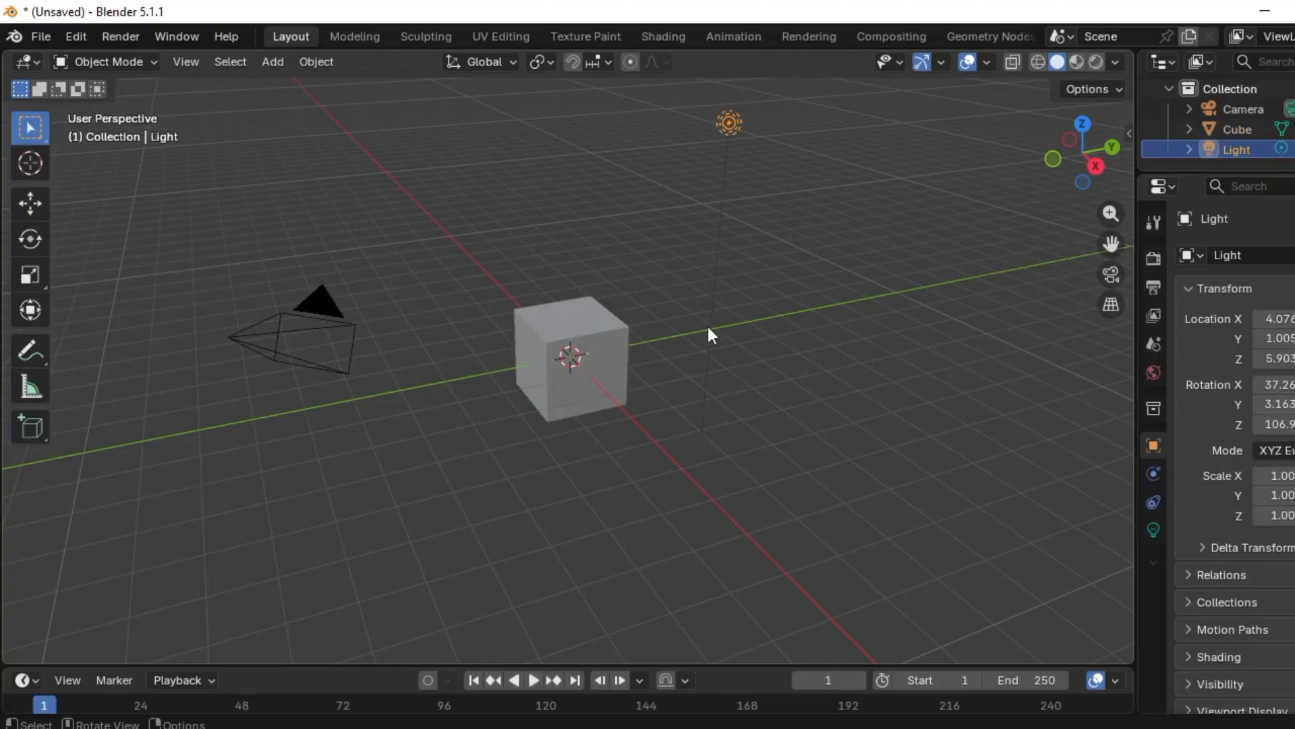
# Delete the light and the camera from the scene, leaving the cube
pyautogui.press('Delete')
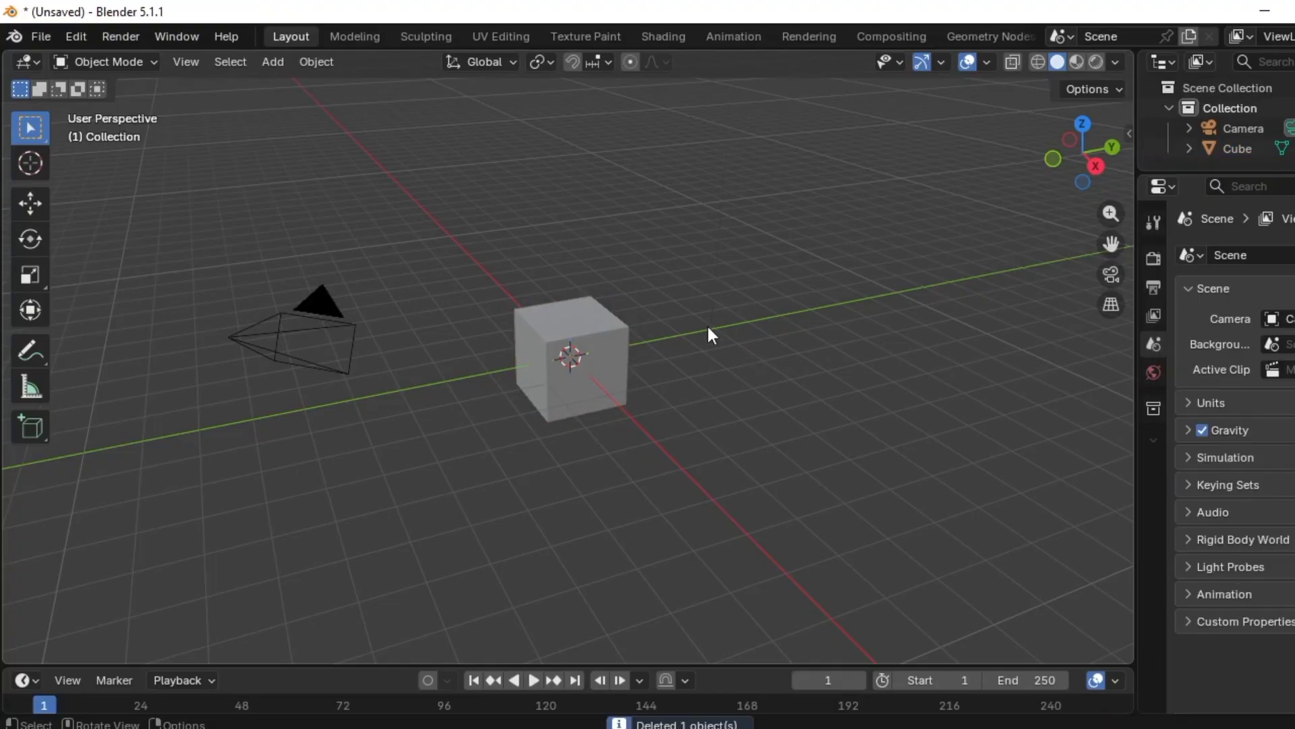
pyautogui.moveTo(172, 188); pyautogui.dragTo(750, 435)
pyautogui.press('Delete')
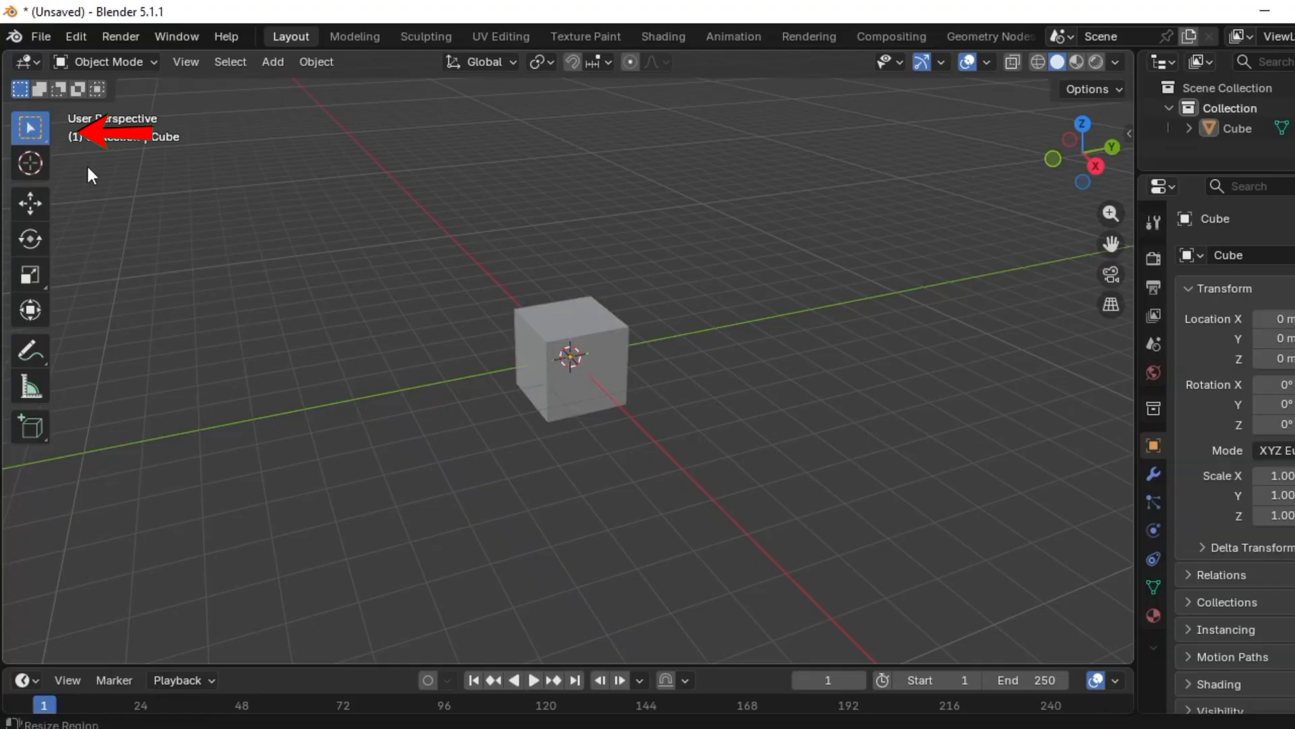
# Move the cube by about 1.71 m X, 7.04 m Y and −3.35 m Z, and place the 3D cursor to the cube's left
pyautogui.moveTo(505, 284); pyautogui.dragTo(671, 428)
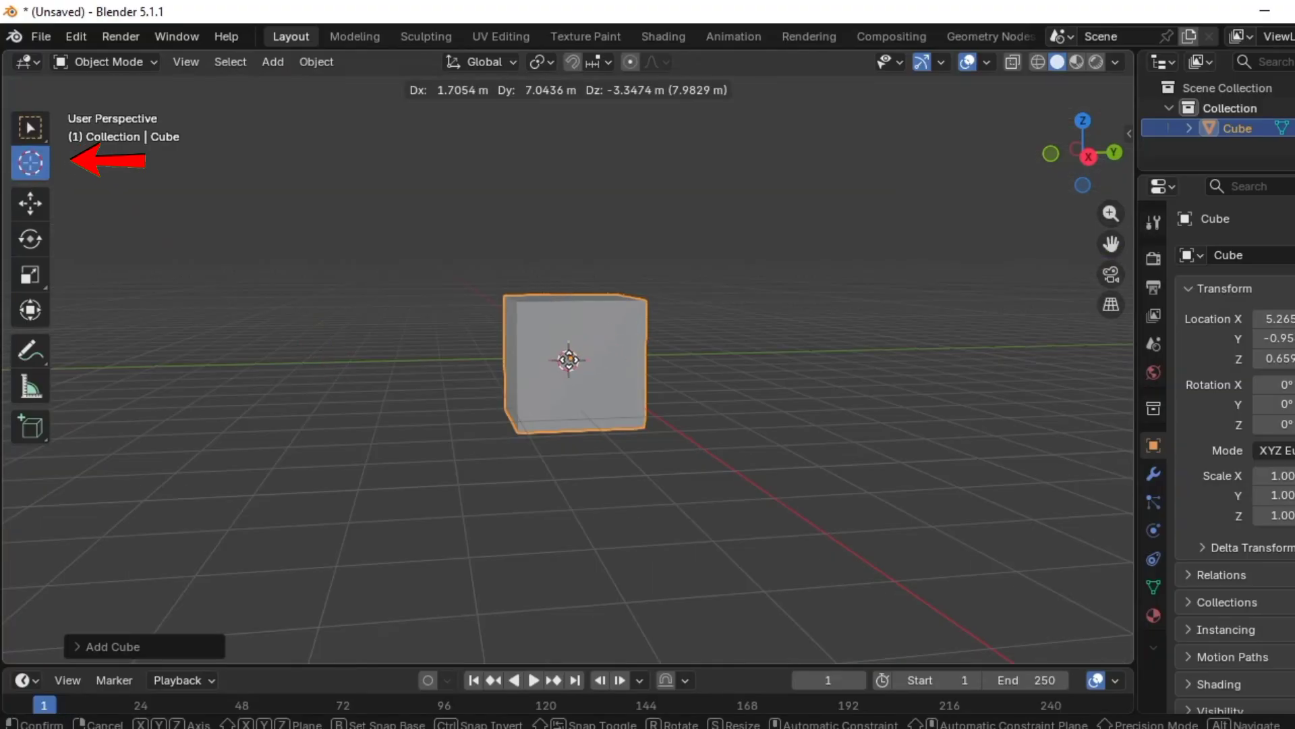
pyautogui.click(572, 360)
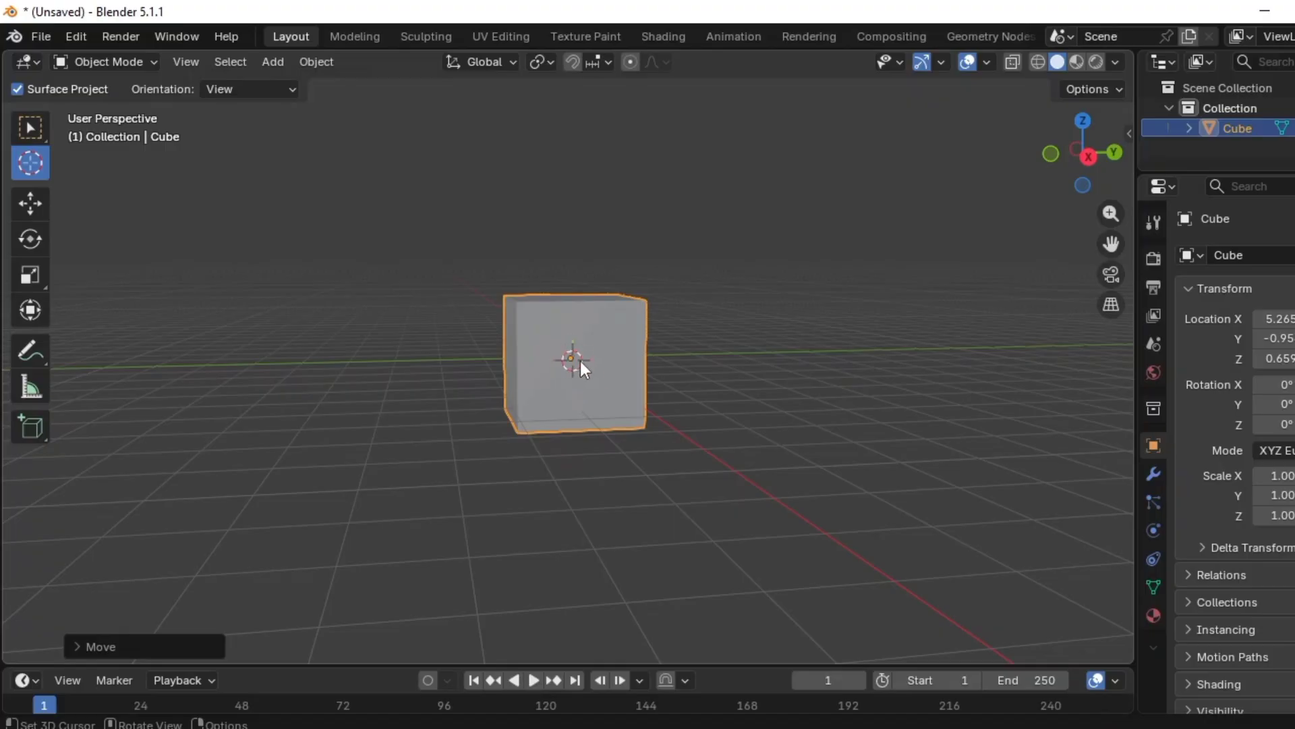
pyautogui.moveTo(576, 360); pyautogui.dragTo(302, 367)
# Add a second cube mesh at the 3D cursor and undo the addition
pyautogui.click(273, 62)
pyautogui.moveTo(291, 86)
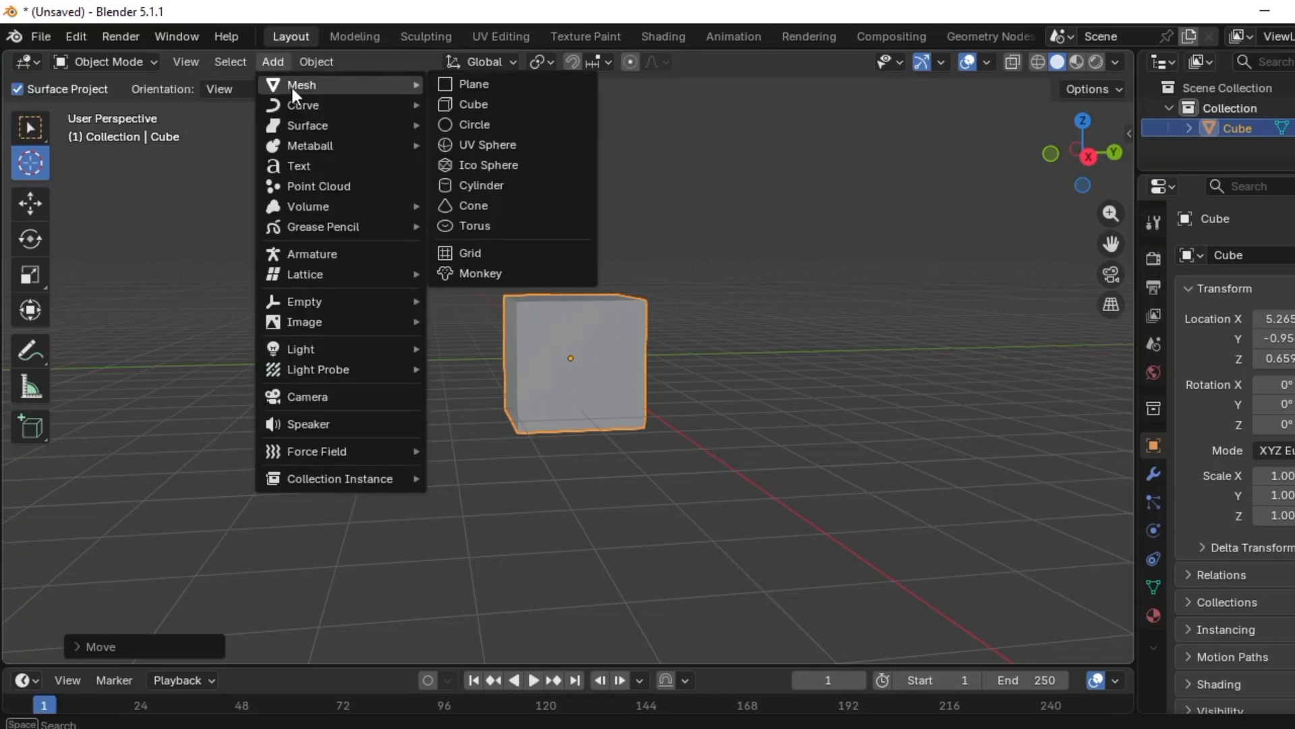
pyautogui.click(450, 102)
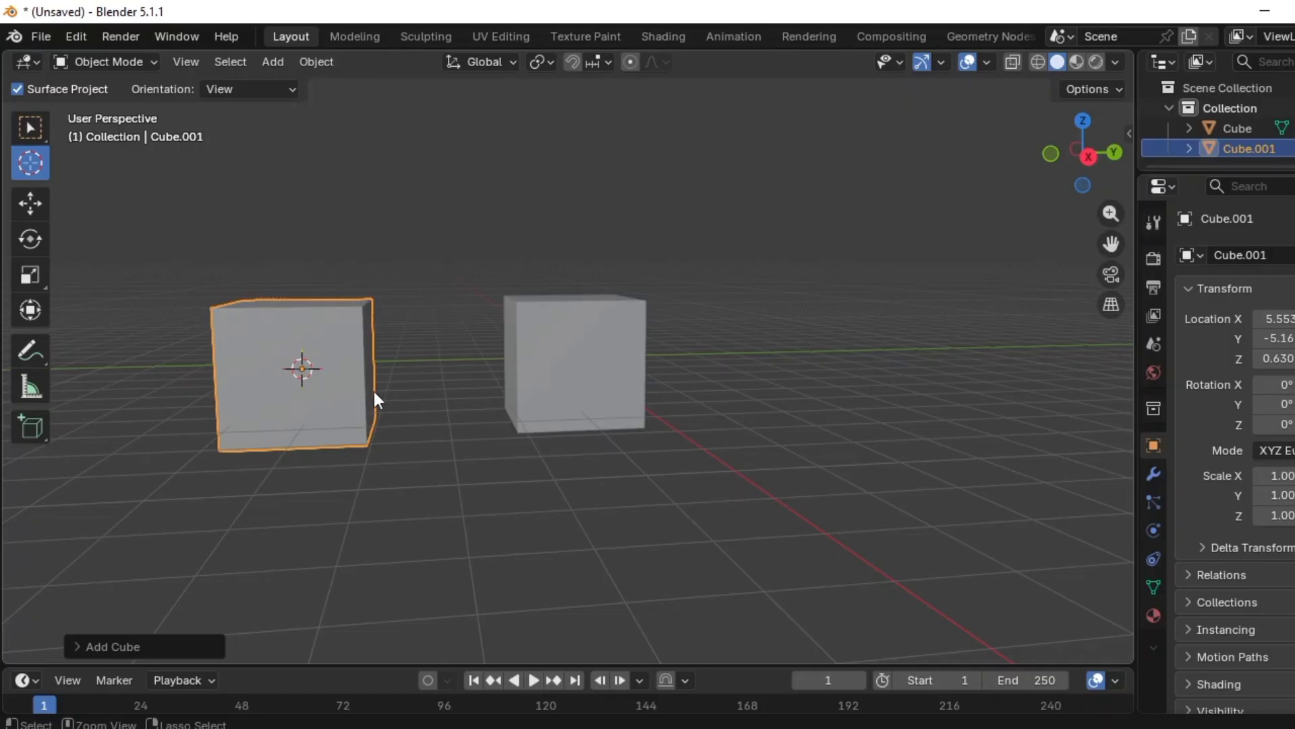
pyautogui.hotkey('ctrl', 'z')
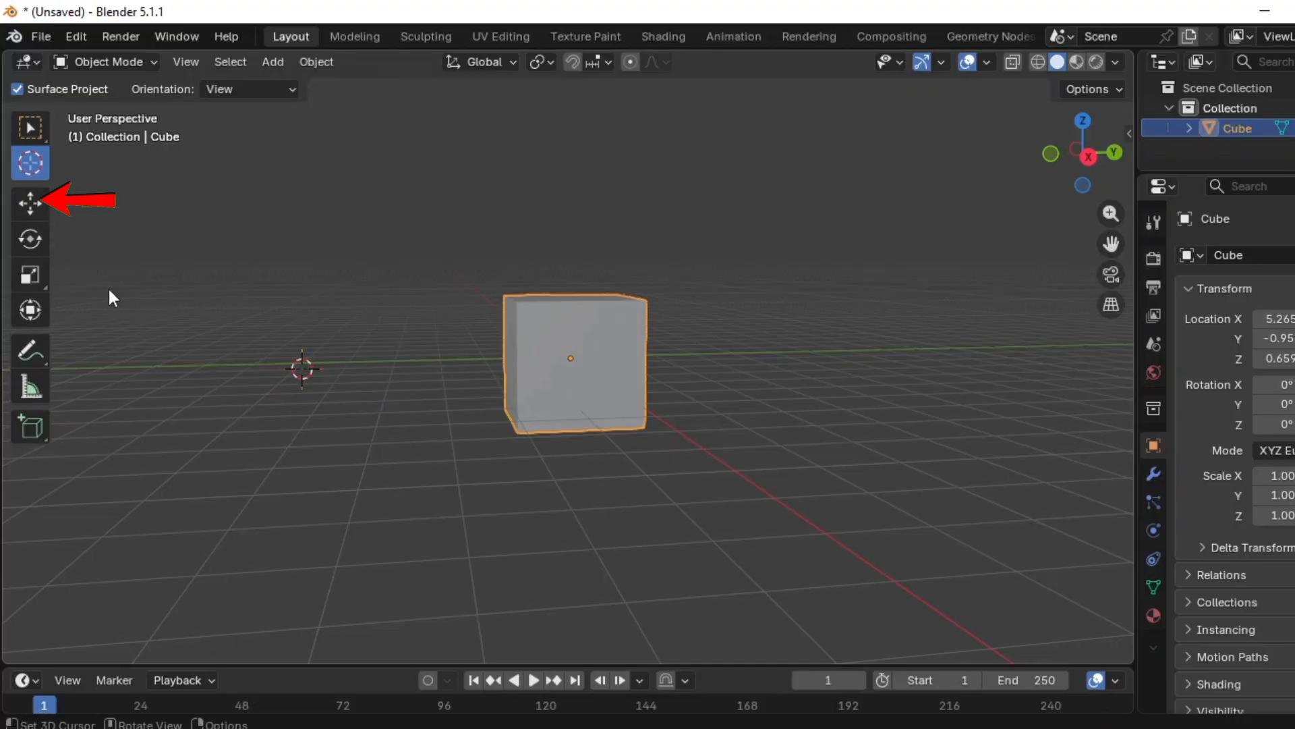
# Move the cube with the Move tool to about 4.61 m X, −1.71 m Y and 1.62 m Z
pyautogui.click(32, 202)
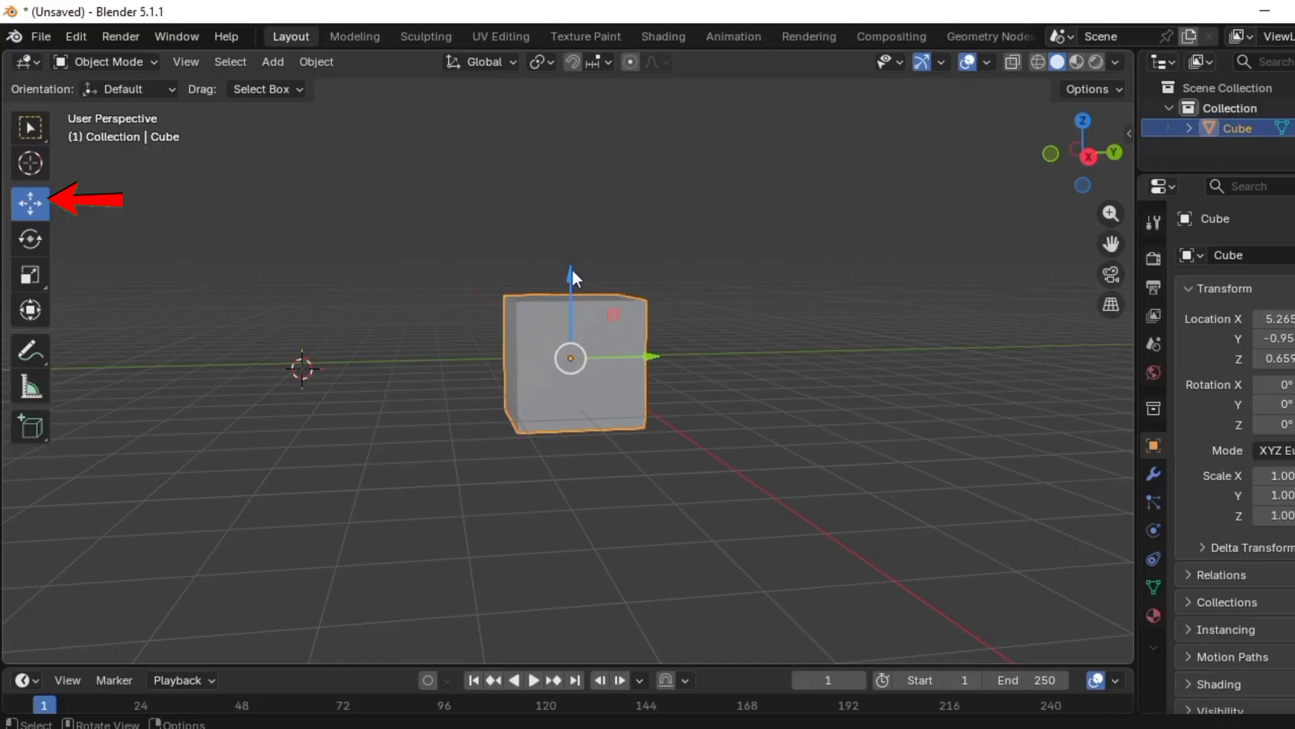
pyautogui.moveTo(571, 269); pyautogui.dragTo(570, 259)
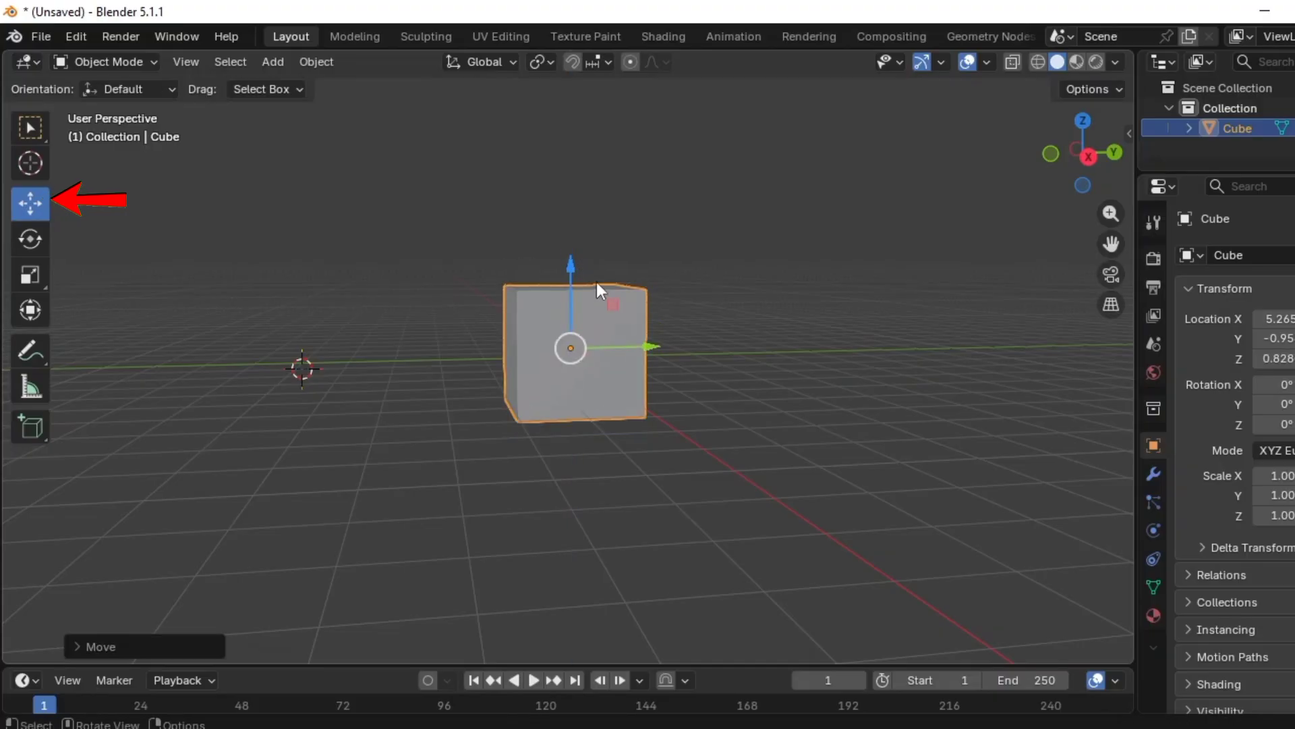
pyautogui.click(702, 353)
pyautogui.click(641, 354)
pyautogui.moveTo(649, 347); pyautogui.dragTo(600, 355)
pyautogui.click(638, 380)
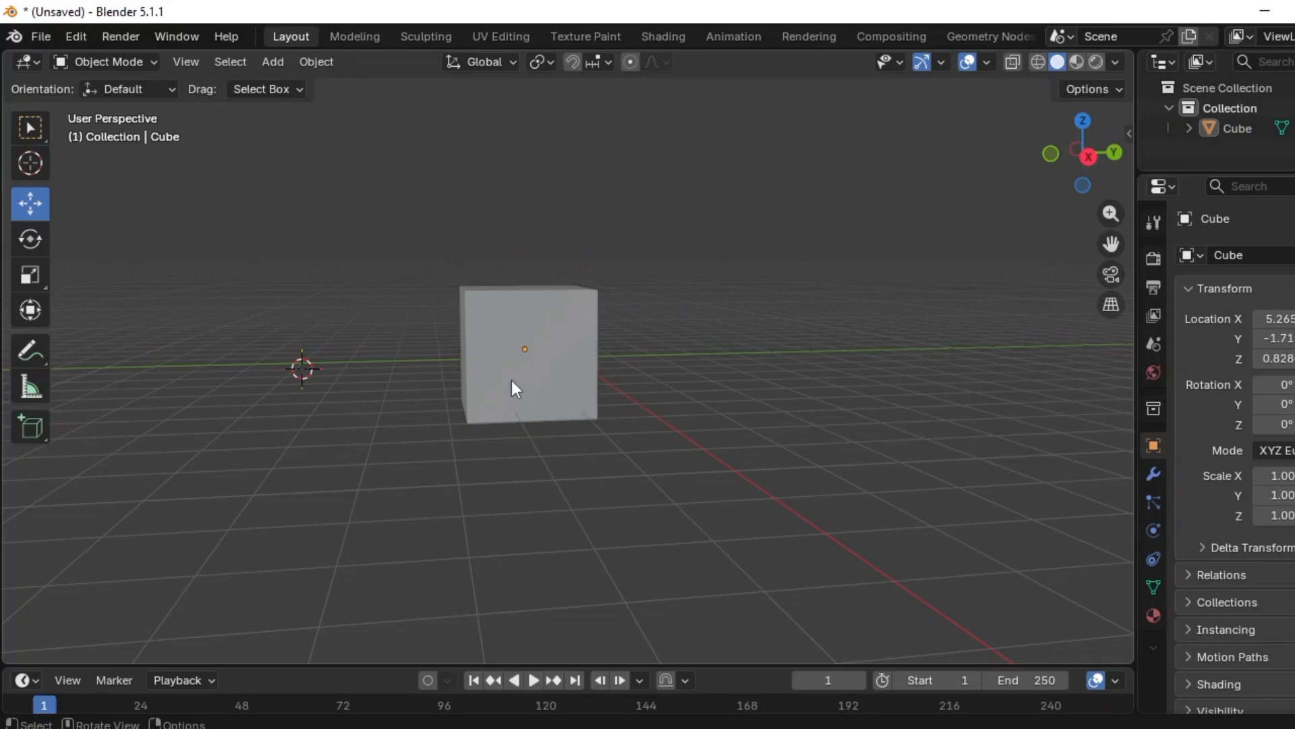
pyautogui.moveTo(511, 380); pyautogui.dragTo(522, 334)
pyautogui.press('z')
# Rotate the cube to about 3.9° X, 3.3° Y, −310° Z and scale it to about 0.76 X, 0.83 Y, 0.92 Z
pyautogui.click(25, 242)
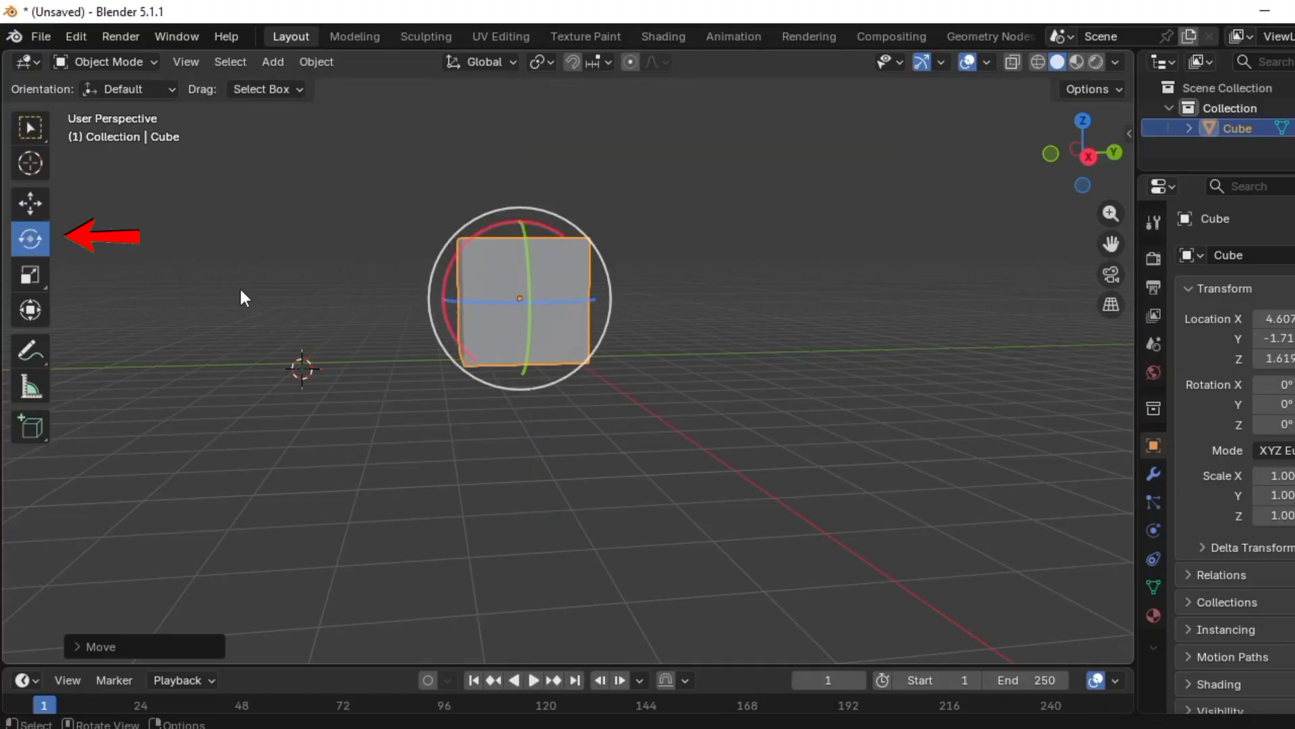
pyautogui.moveTo(472, 305); pyautogui.dragTo(512, 280)
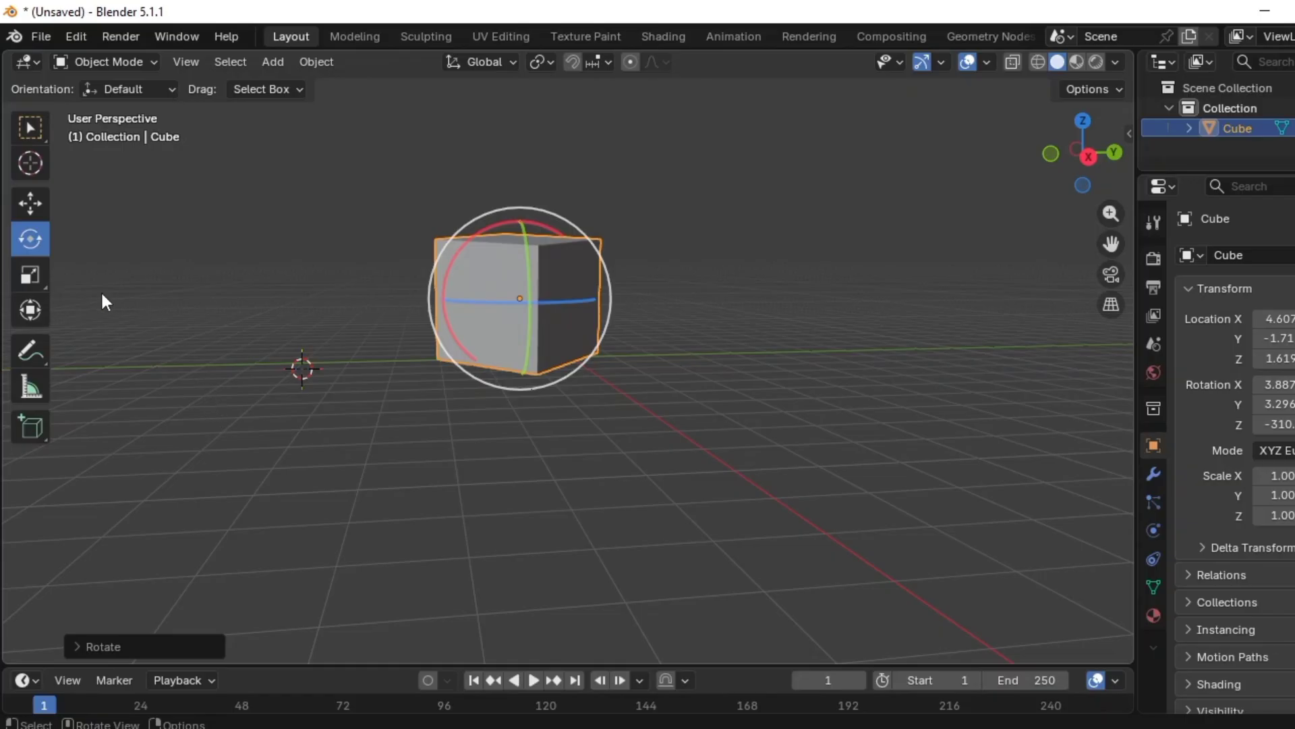
pyautogui.click(42, 273)
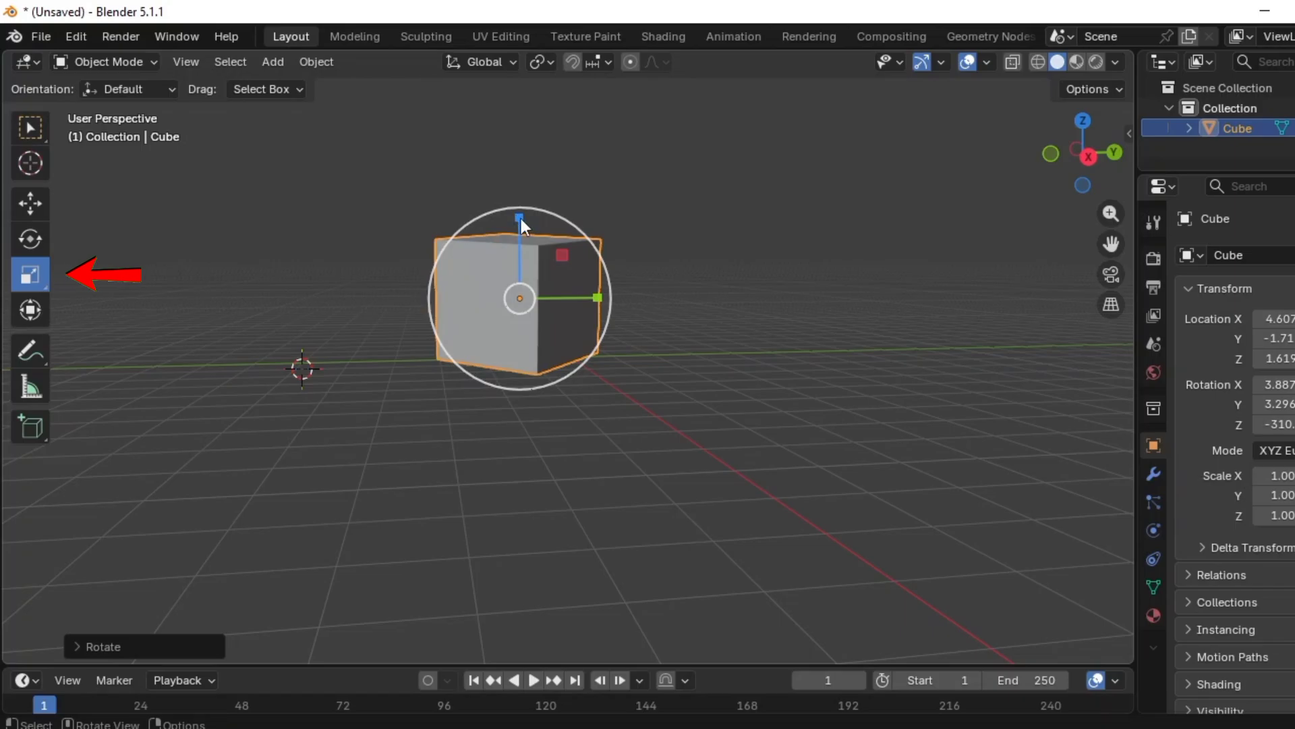
pyautogui.moveTo(521, 217); pyautogui.dragTo(526, 224)
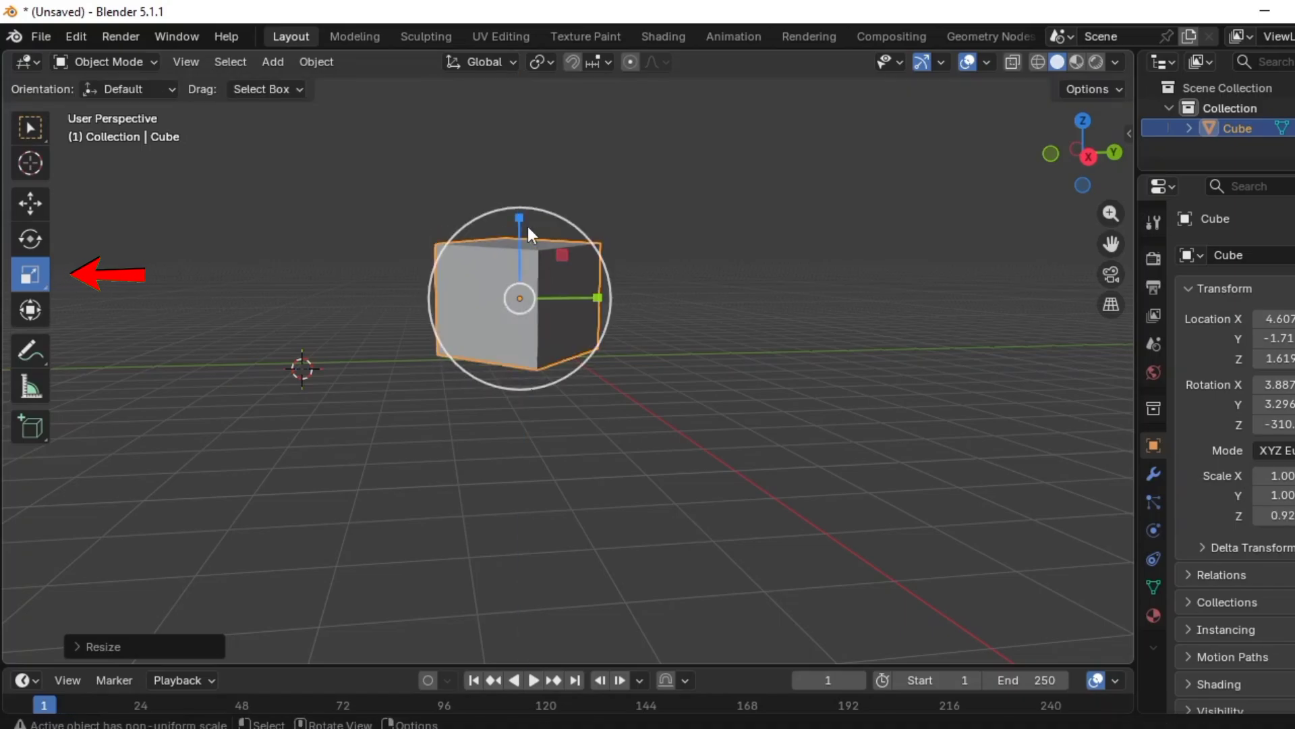
pyautogui.moveTo(593, 297); pyautogui.dragTo(562, 317)
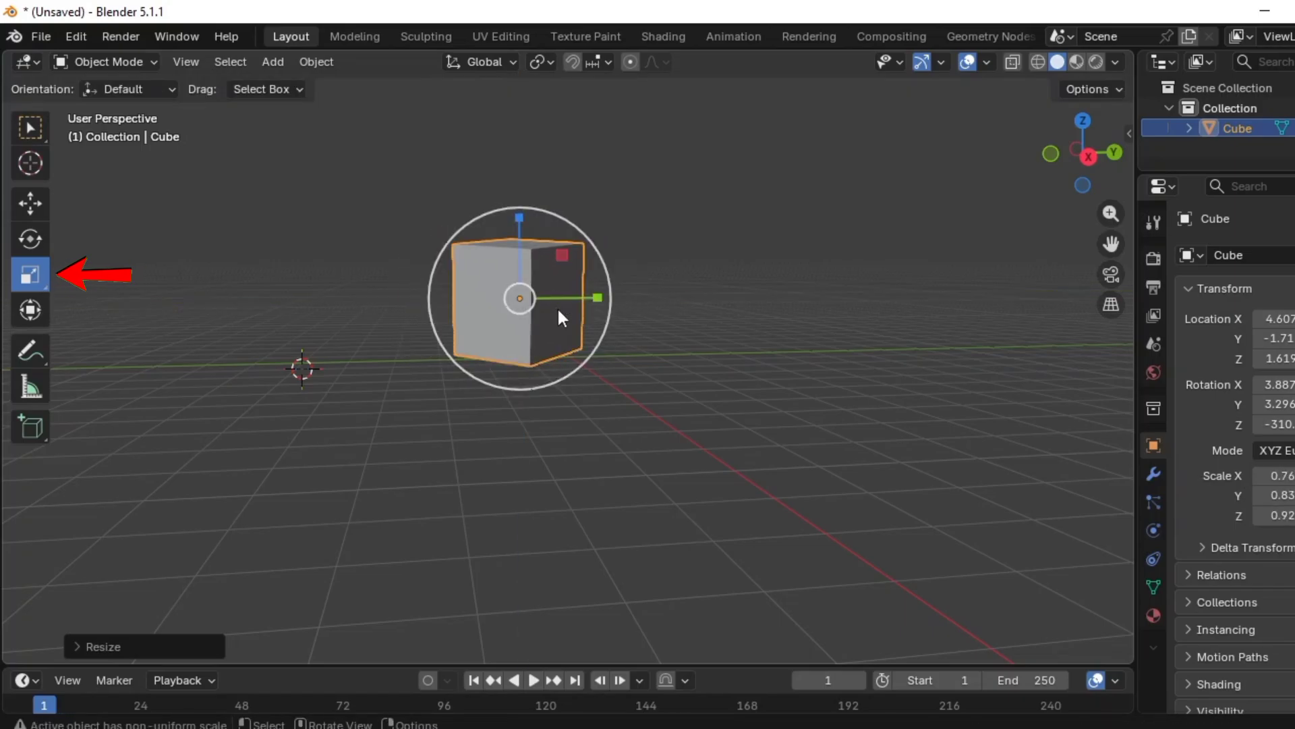
# Reselect the cube, switch to the Select tool and scale the cube uniformly by a factor of about 0.92
pyautogui.click(461, 438)
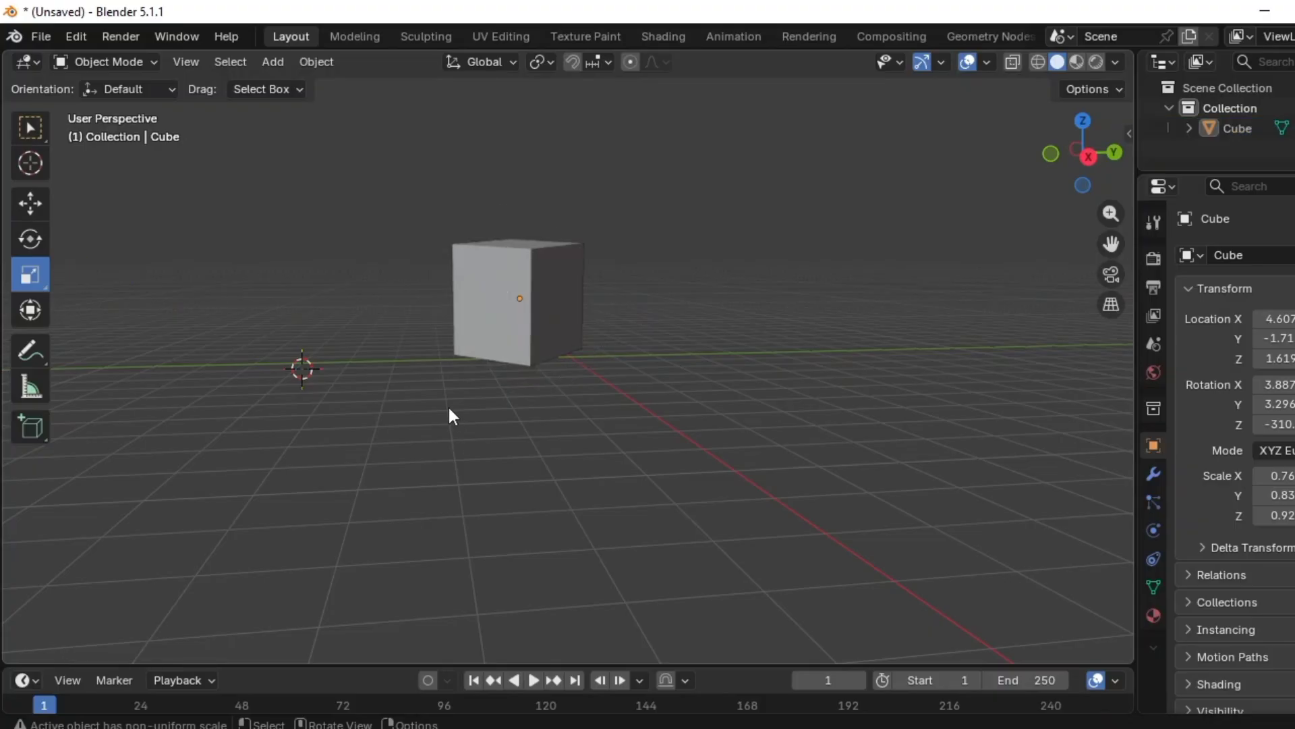
pyautogui.click(489, 324)
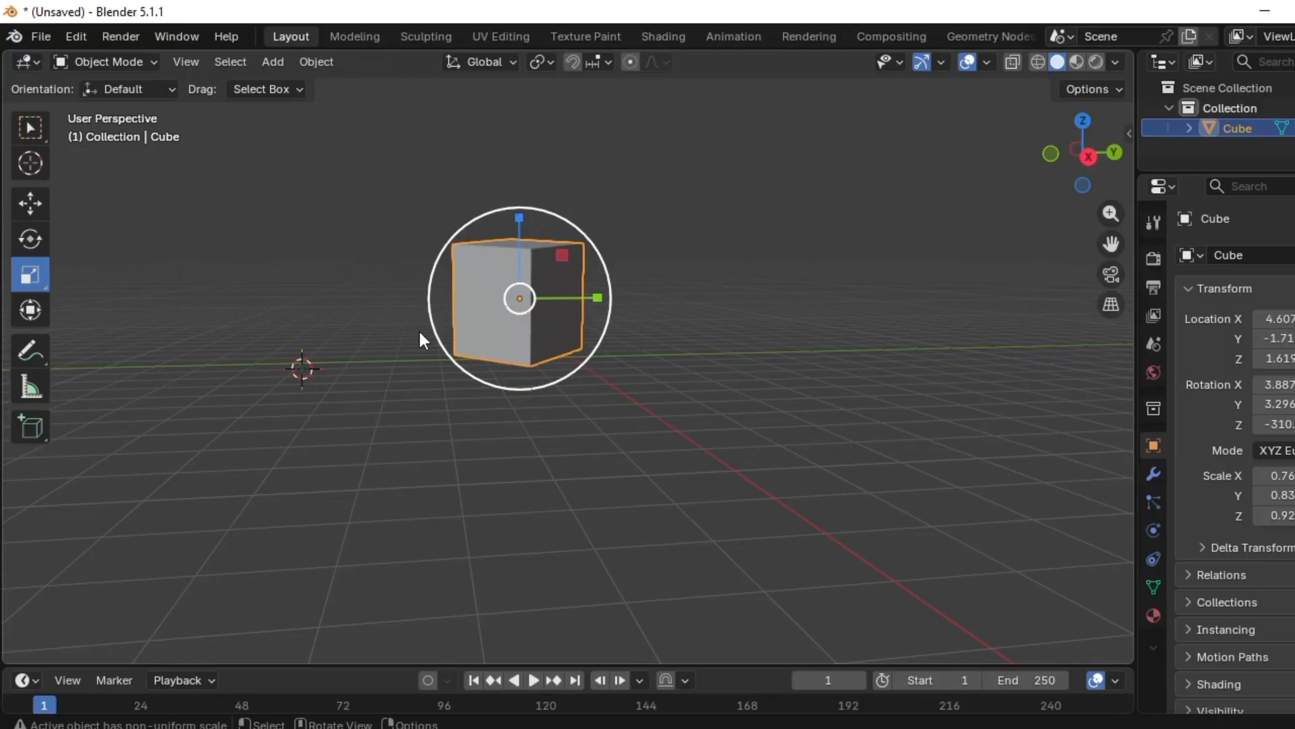
pyautogui.click(27, 132)
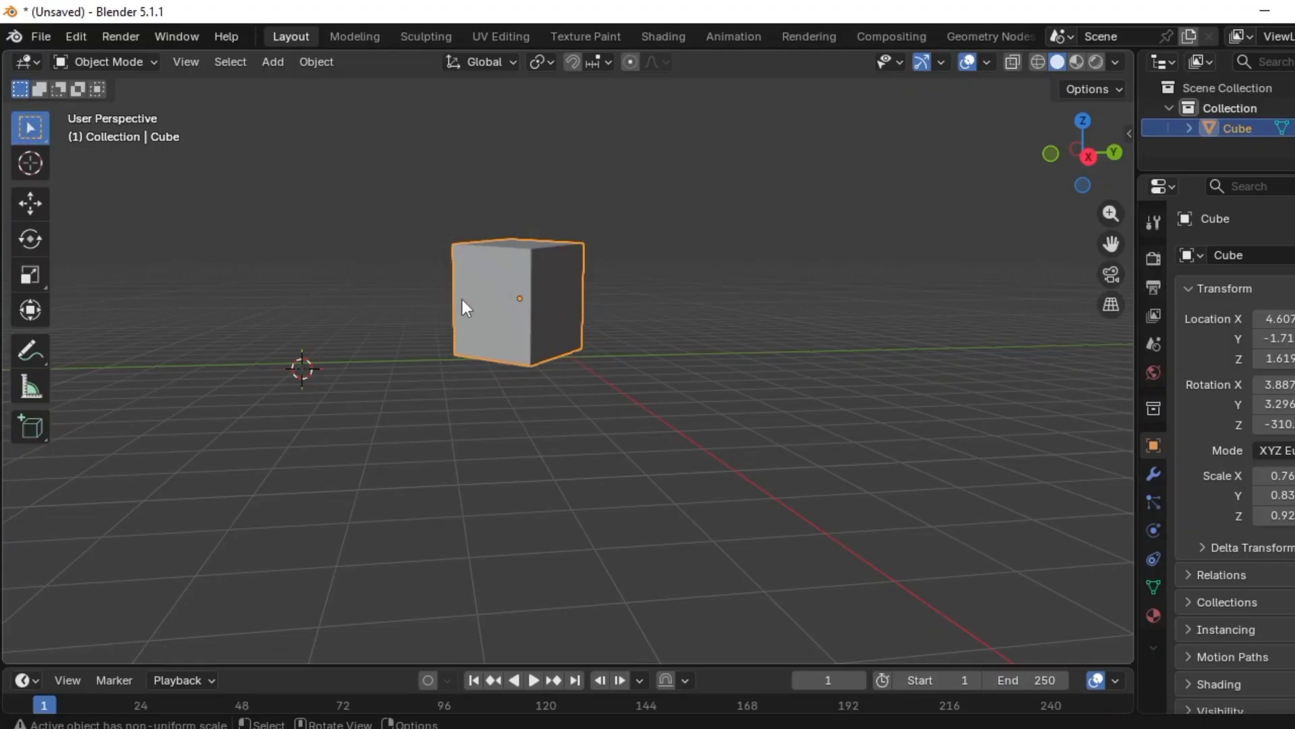
pyautogui.press('s')
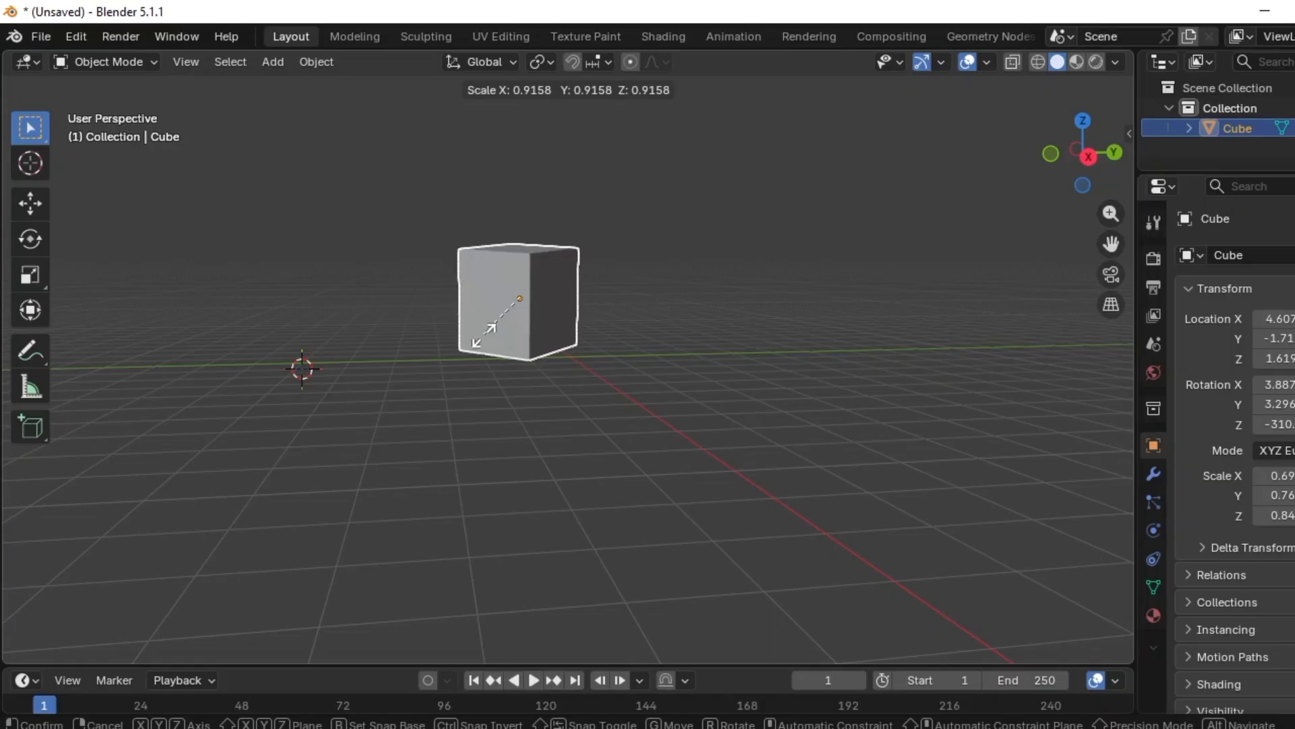
pyautogui.click(475, 344)
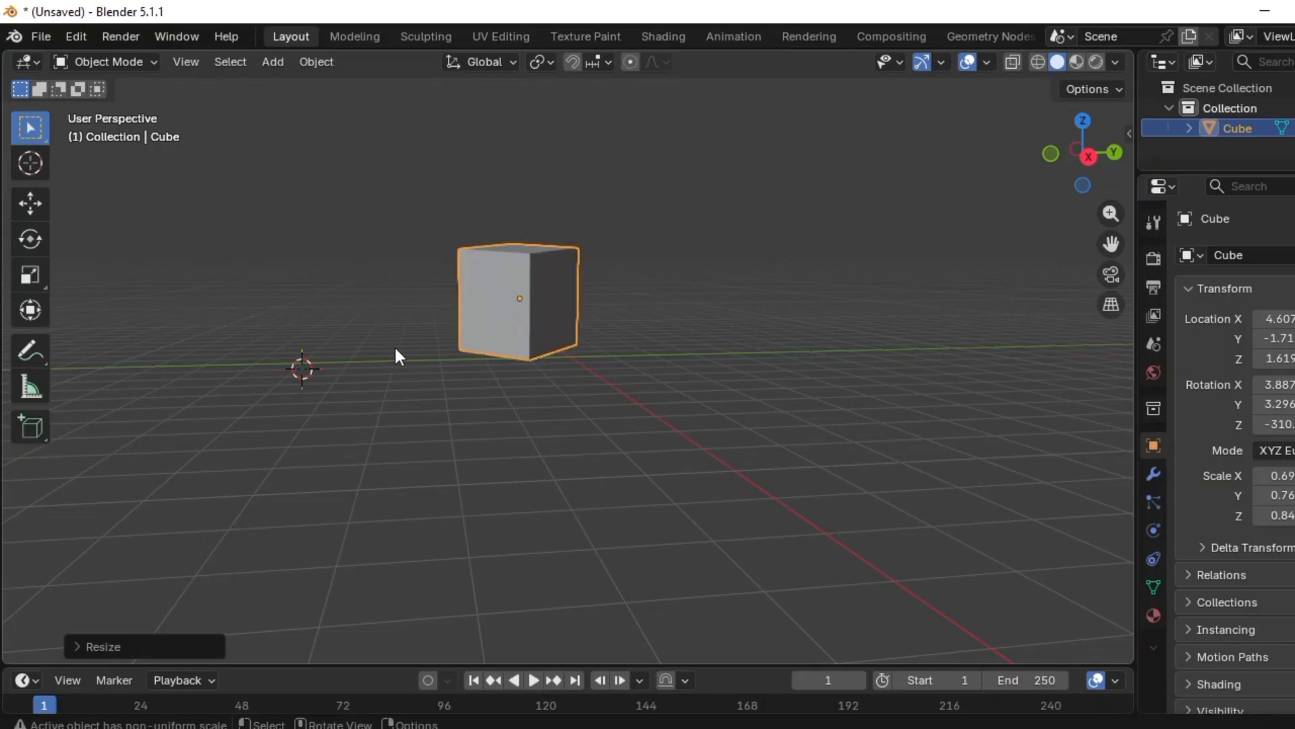
# Use the Transform tool to move the cube to about 1.38 m Z and rotate it to about 12.2° X, 10.2° Y, −295° Z
pyautogui.click(30, 309)
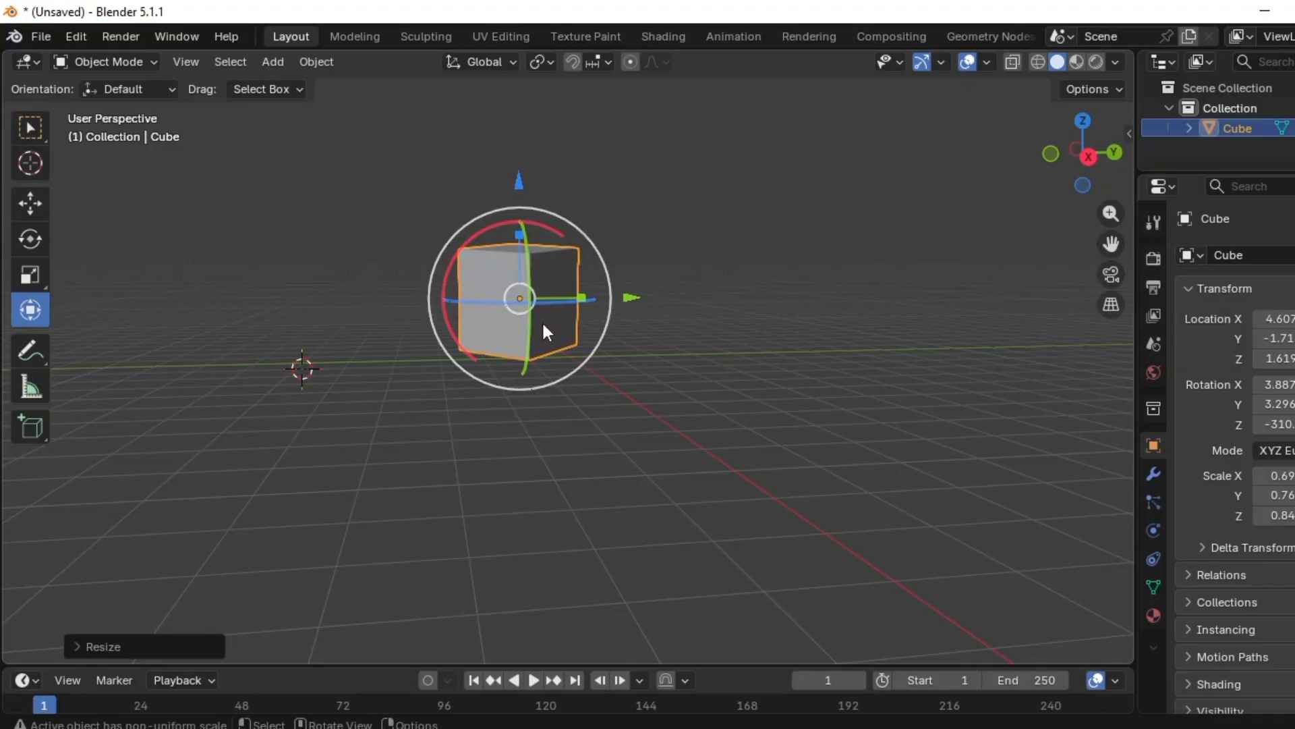
pyautogui.moveTo(518, 182)
pyautogui.mouseDown()
pyautogui.moveTo(519, 166)
pyautogui.moveTo(520, 207)
pyautogui.mouseUp()
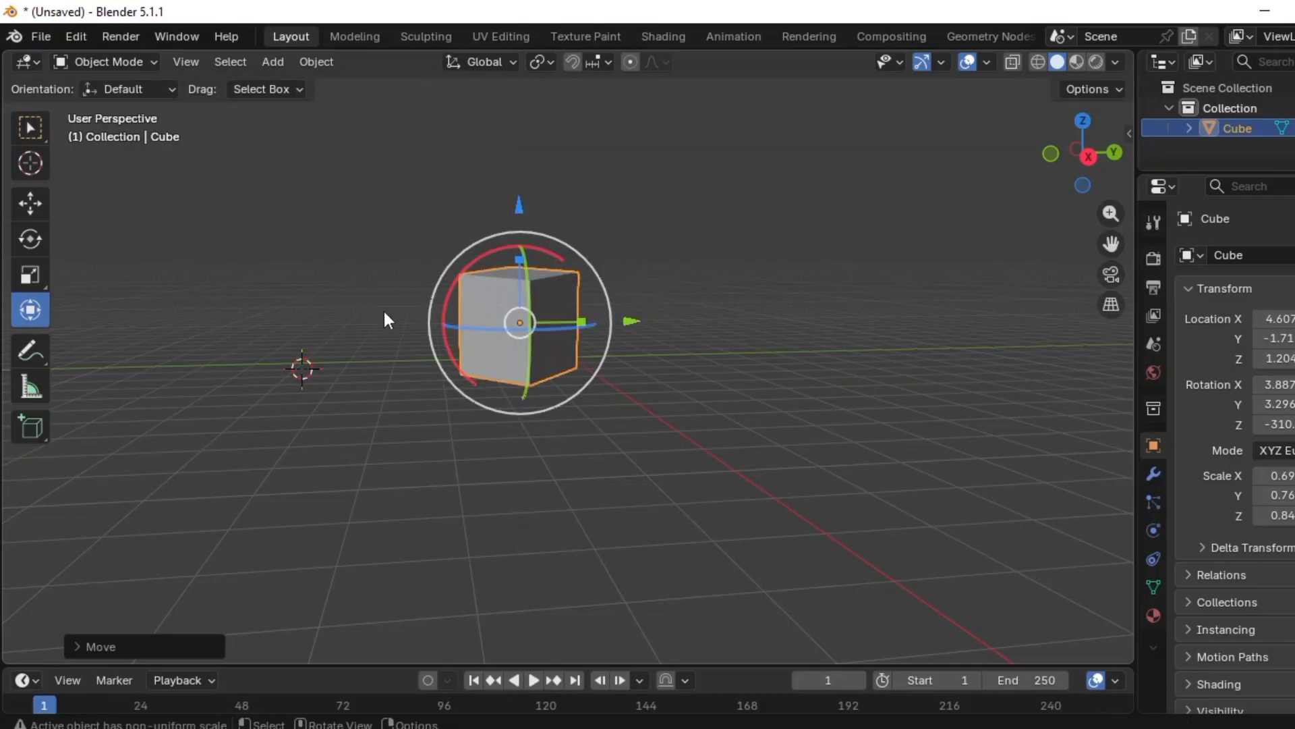
pyautogui.moveTo(525, 276); pyautogui.dragTo(430, 342)
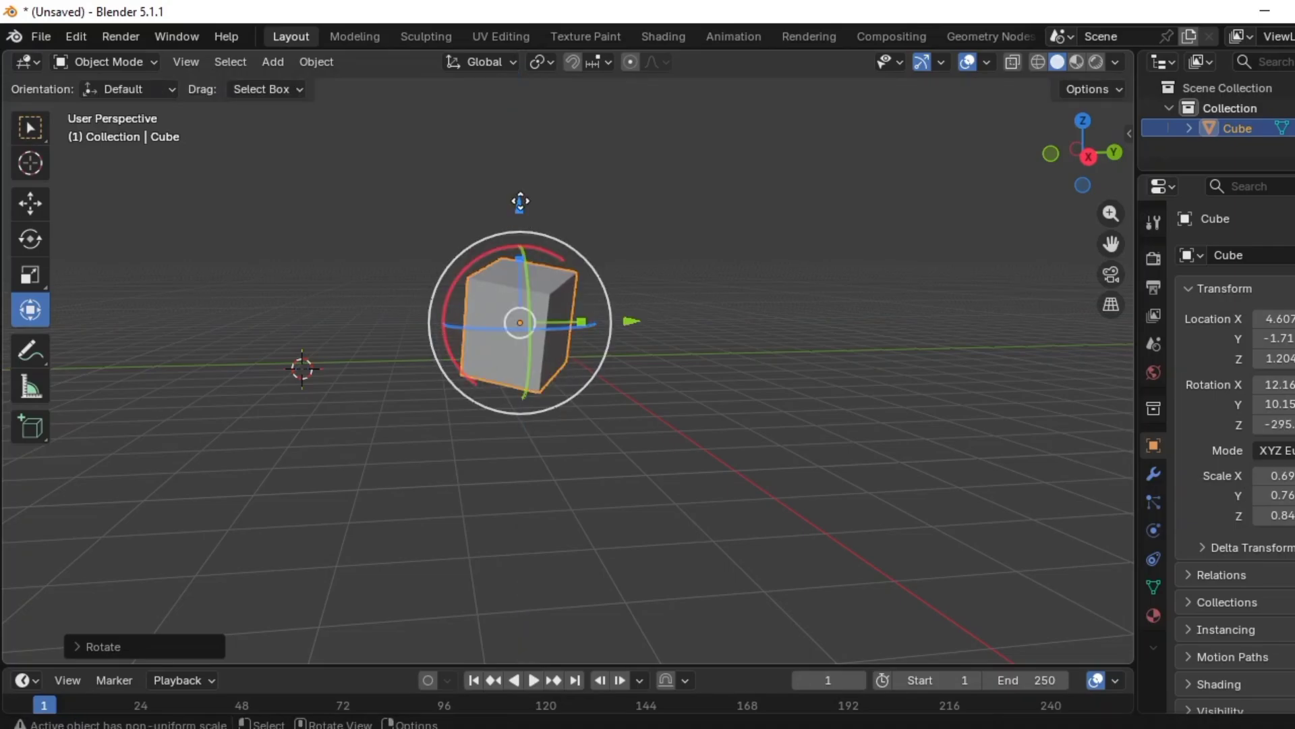
pyautogui.moveTo(519, 202); pyautogui.dragTo(520, 200)
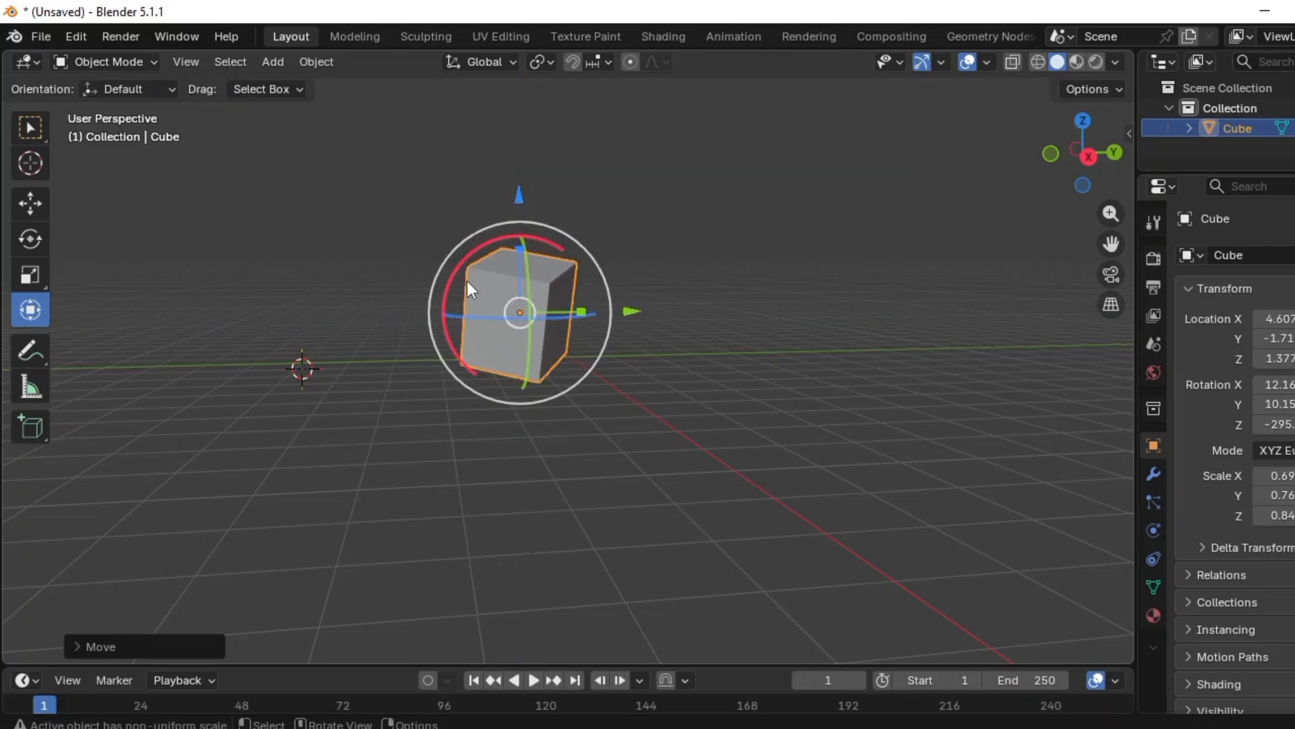
# Stretch the cube along the global Y axis with the Transform tool to a scale of about 0.78 X and 0.79 Y
pyautogui.moveTo(580, 311)
pyautogui.mouseDown()
pyautogui.moveTo(613, 307)
pyautogui.moveTo(573, 309)
pyautogui.moveTo(603, 314)
pyautogui.mouseUp()
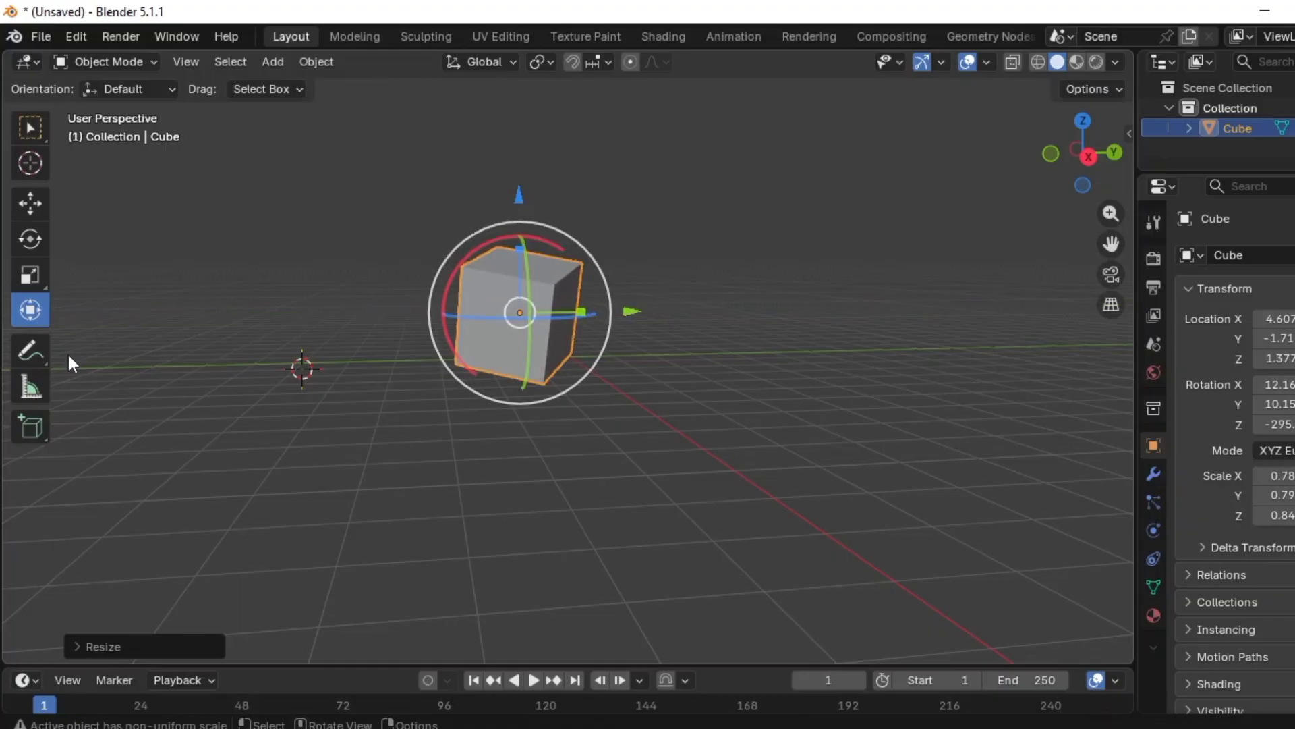
# Write a freehand "2x2" annotation beside the cube, above the 3D cursor, with the Annotate tool
pyautogui.click(30, 350)
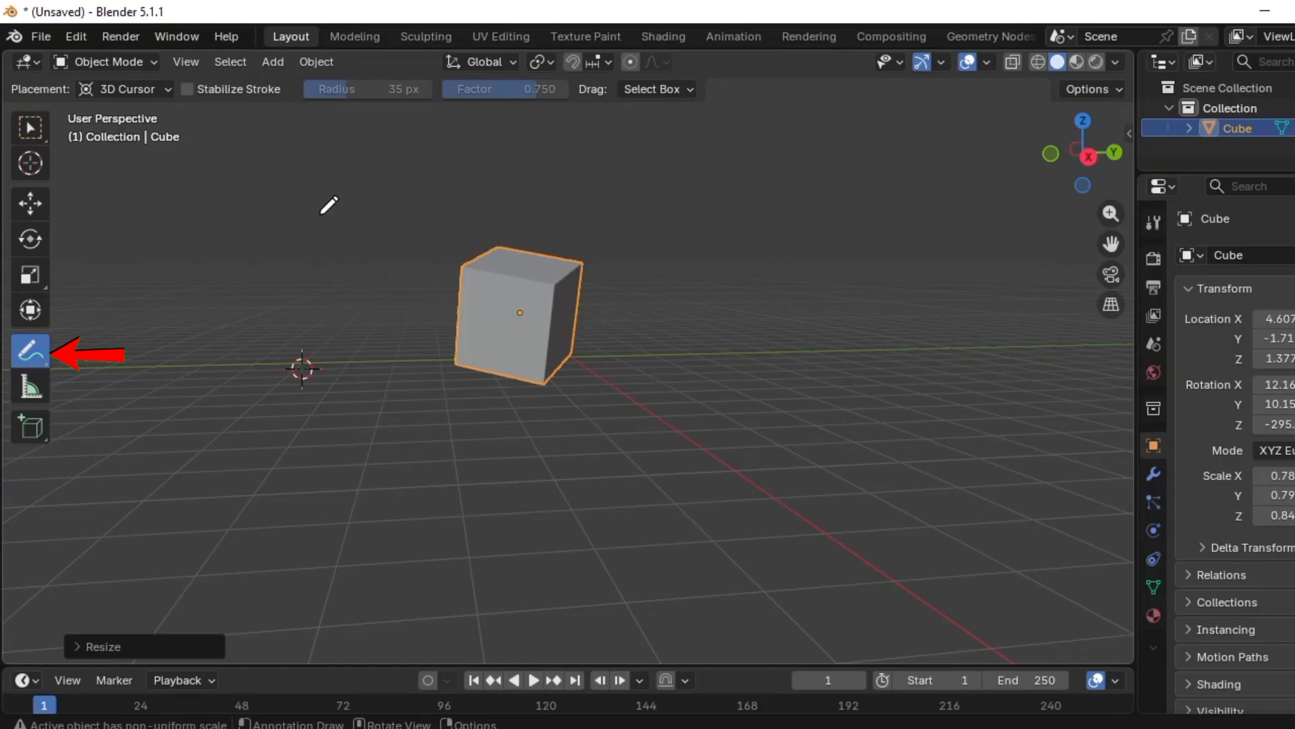
pyautogui.moveTo(255, 255)
pyautogui.mouseDown()
pyautogui.moveTo(260, 242)
pyautogui.moveTo(297, 297)
pyautogui.moveTo(355, 293)
pyautogui.mouseUp()
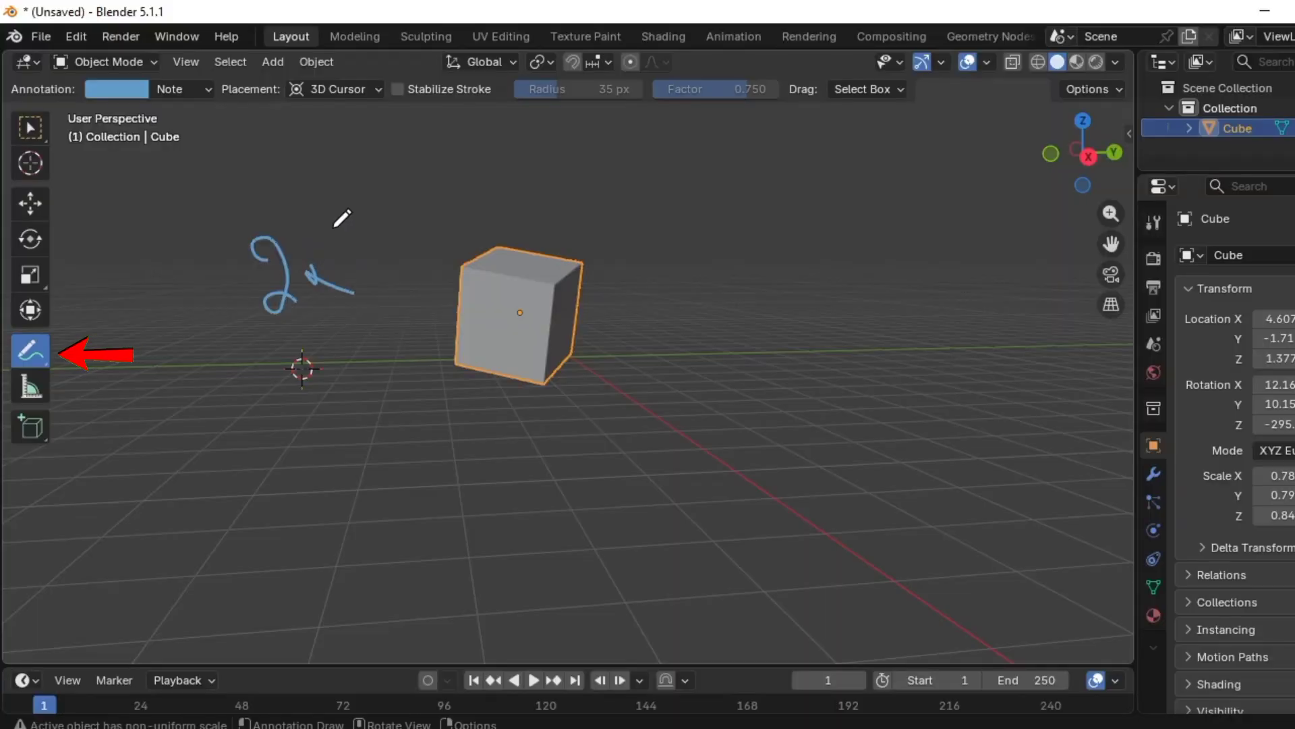
pyautogui.moveTo(352, 223); pyautogui.dragTo(421, 276)
pyautogui.moveTo(339, 234); pyautogui.dragTo(348, 238)
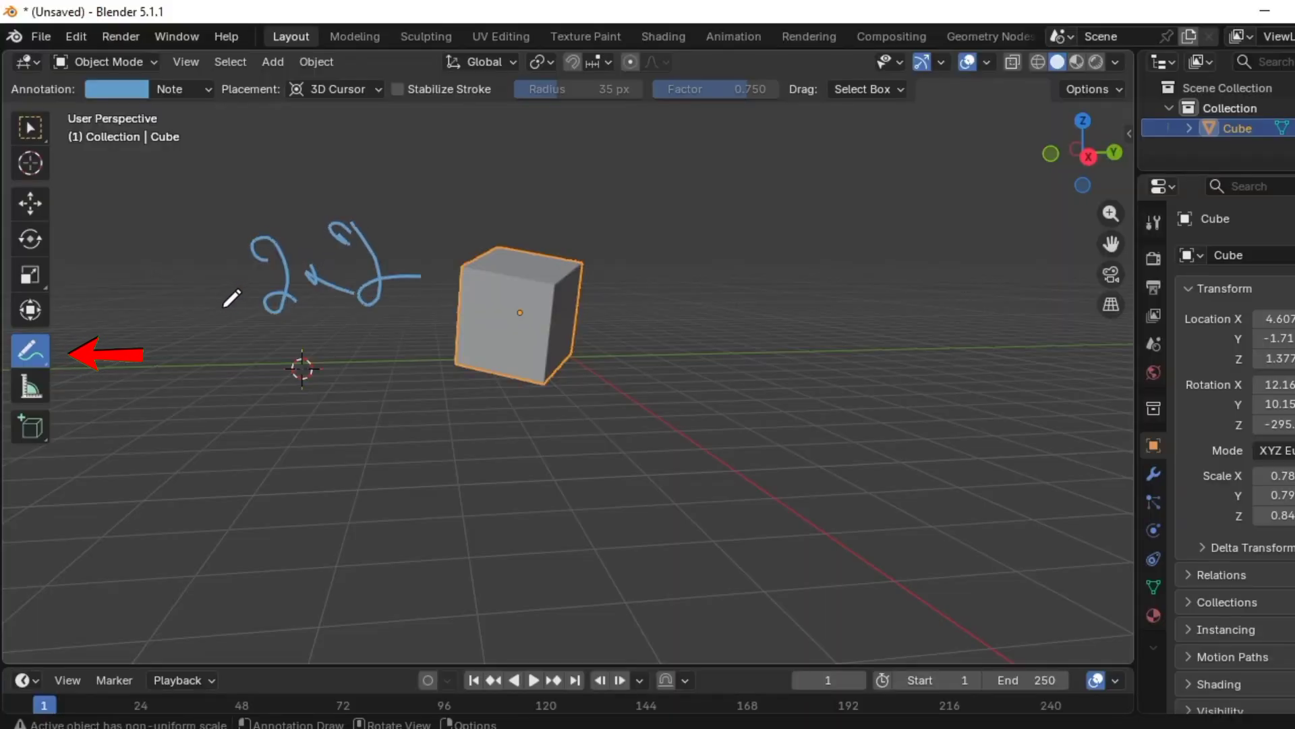
# Undo all the annotation strokes and the cube's last stretch along Y
pyautogui.hotkey('ctrl', 'z')
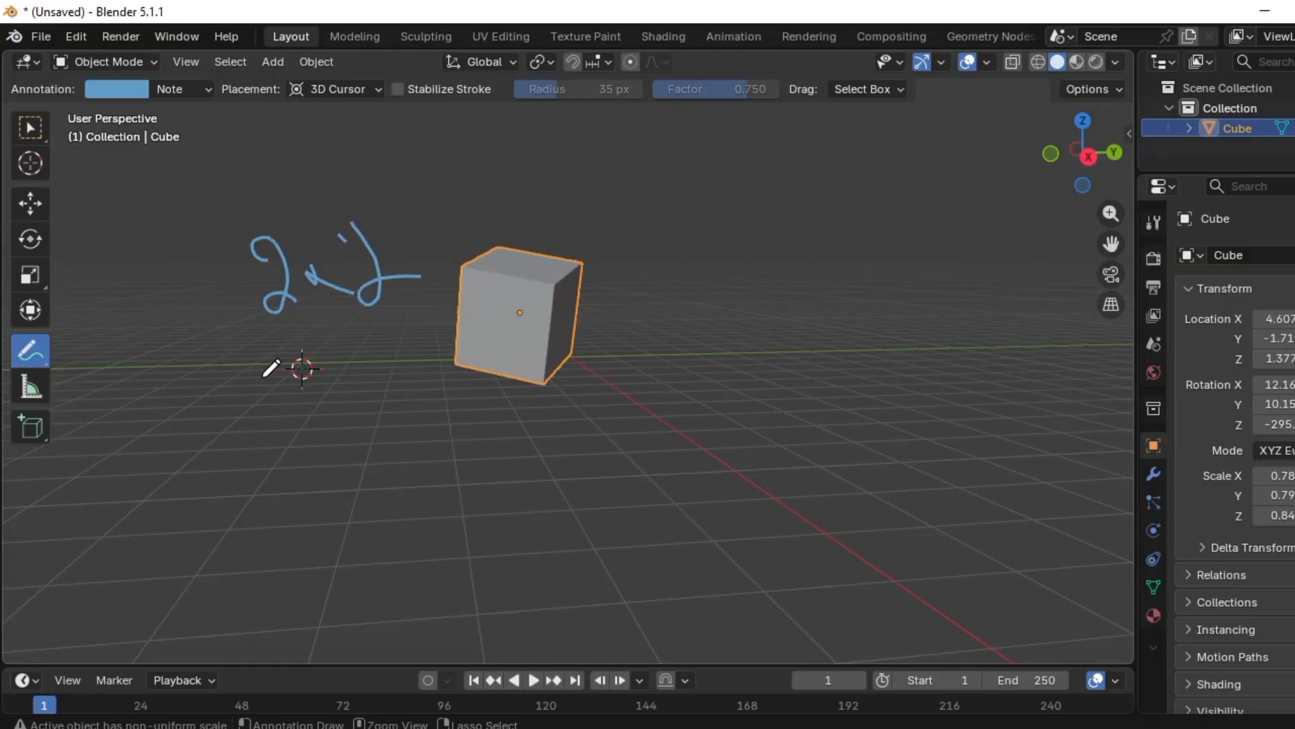
pyautogui.hotkey('ctrl', 'z')
pyautogui.hotkey('ctrl', 'z')
pyautogui.hotkey('ctrl', 'z')
pyautogui.hotkey('ctrl', 'z')
pyautogui.hotkey('ctrl', 'z')
pyautogui.hotkey('ctrl', 'z')
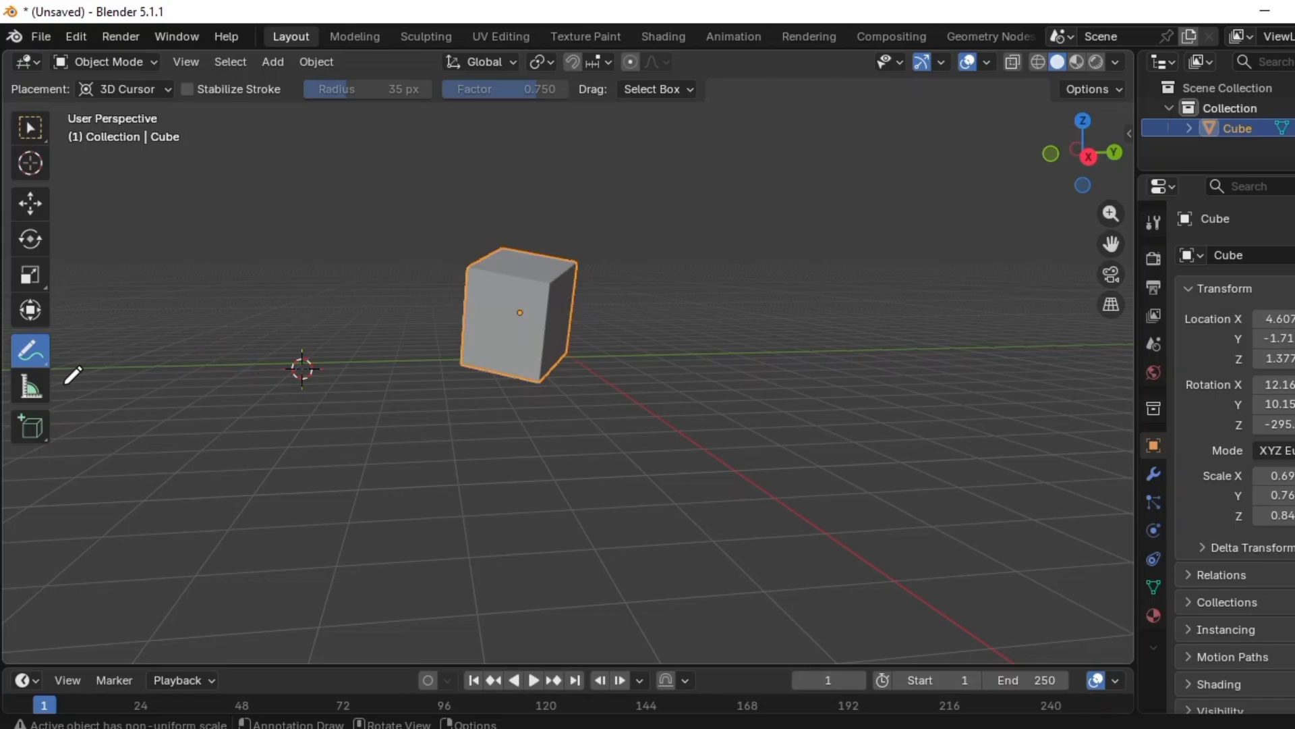
# Measure across the cube's upper front edge with the Measure tool, then undo the ruler
pyautogui.click(30, 386)
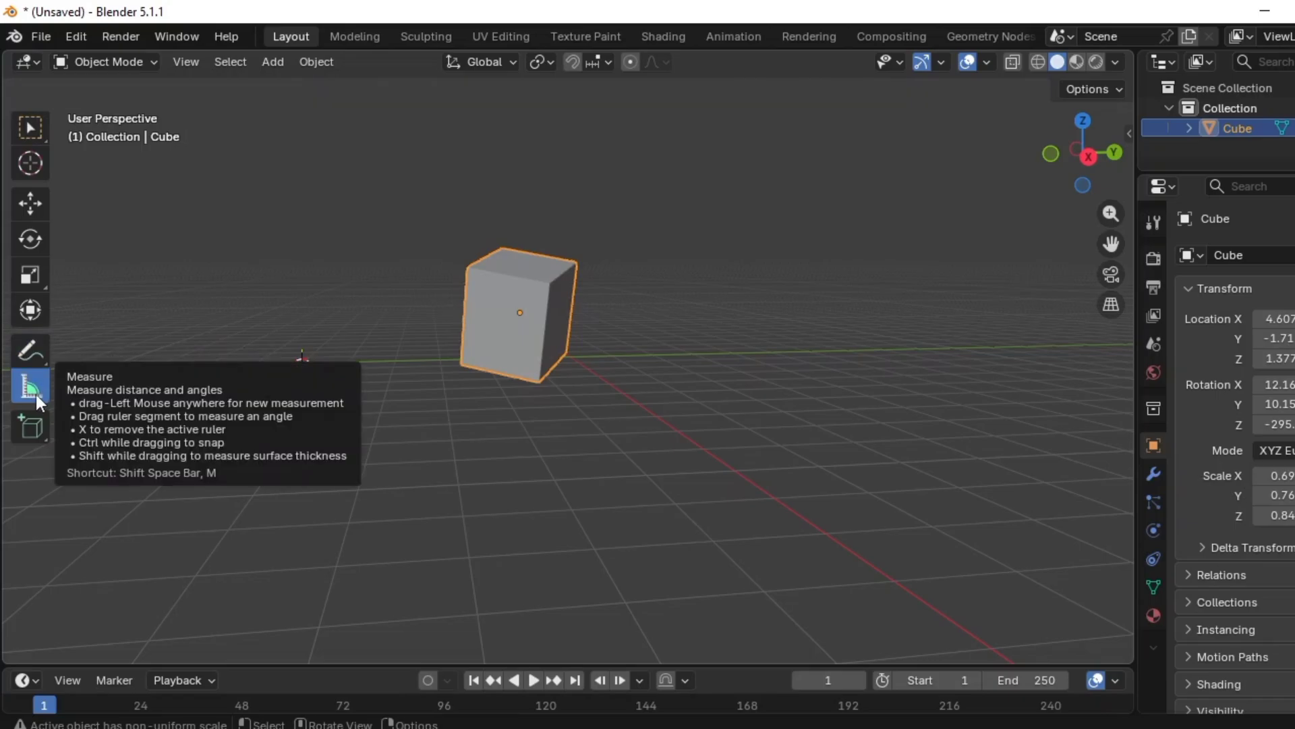
pyautogui.click(467, 268)
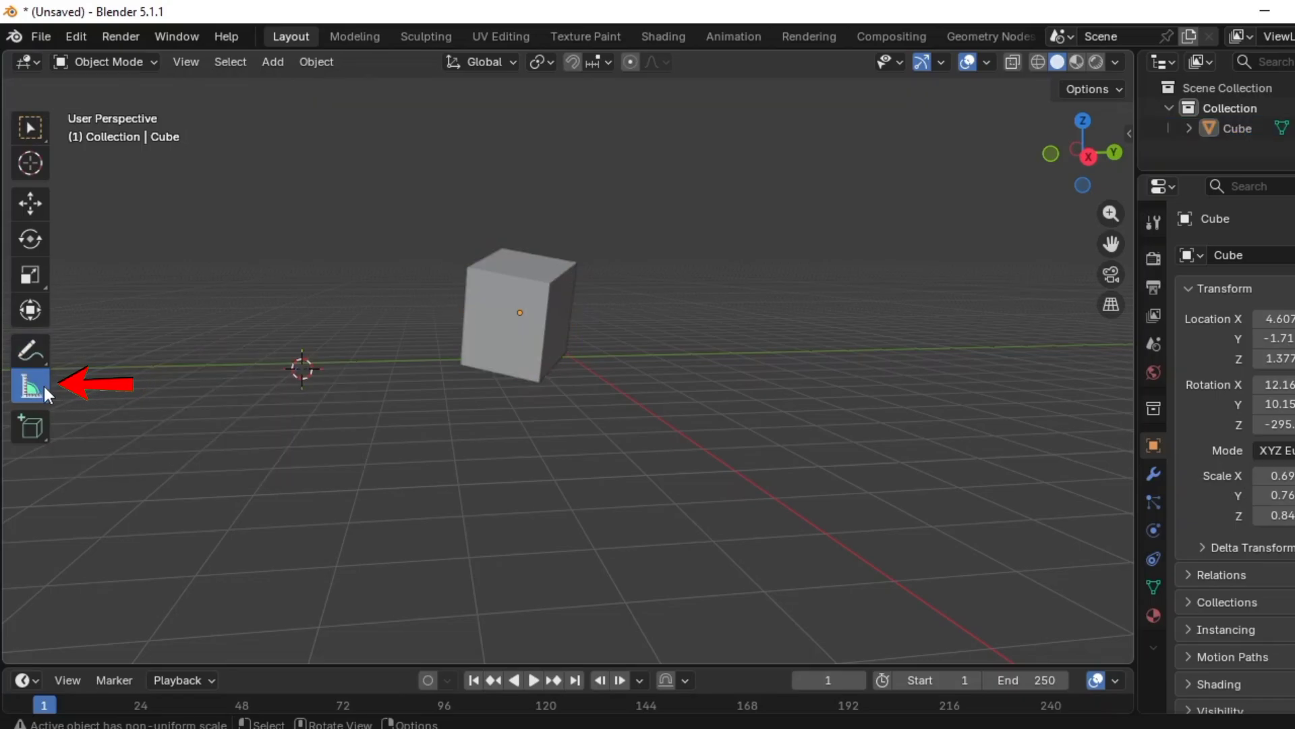
pyautogui.click(472, 274)
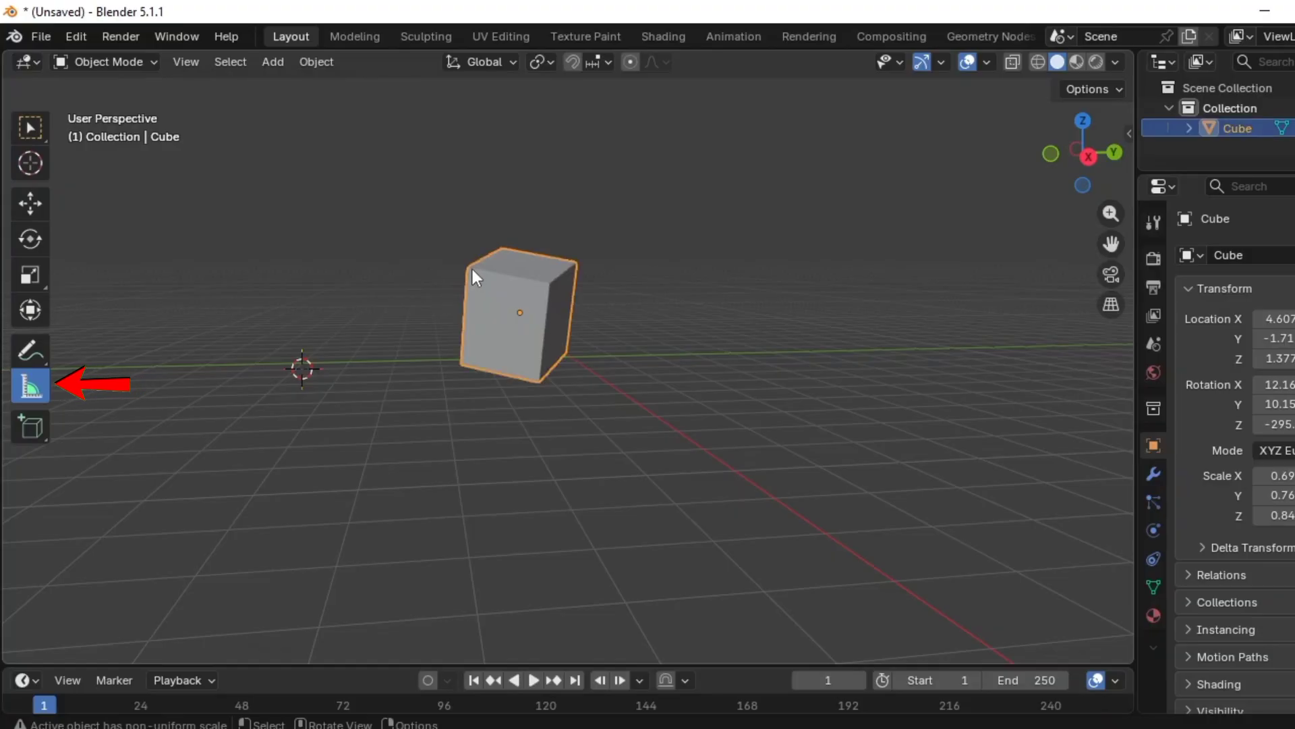
pyautogui.moveTo(468, 269); pyautogui.dragTo(564, 291)
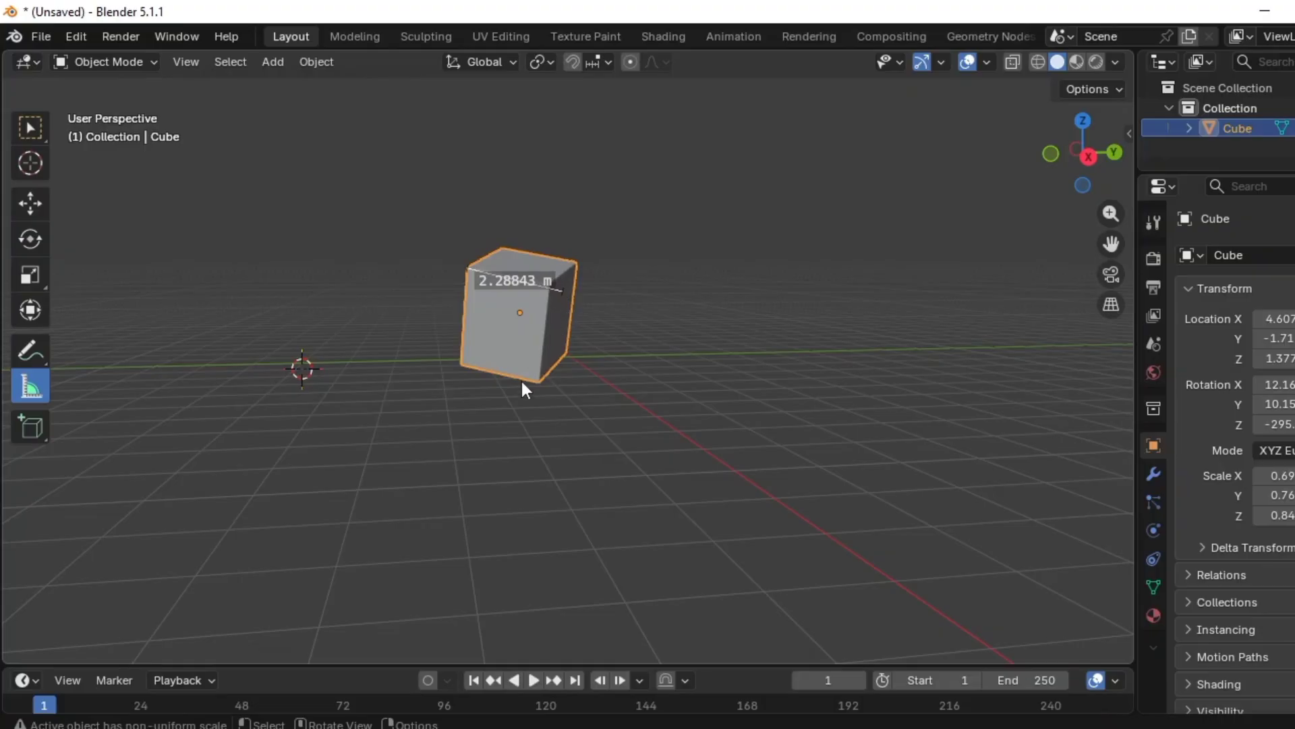
pyautogui.hotkey('ctrl', 'z')
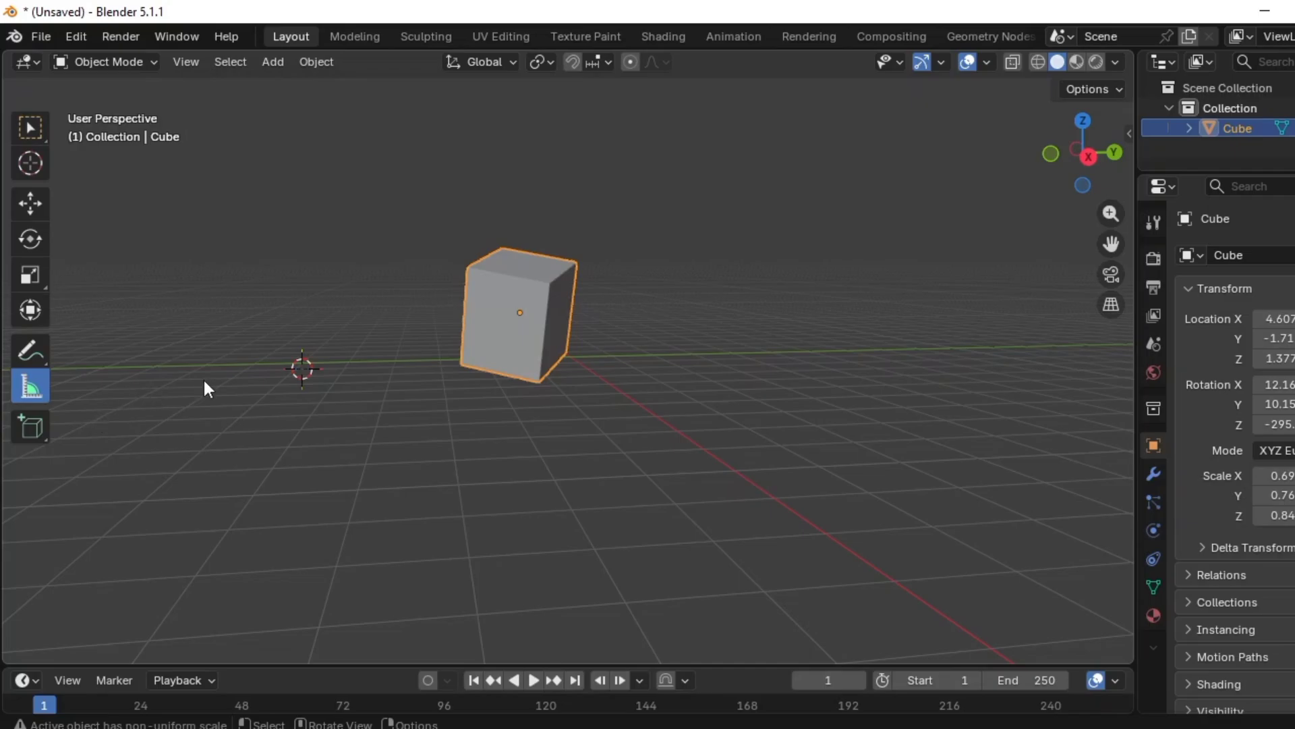
# Widen the Outliner and Properties editors, then hide the cube in the viewport and show it again
pyautogui.moveTo(1136, 124); pyautogui.dragTo(976, 156)
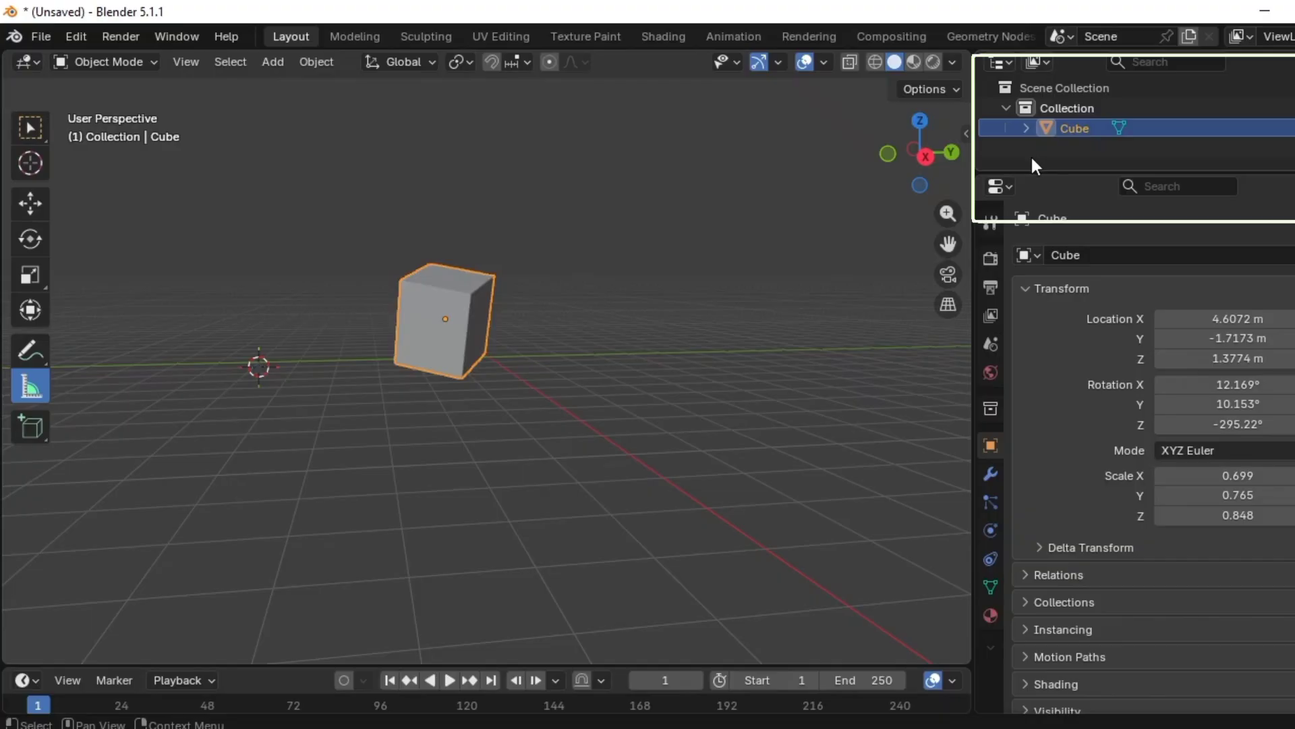
pyautogui.click(891, 217)
pyautogui.click(1095, 126)
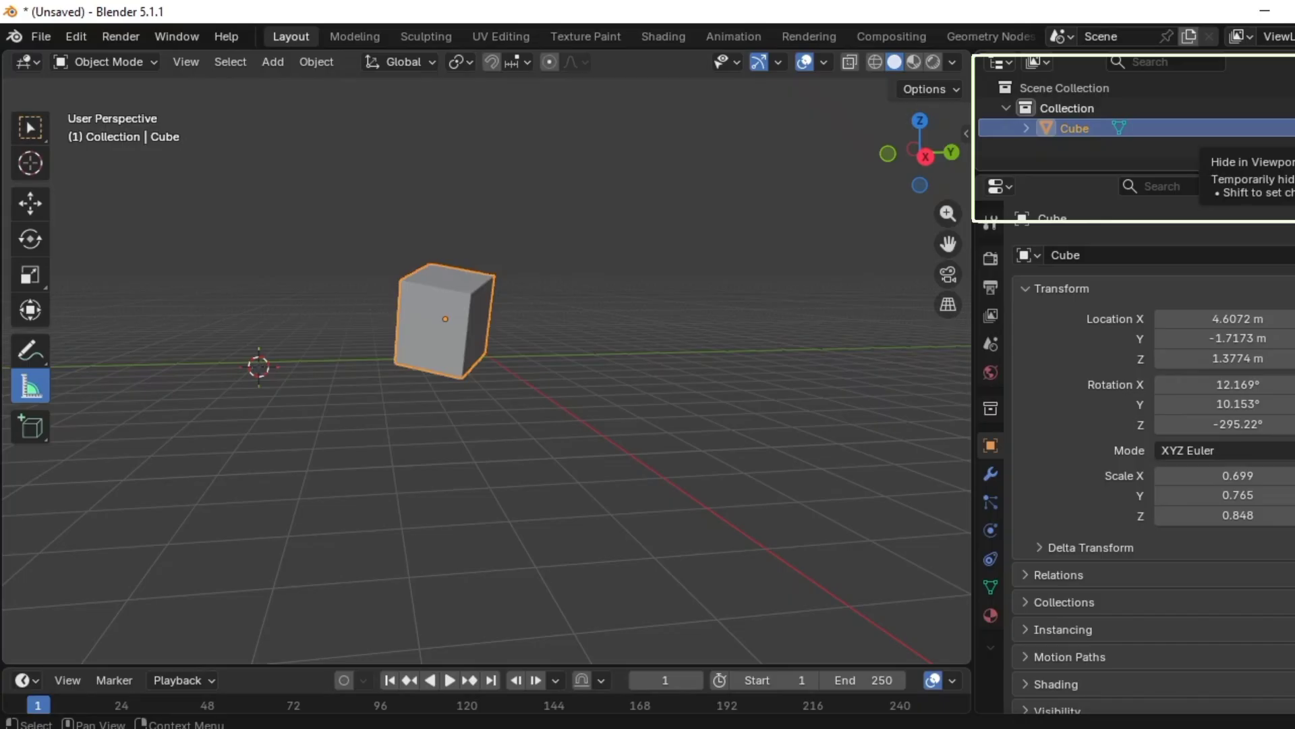
pyautogui.click(1294, 128)
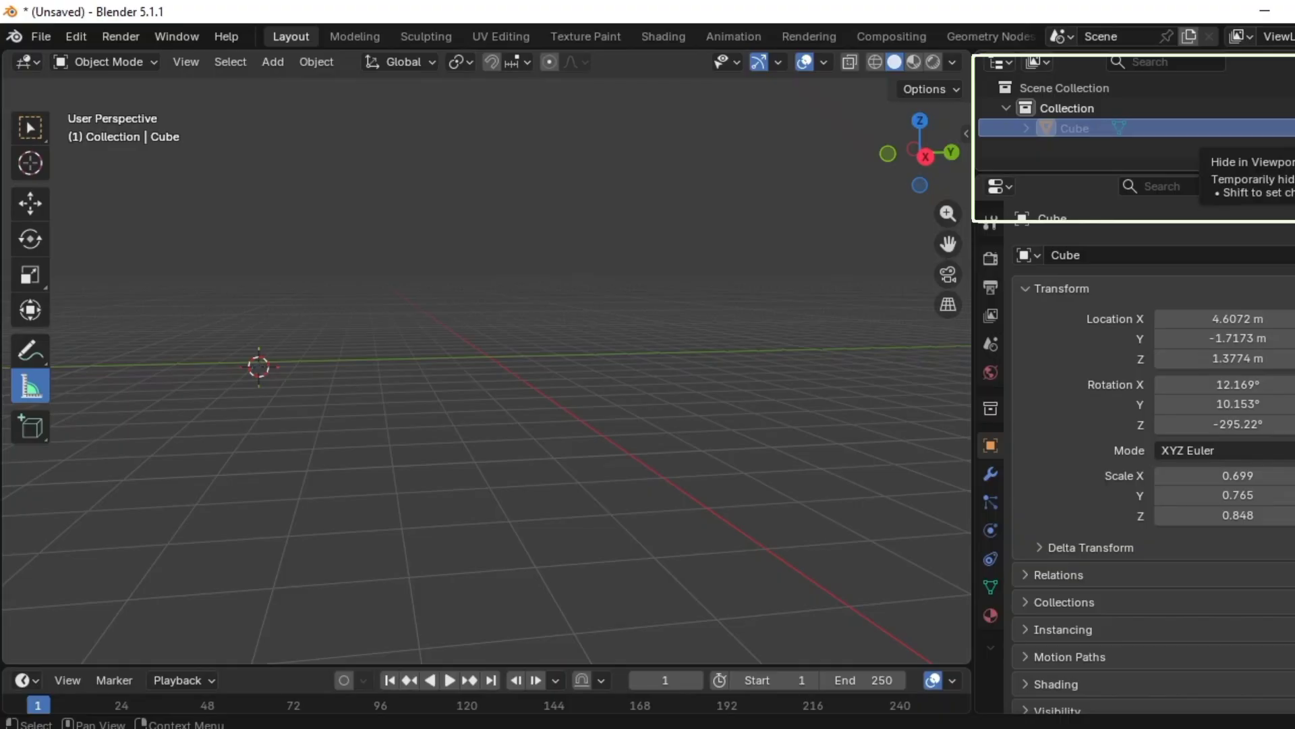
pyautogui.click(1293, 128)
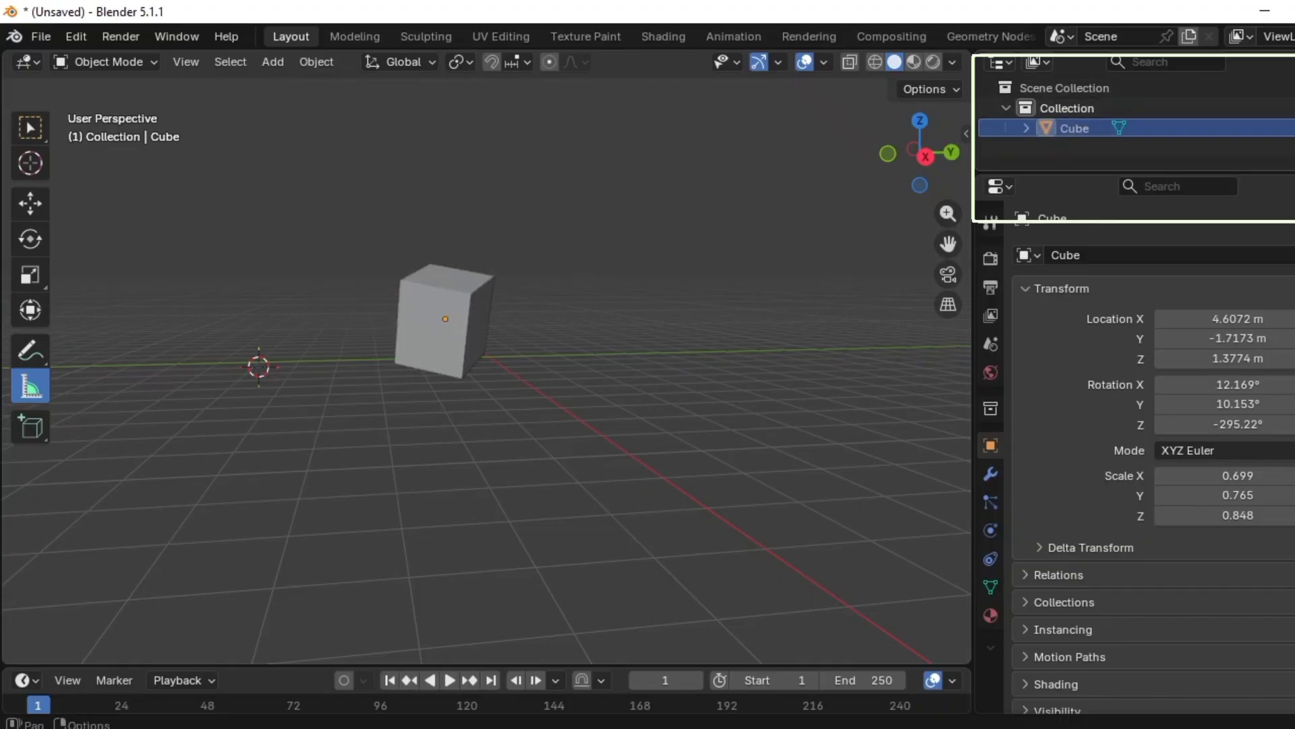
# Enable the selectable restriction toggle in the Outliner filter and open the cube's name for editing
pyautogui.click(1293, 62)
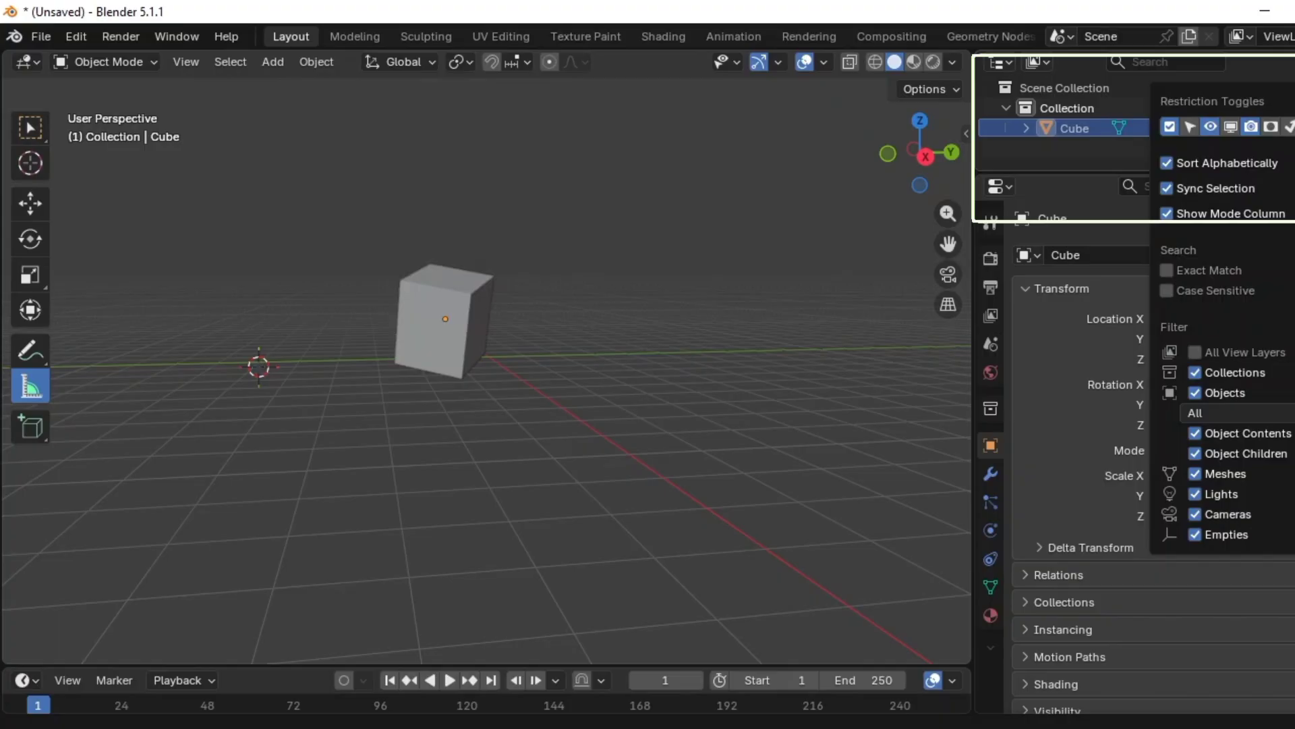
pyautogui.click(1192, 127)
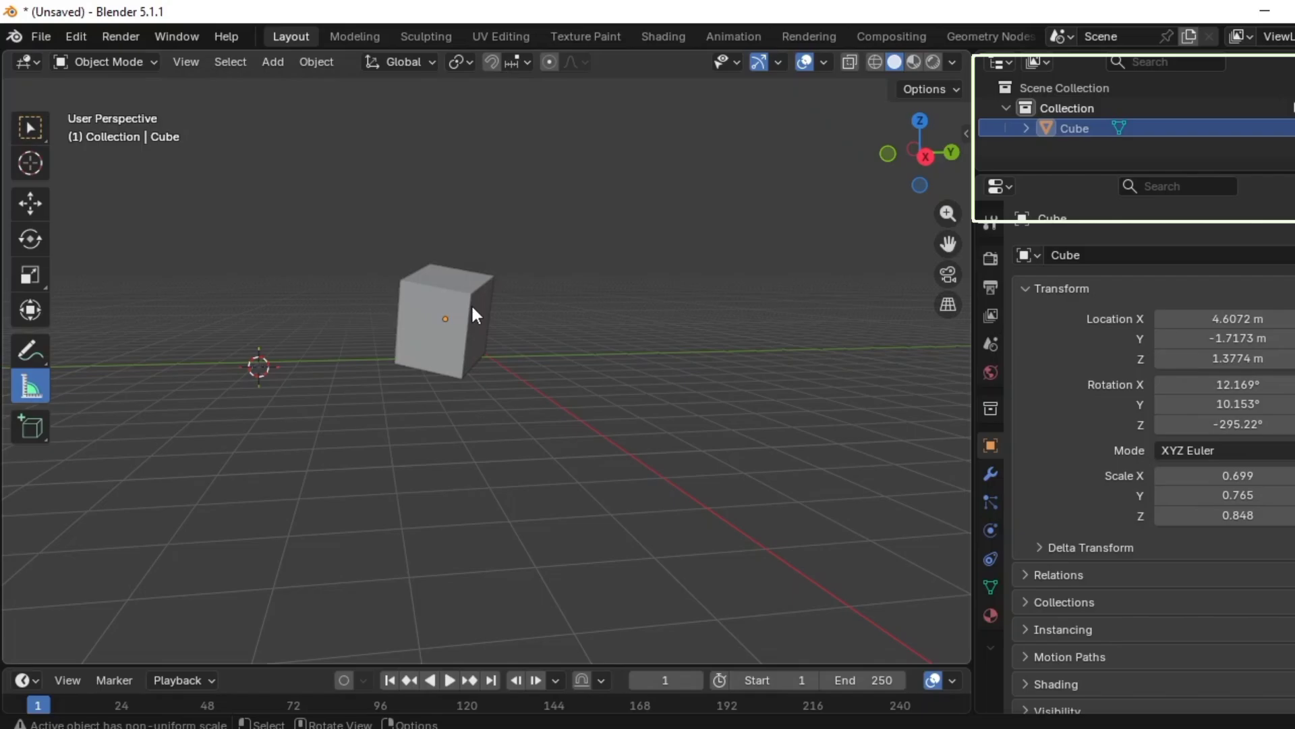
pyautogui.doubleClick(1094, 129)
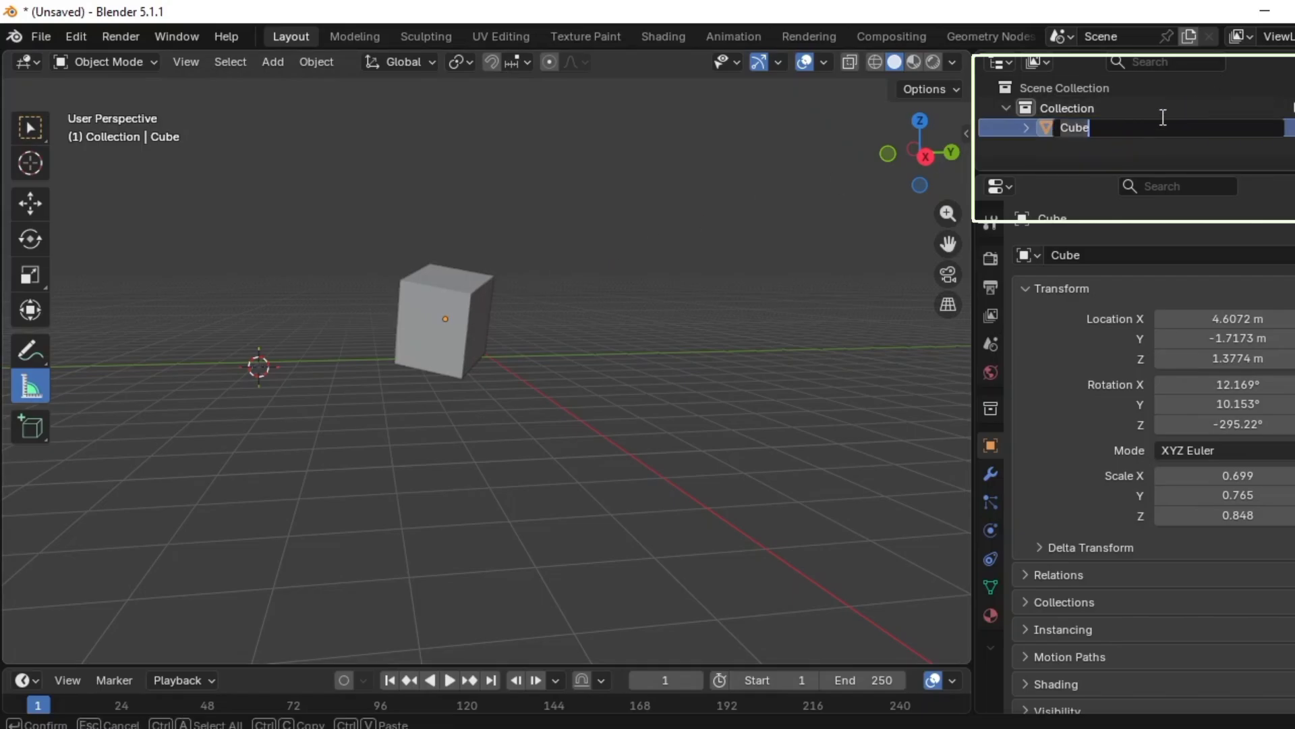
pyautogui.press('Return')
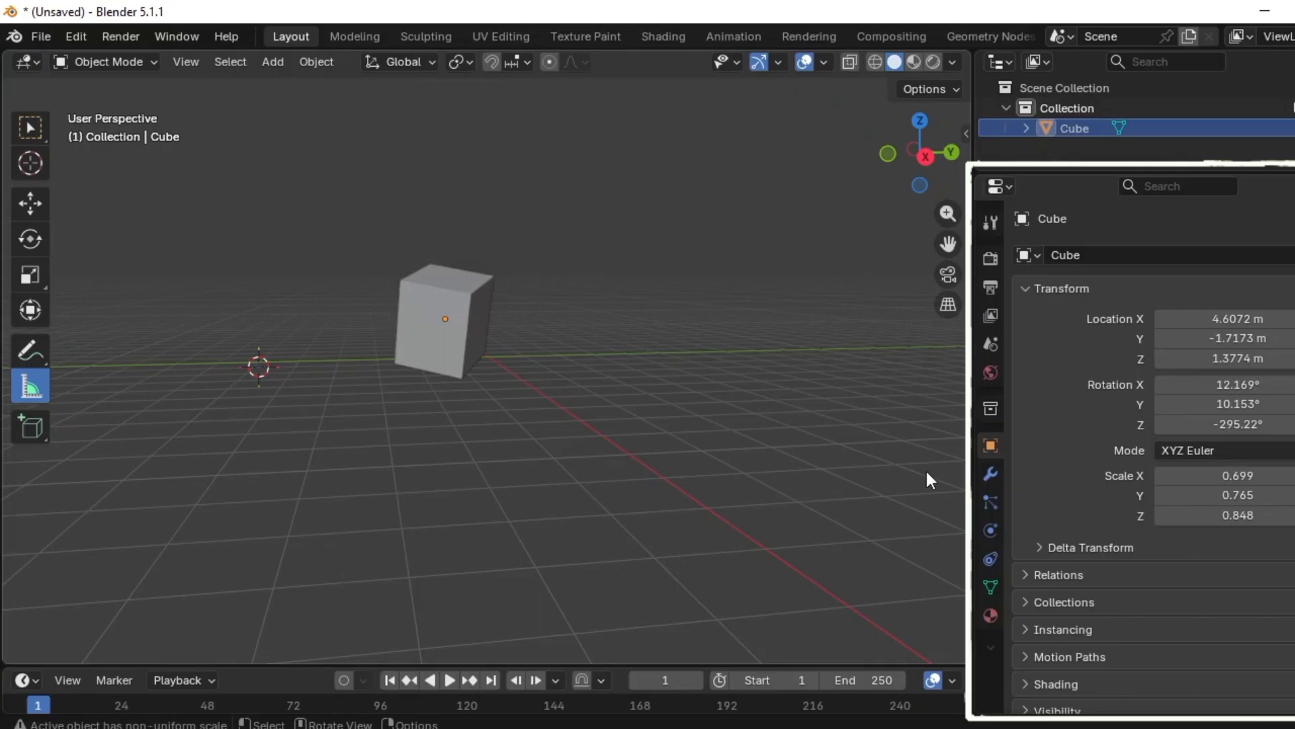
# Preview the cube in Rendered, Material Preview, Solid and Wireframe shading, toggle X-ray, and return to Solid shading
pyautogui.click(933, 63)
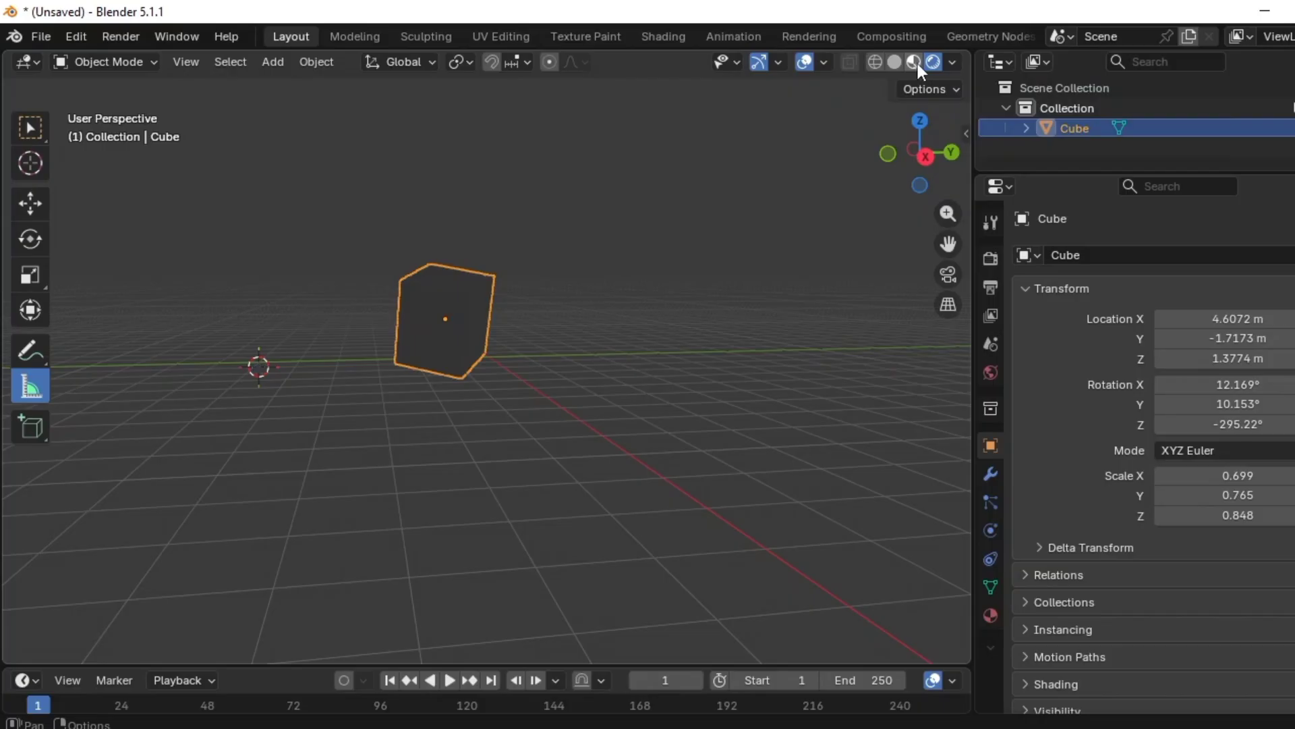
pyautogui.click(920, 63)
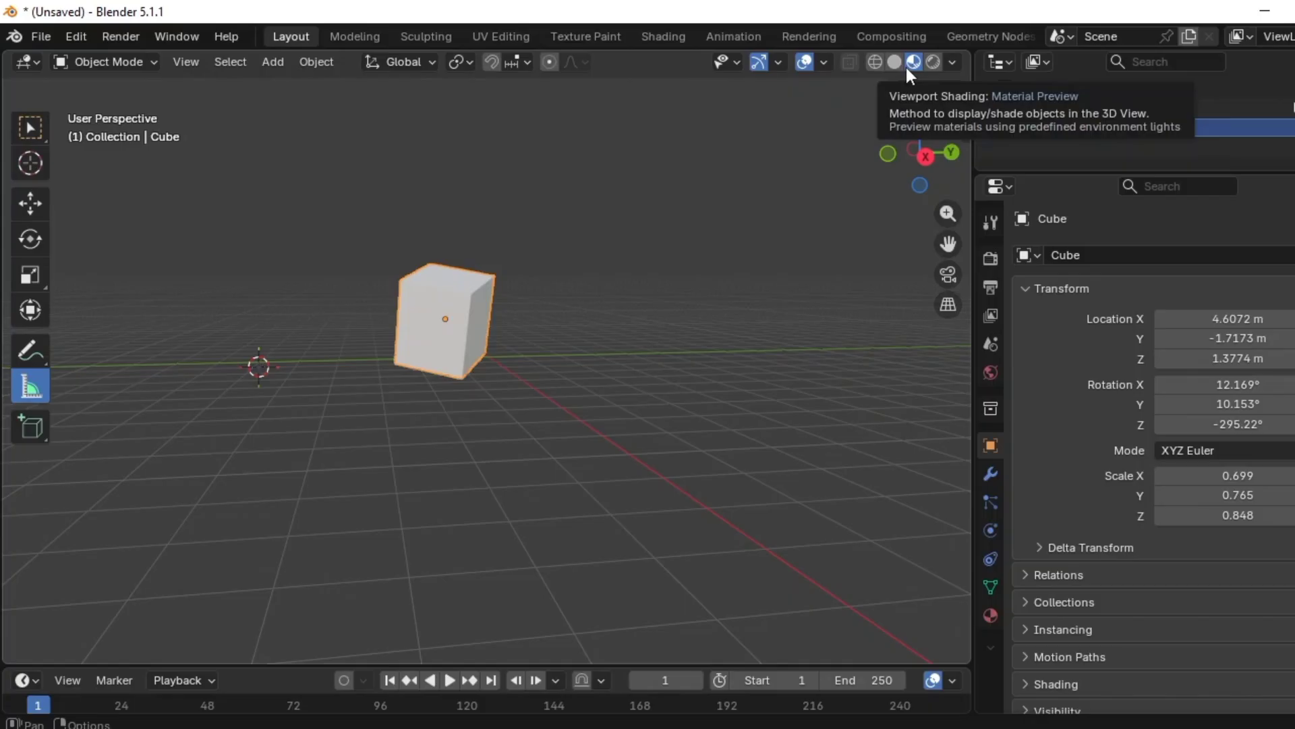
pyautogui.click(897, 63)
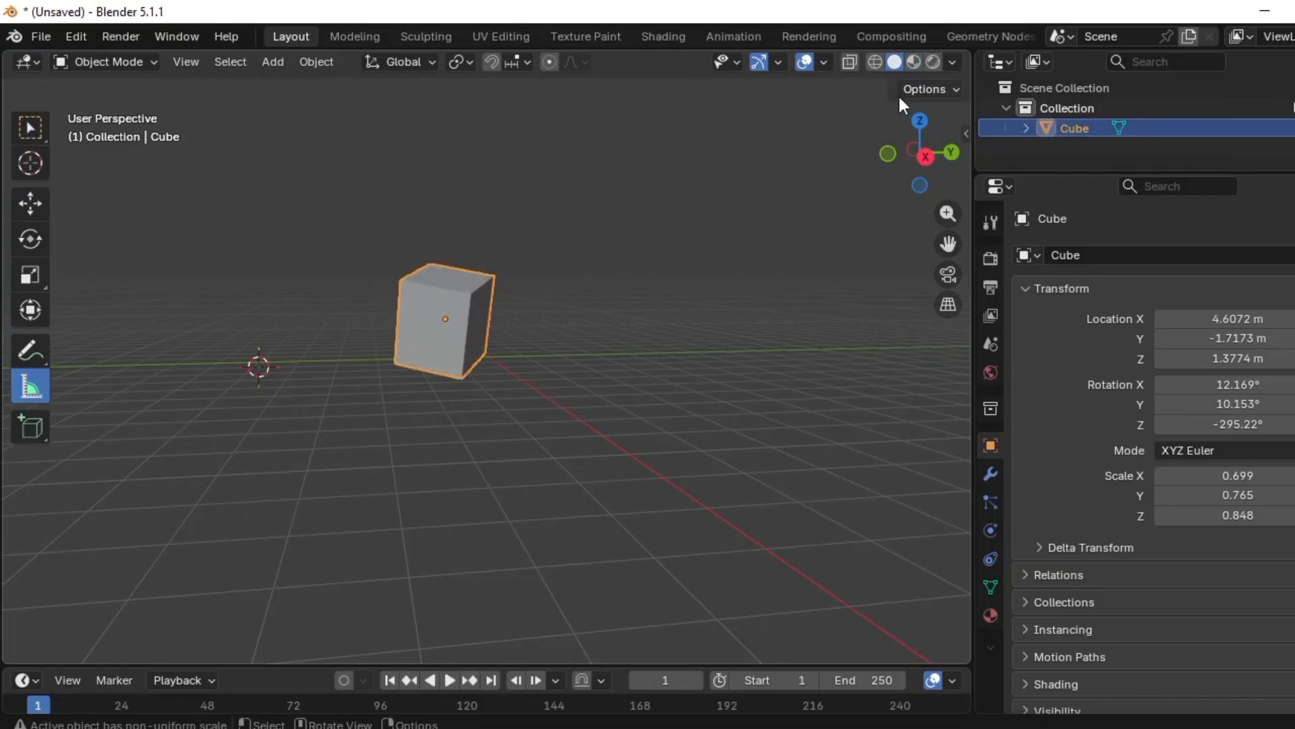
pyautogui.click(875, 62)
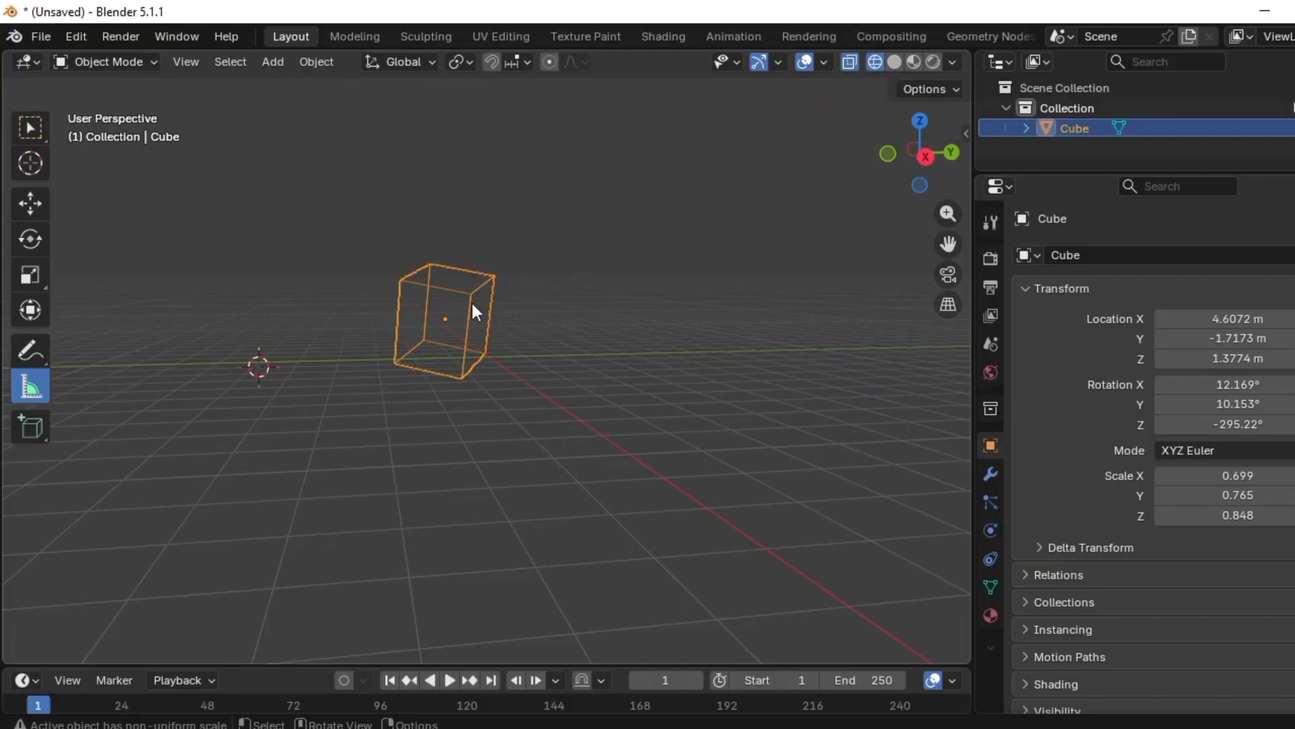
pyautogui.click(849, 63)
pyautogui.click(850, 61)
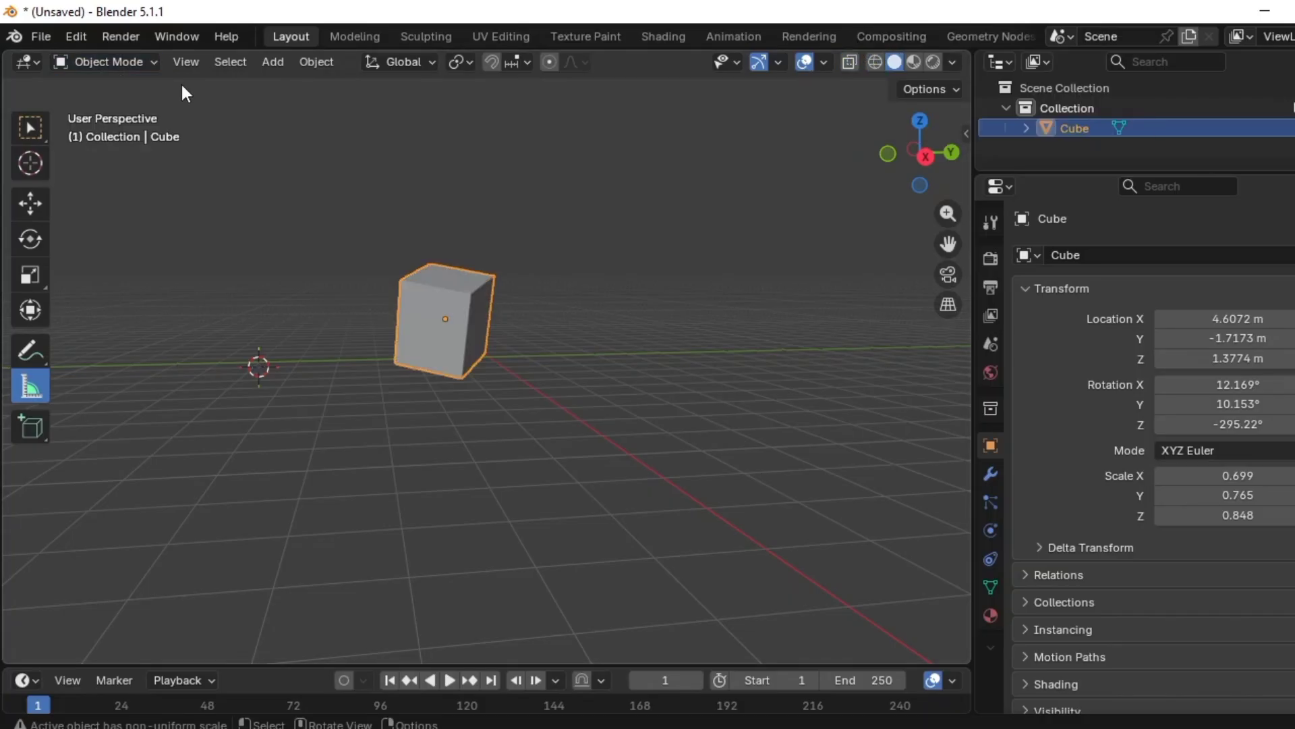
# Switch the cube to Edit Mode and back to Object Mode
pyautogui.click(154, 64)
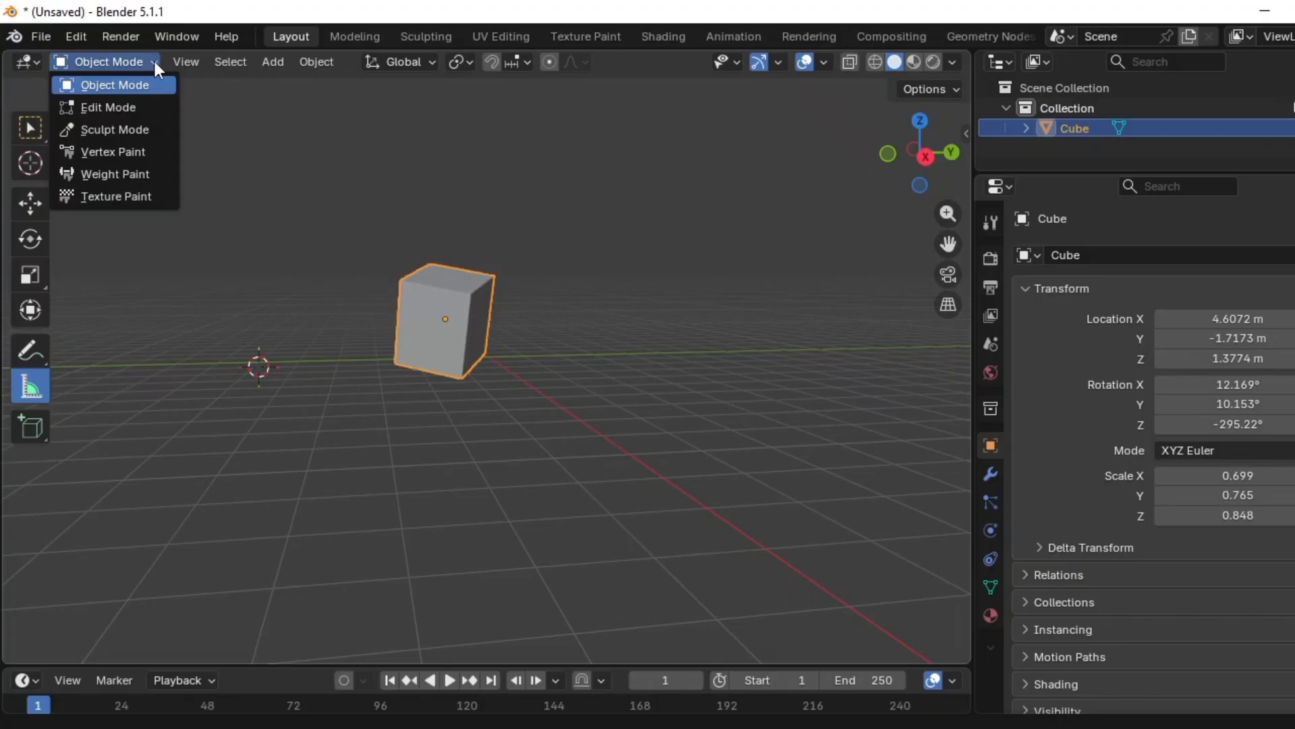
pyautogui.click(134, 102)
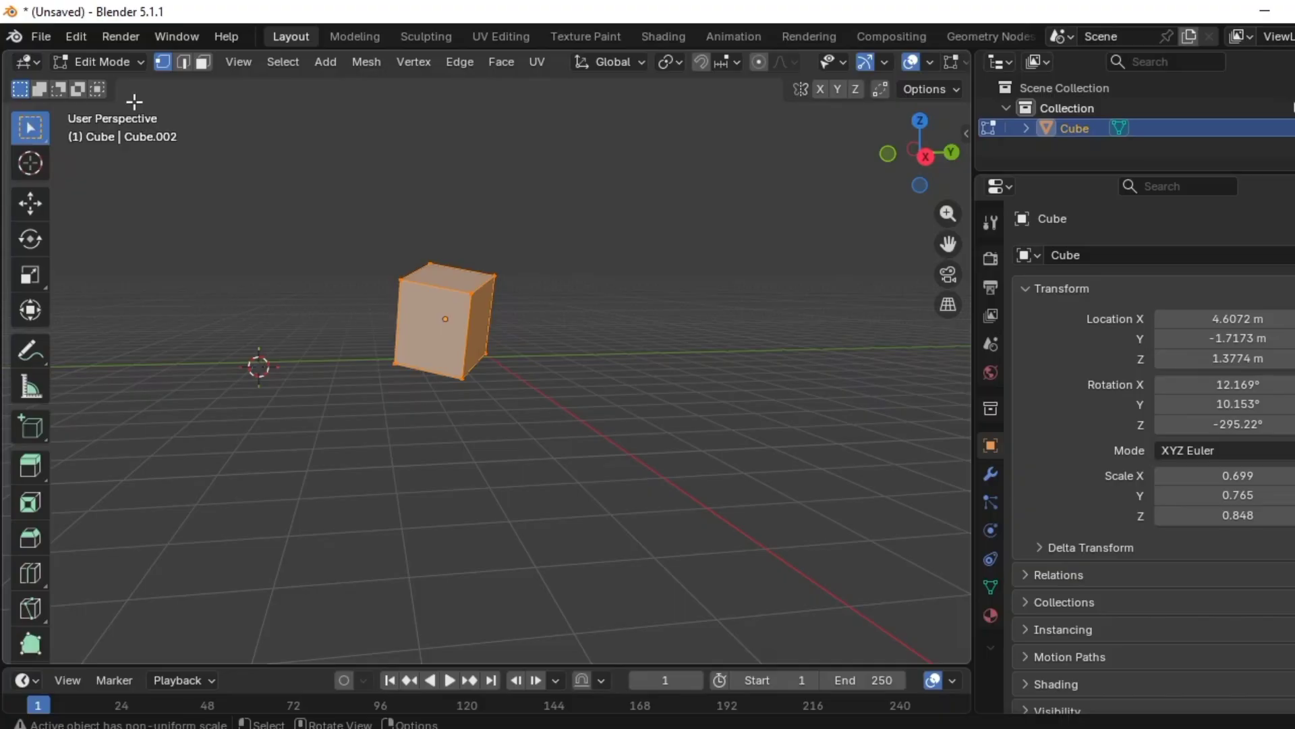
pyautogui.click(139, 62)
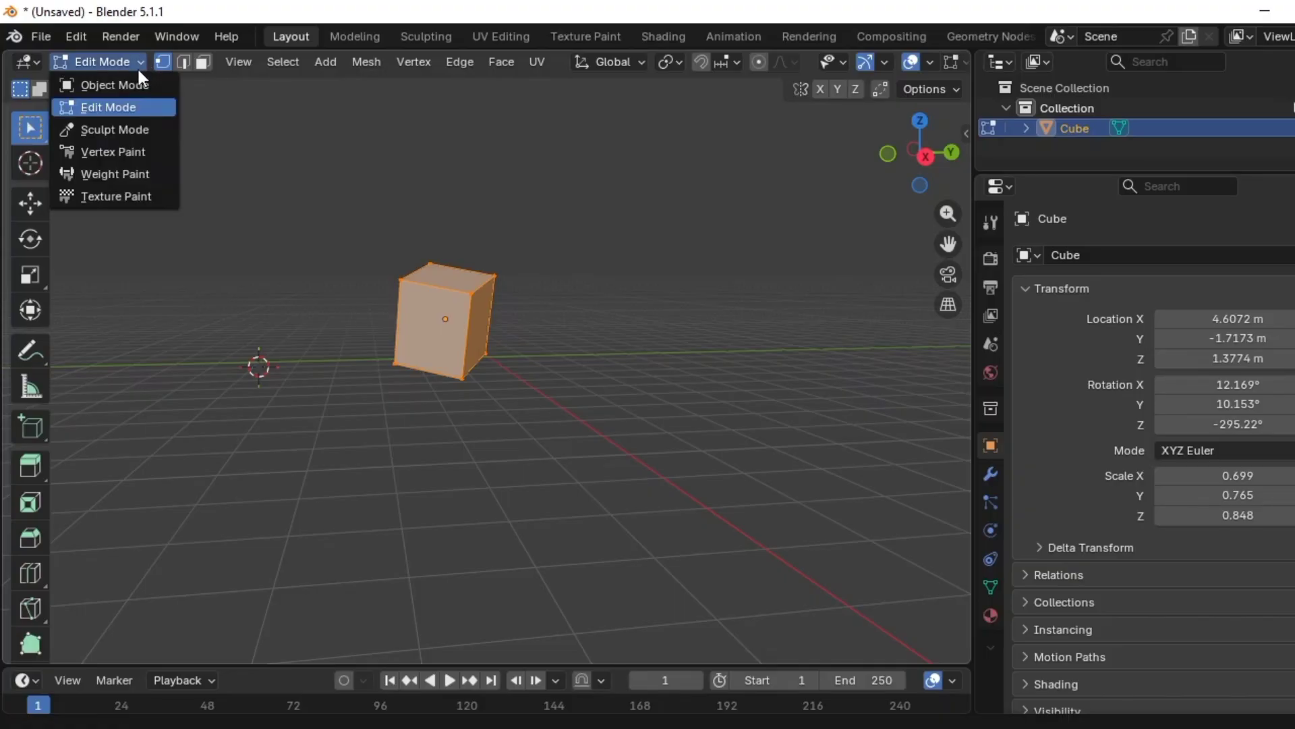
pyautogui.click(140, 85)
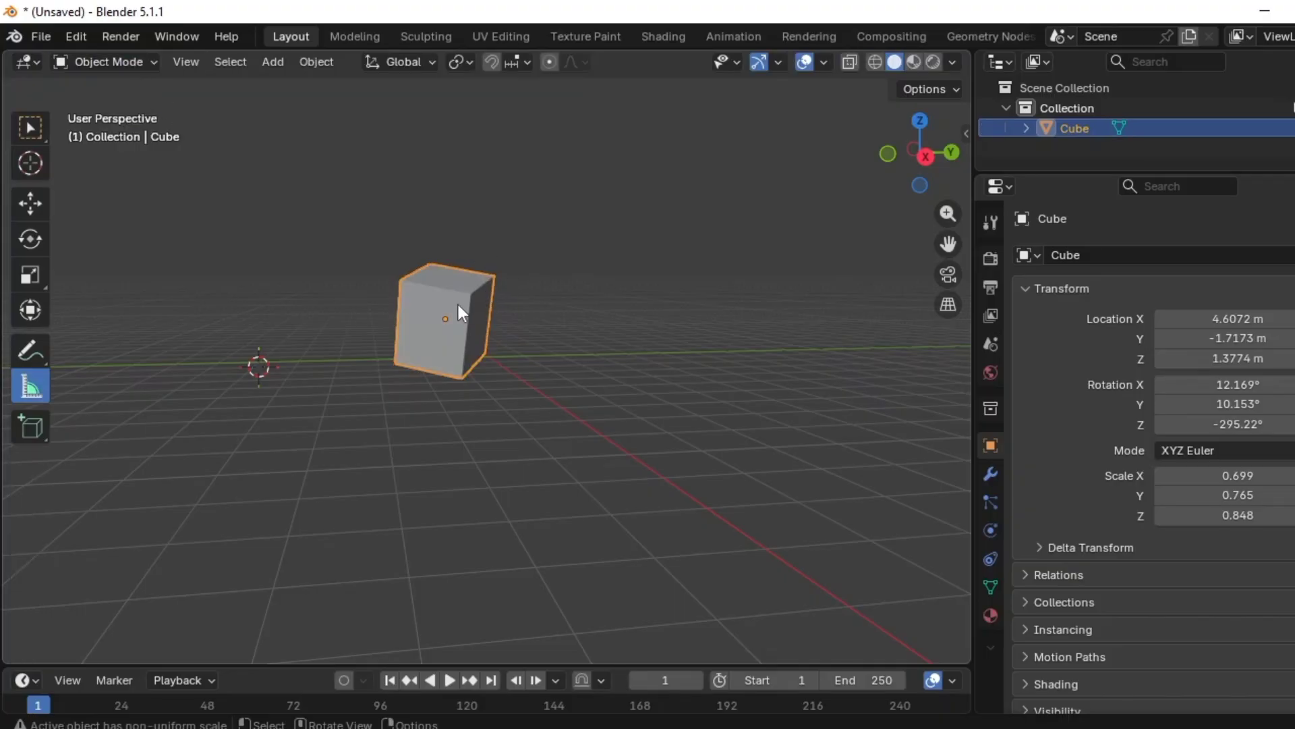
# Reselect the cube in the viewport and put it into Edit Mode
pyautogui.click(610, 325)
pyautogui.click(455, 321)
pyautogui.click(370, 351)
pyautogui.click(418, 330)
pyautogui.press('Tab')
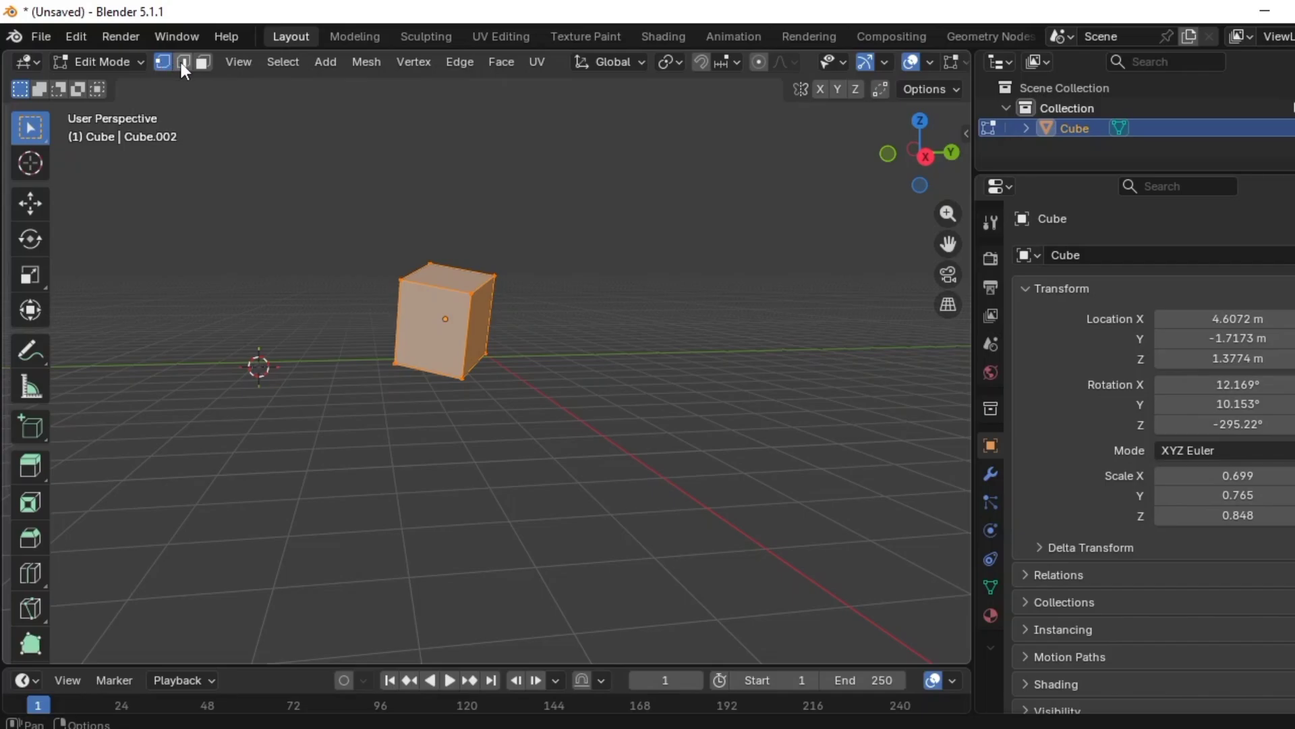
# Select single vertices on the cube's upper front edge and try to scale the right-hand one alone
pyautogui.click(400, 278)
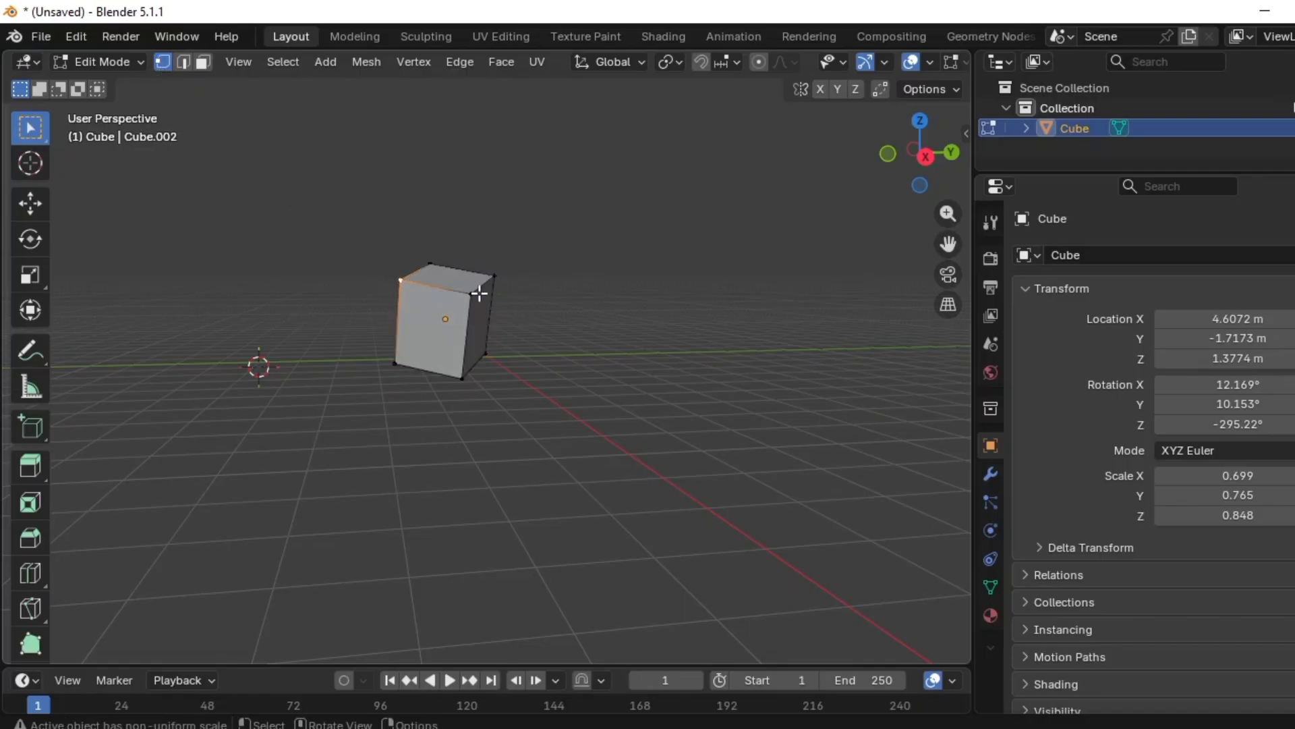
pyautogui.click(471, 294)
pyautogui.press('s')
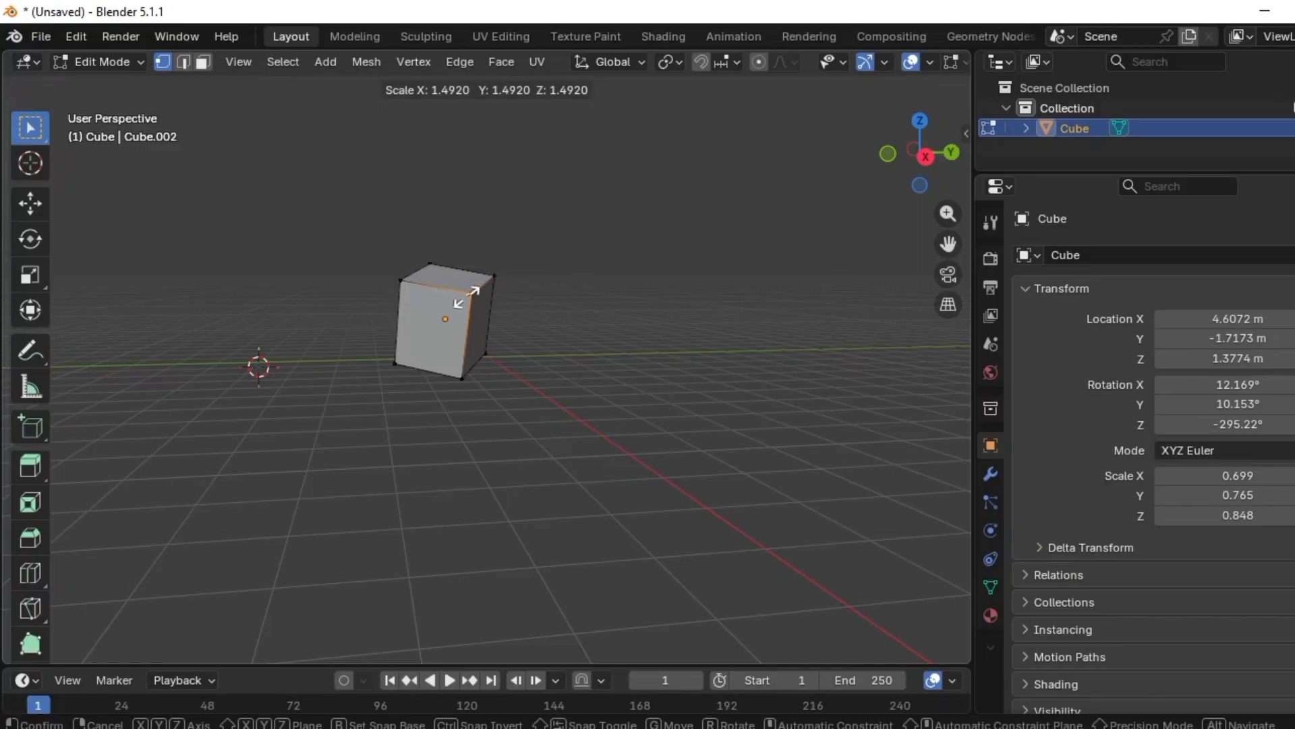
pyautogui.click(470, 293)
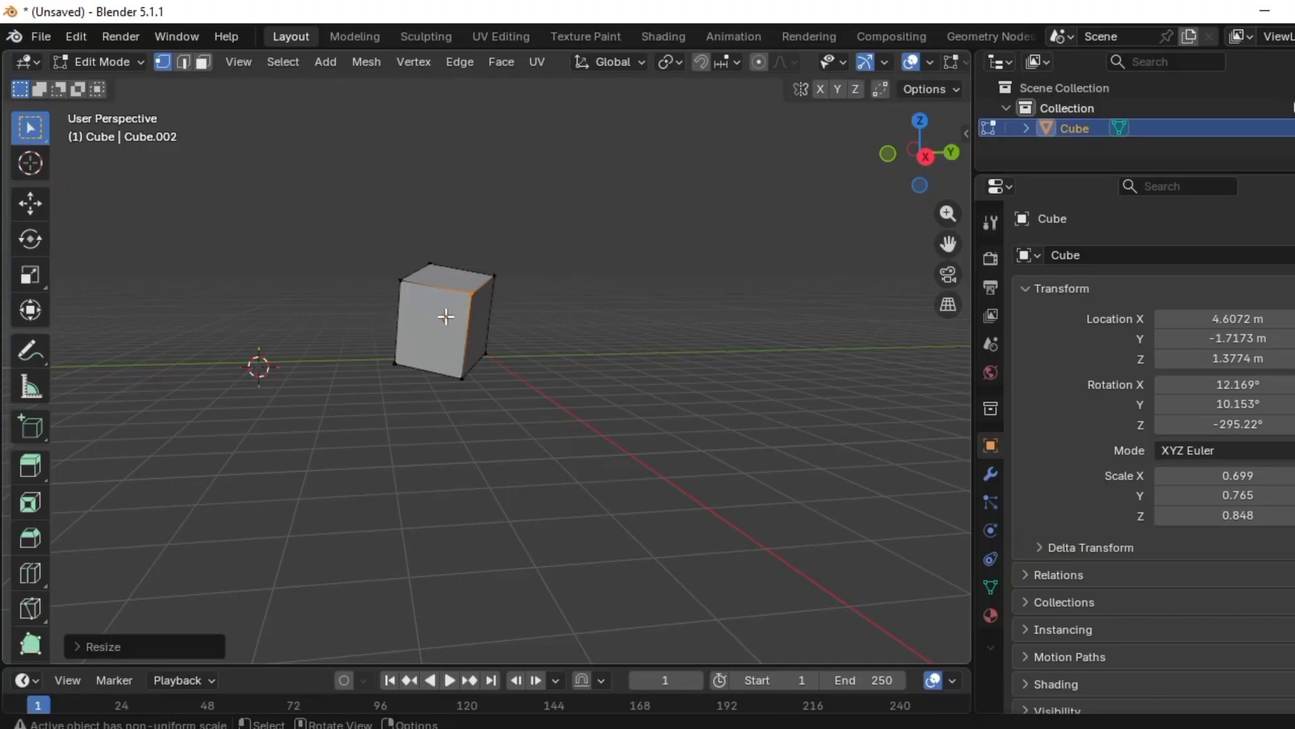
pyautogui.click(470, 294)
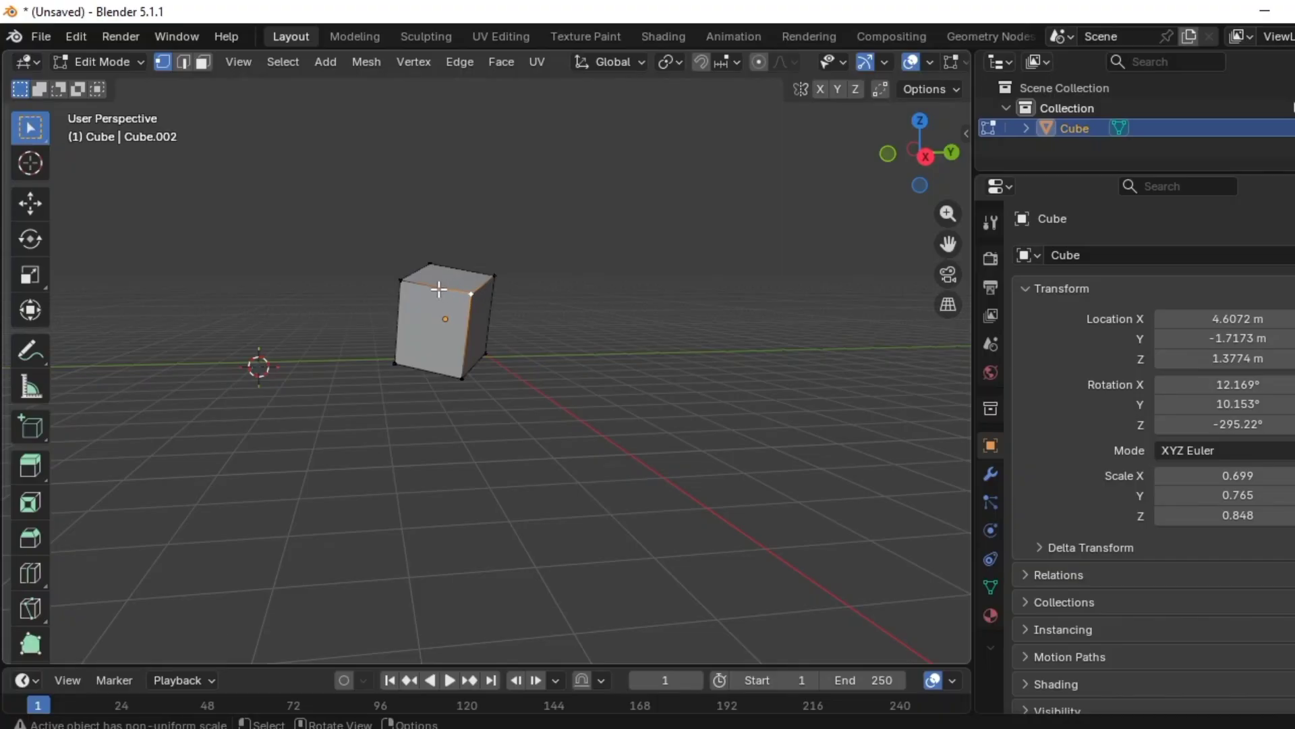
# Select both end vertices of the cube's upper front edge and scale them slightly apart
pyautogui.click(406, 283)
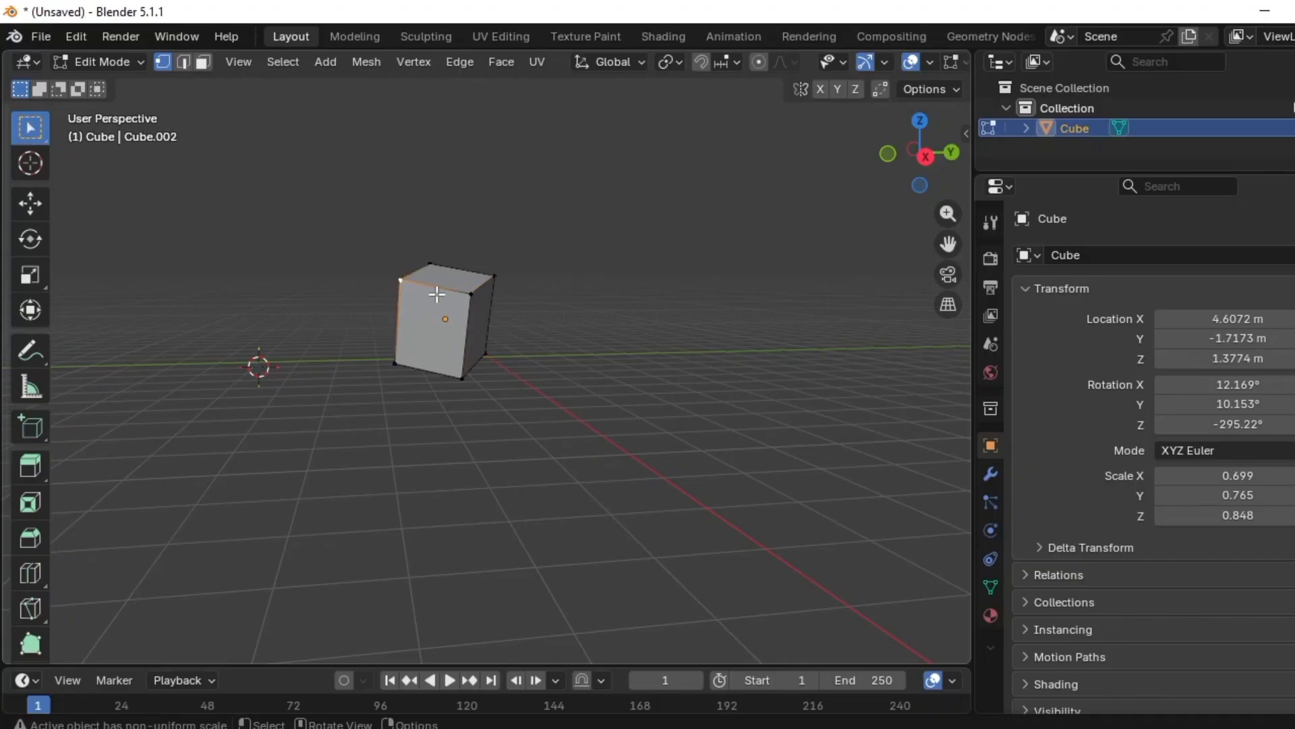
pyautogui.keyDown('shift'); pyautogui.click(472, 294); pyautogui.keyUp('shift')
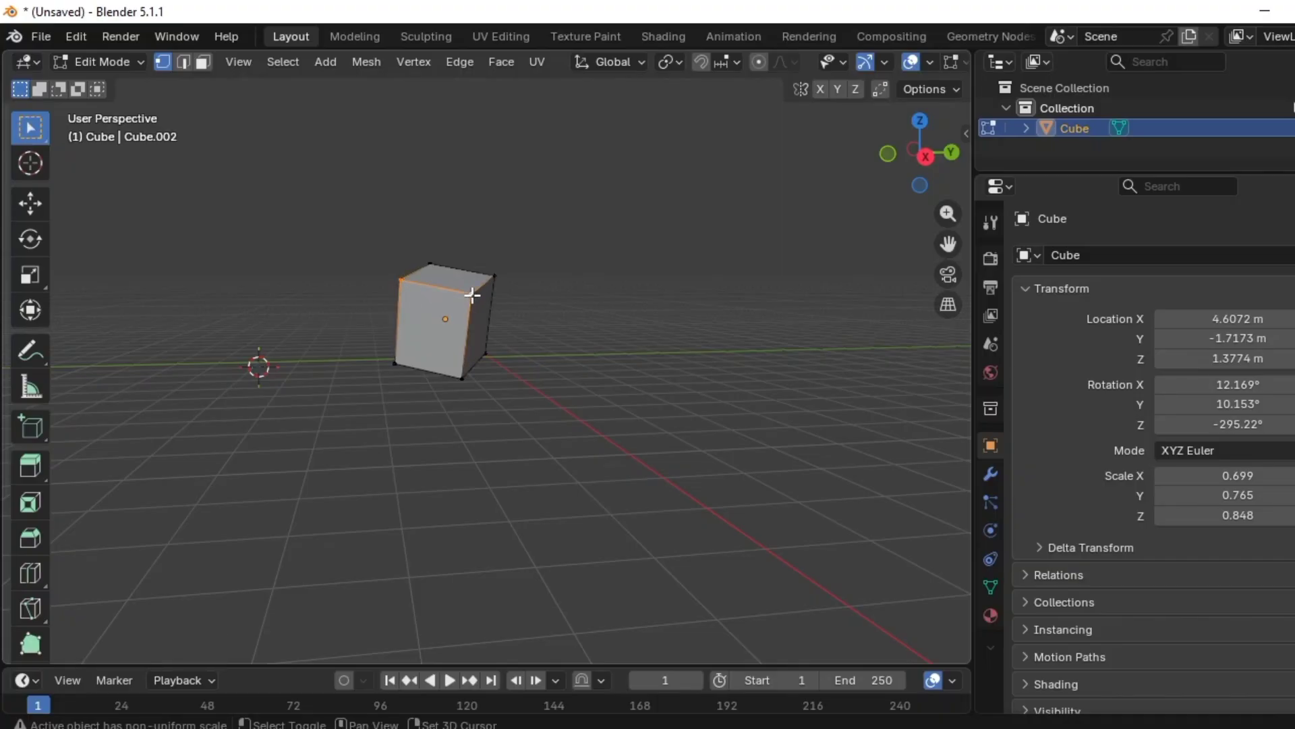
pyautogui.press('s')
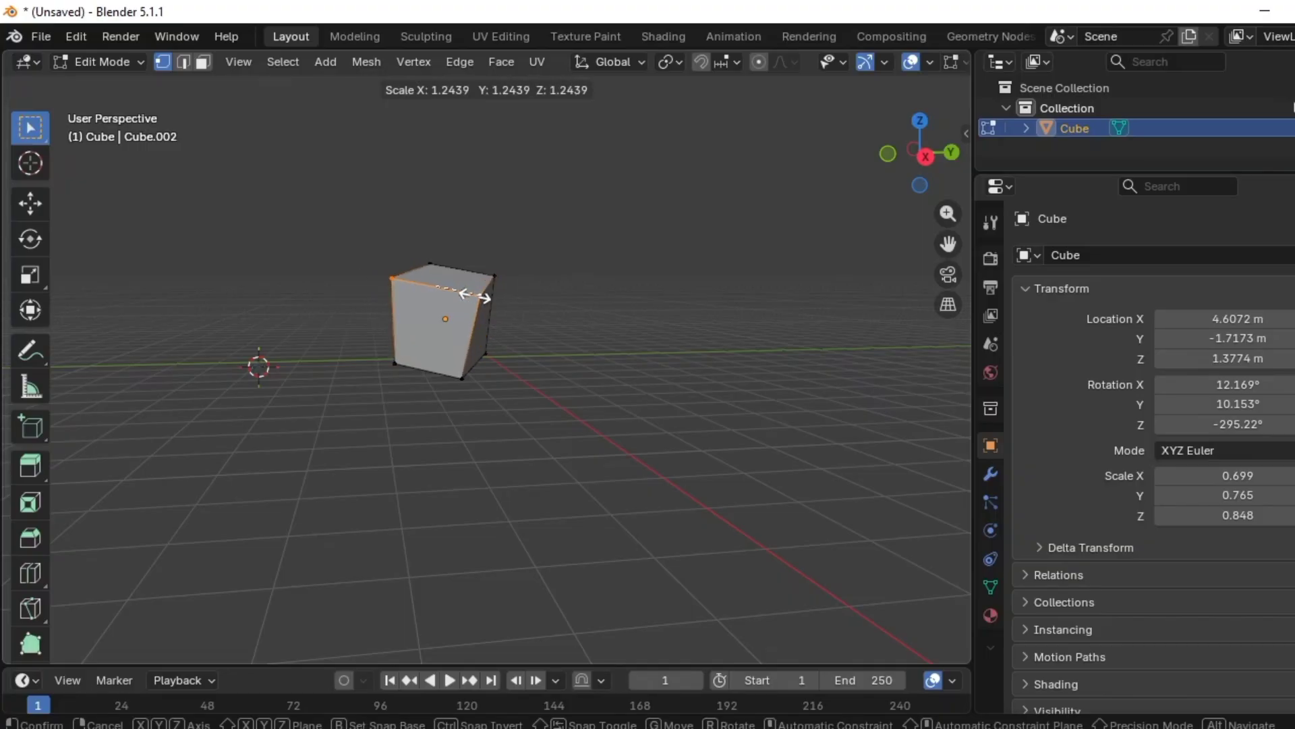
pyautogui.click(464, 293)
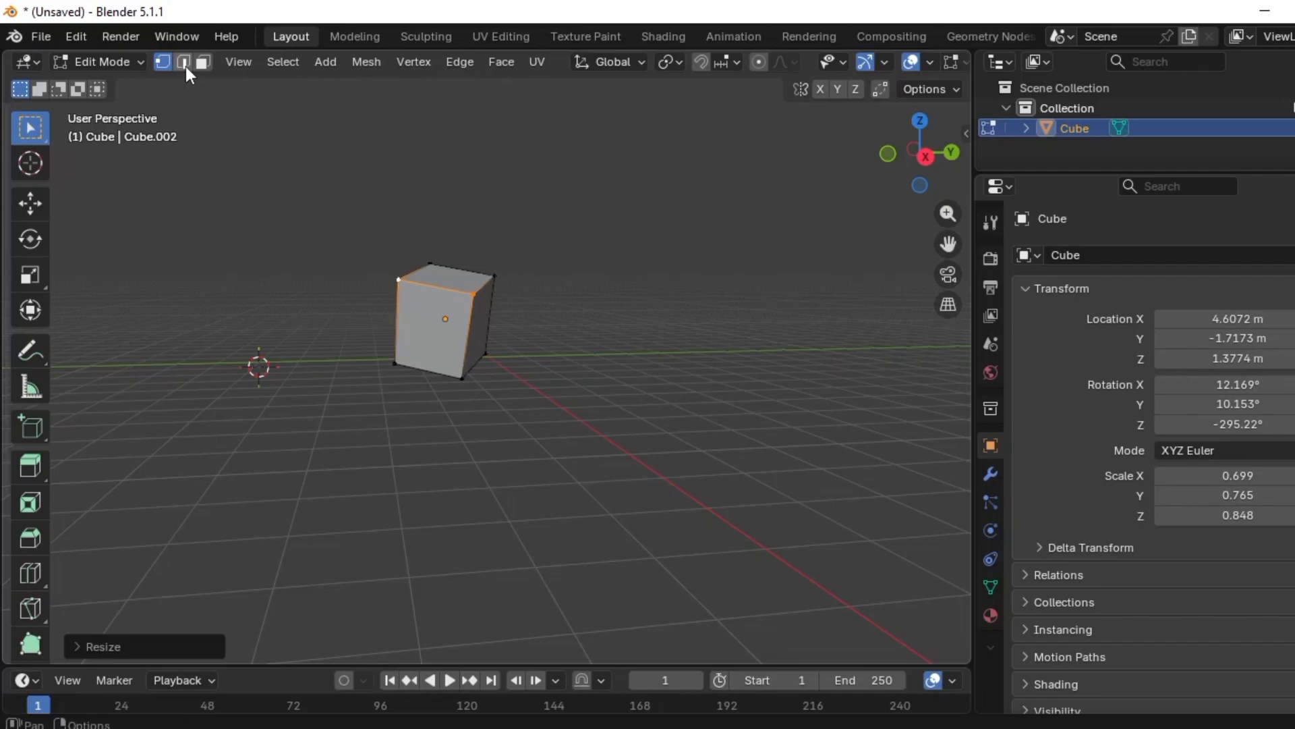
# Select the cube's upper front edge in edge select mode and try to extrude it upward
pyautogui.click(182, 62)
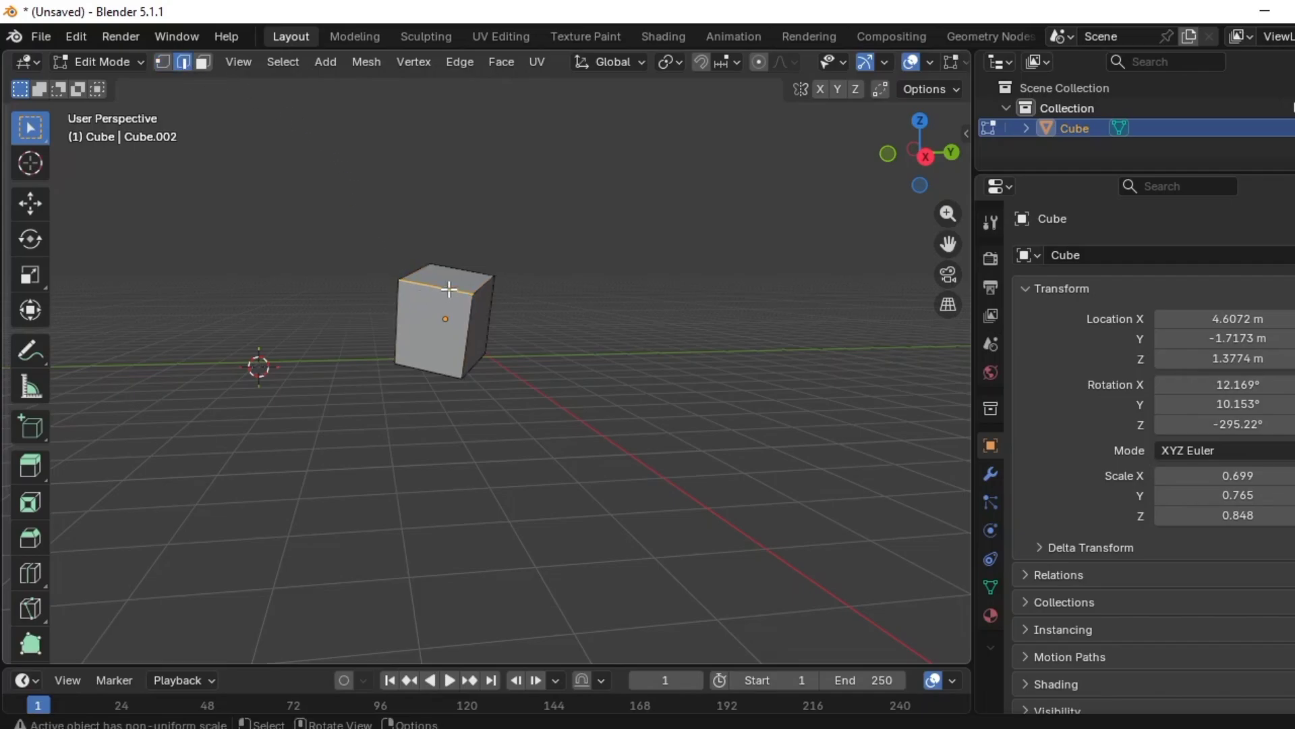
pyautogui.hotkey('alt', 'a')
pyautogui.keyDown('alt'); pyautogui.click(452, 292); pyautogui.keyUp('alt')
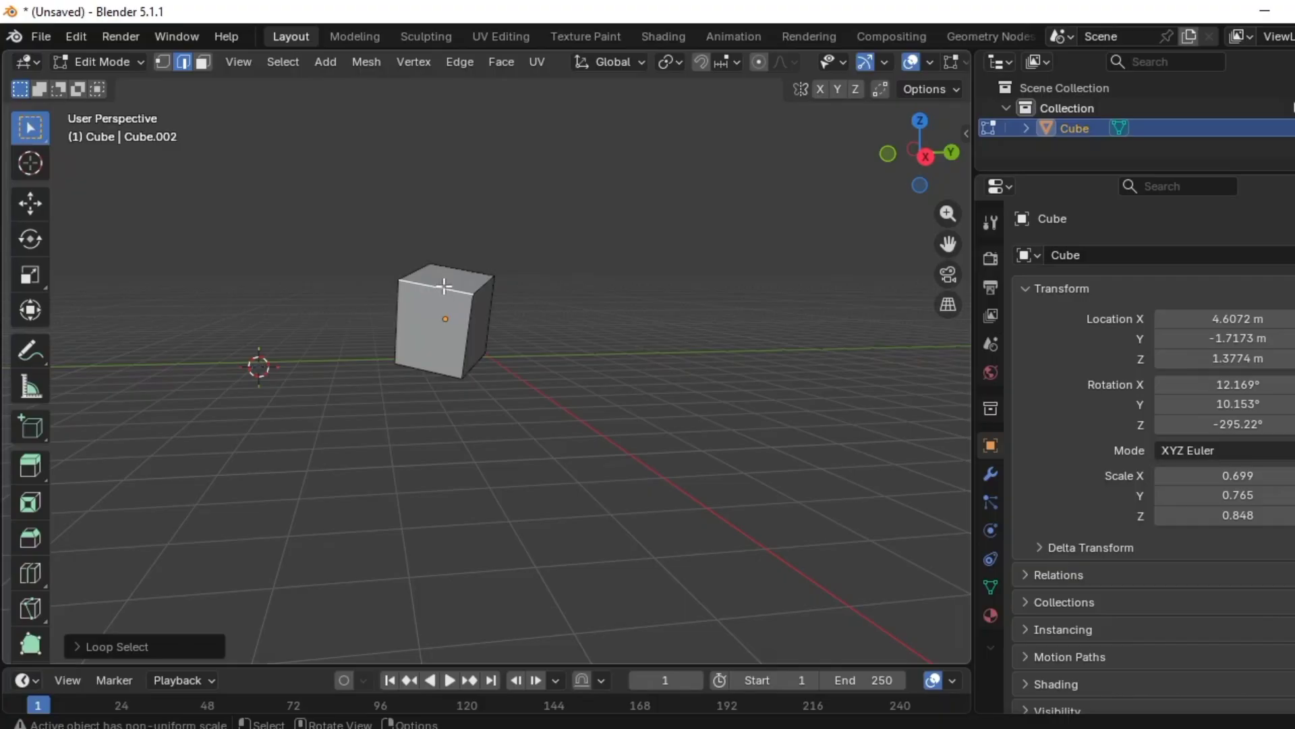
pyautogui.press('e')
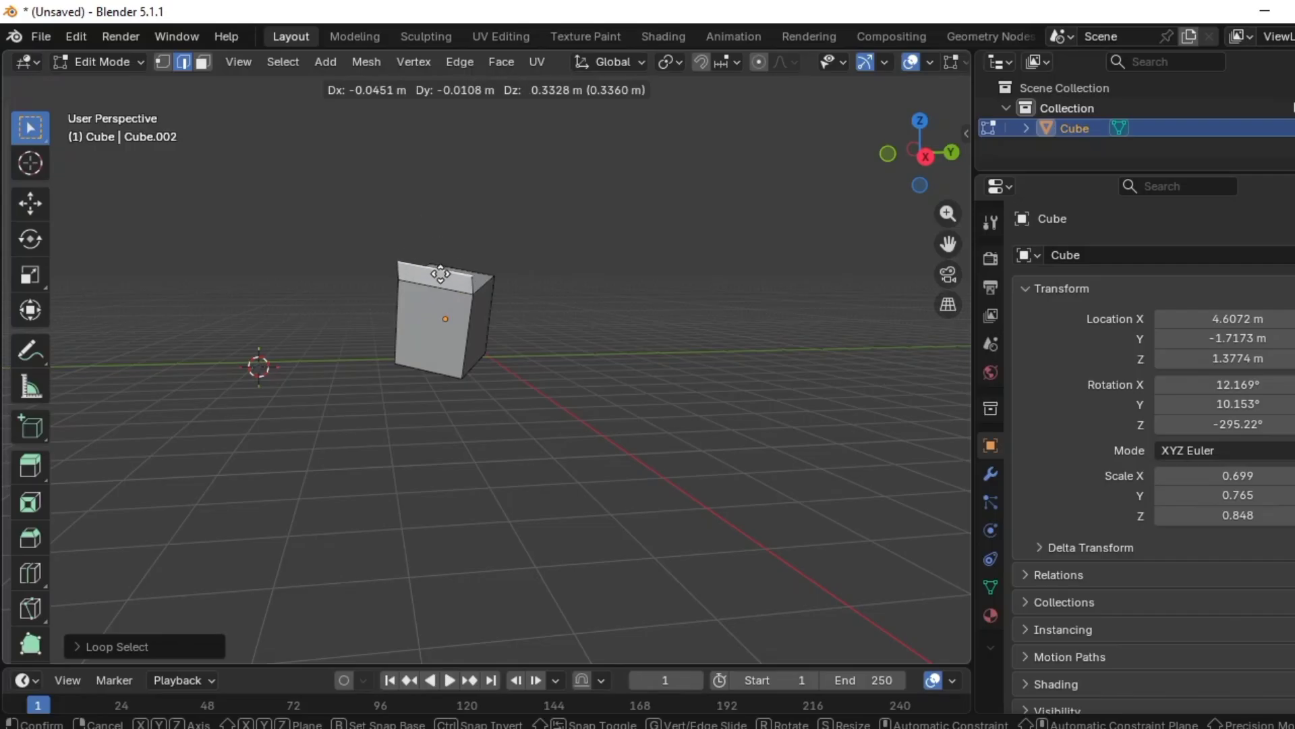
pyautogui.click(432, 276)
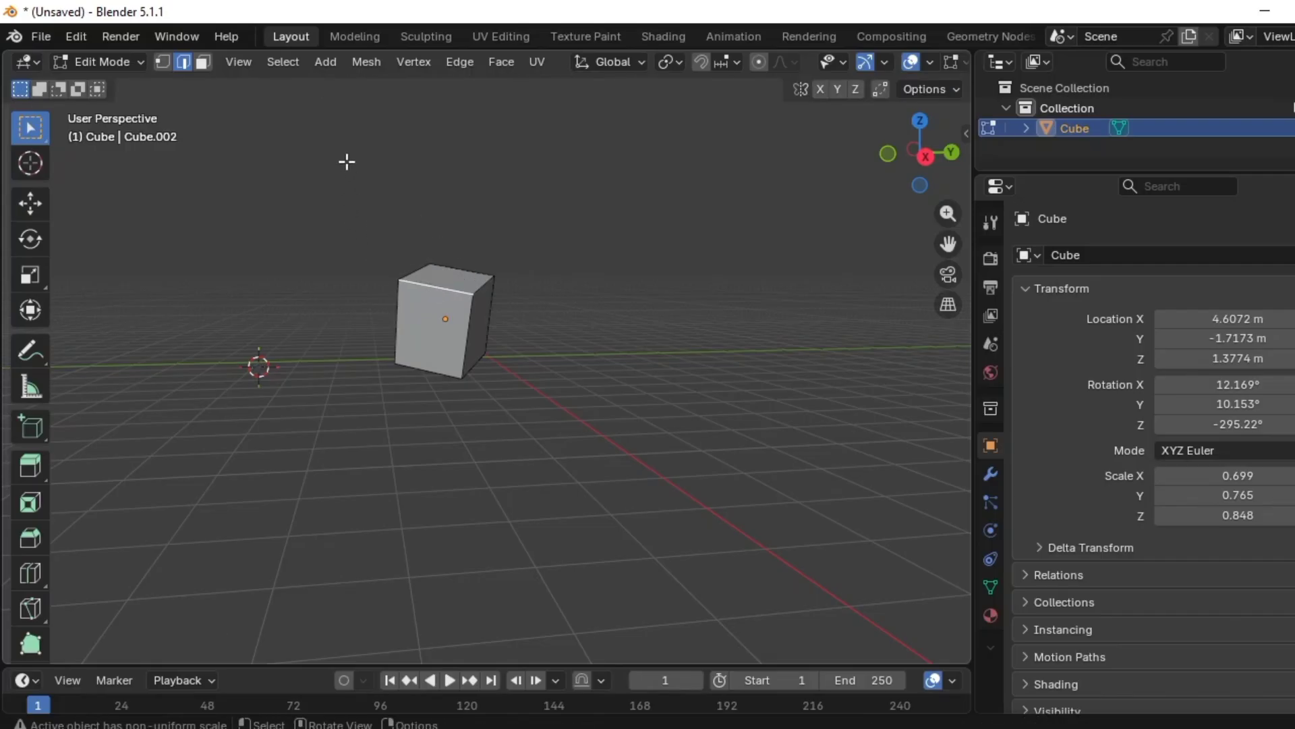
# Select the cube's front face in face select mode, scale it, and undo the scaling
pyautogui.click(202, 62)
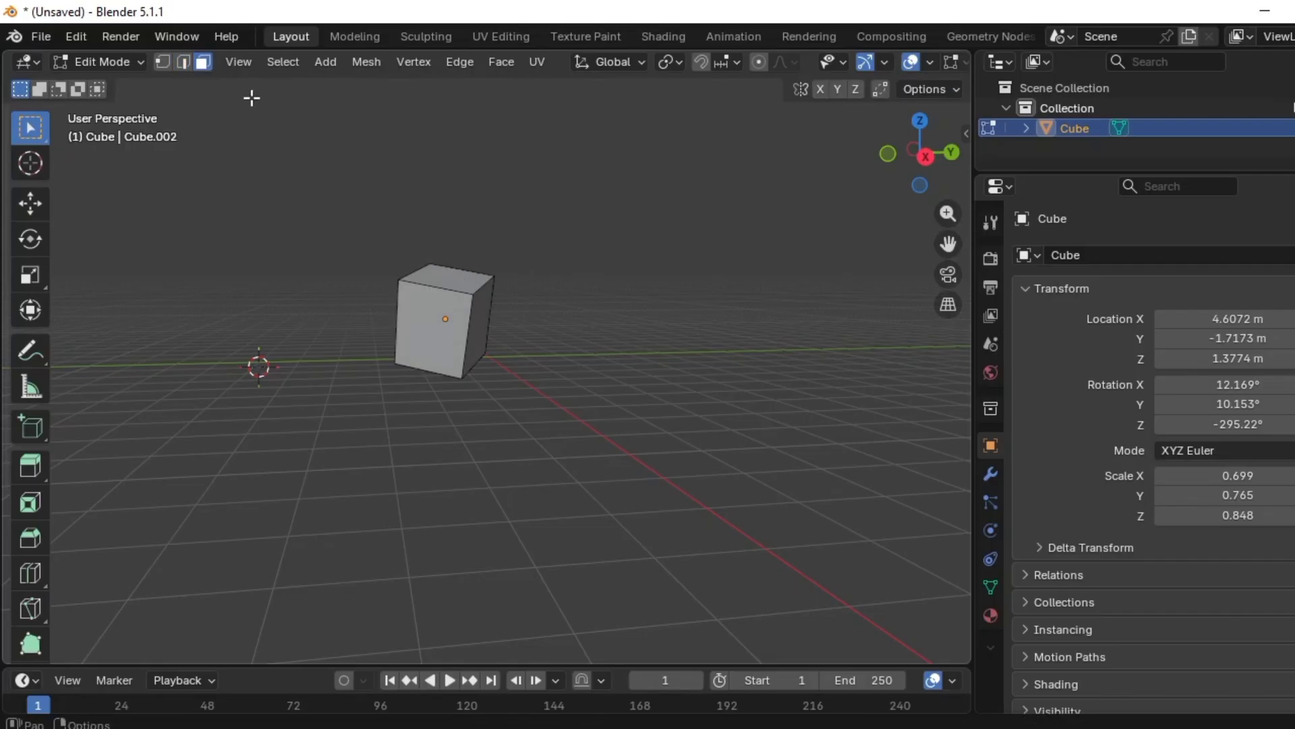
pyautogui.click(426, 316)
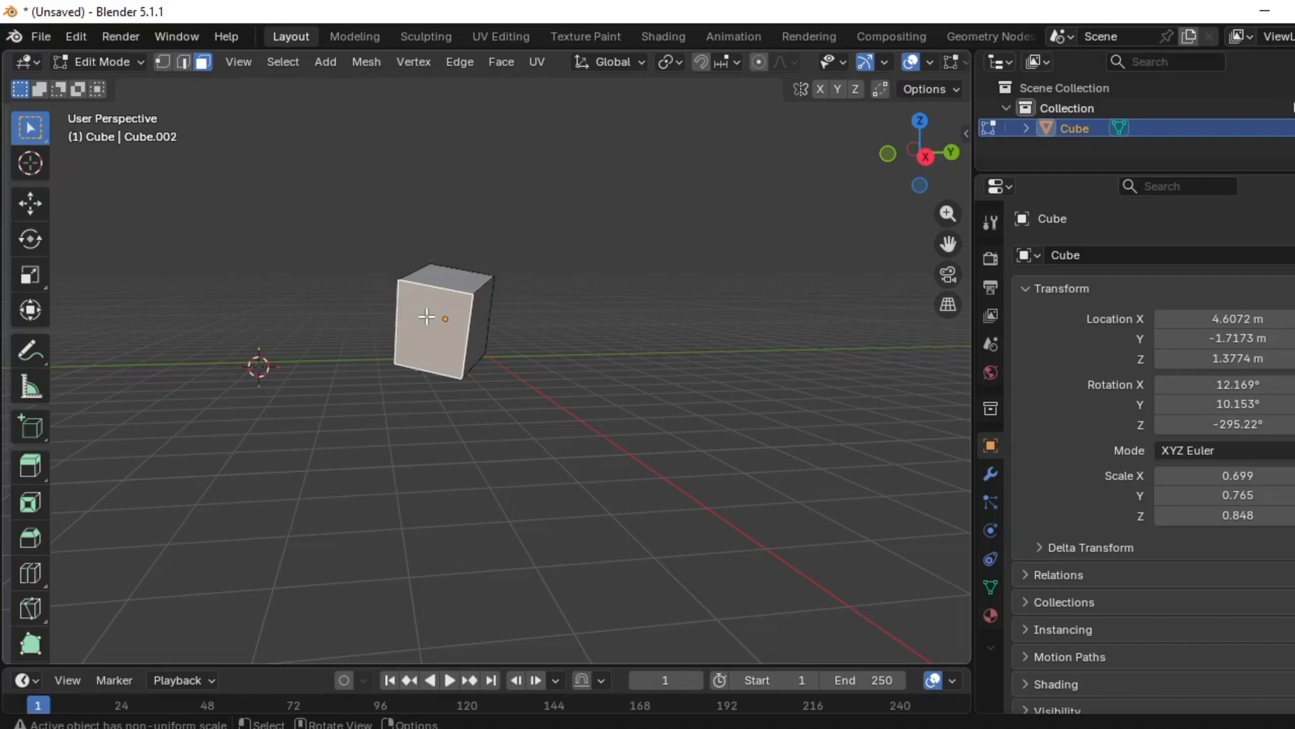
pyautogui.press('s')
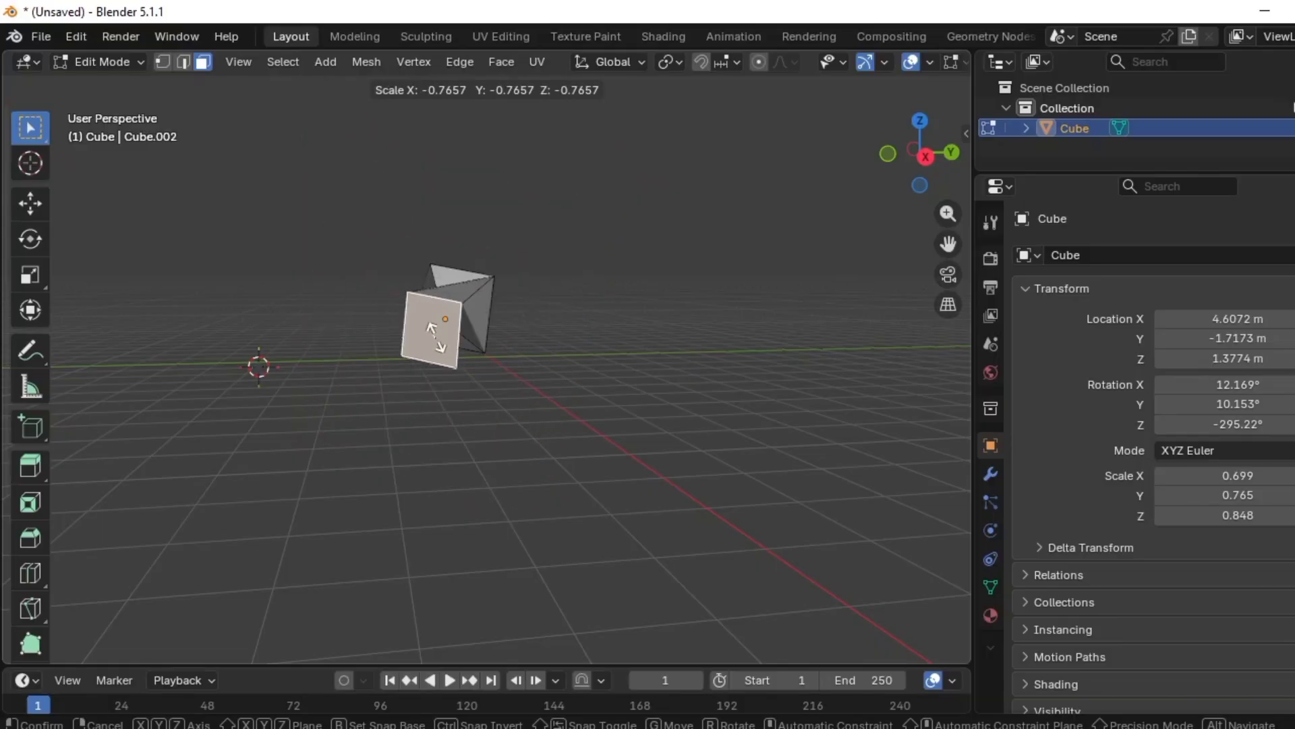
pyautogui.click(435, 334)
pyautogui.hotkey('ctrl', 'z')
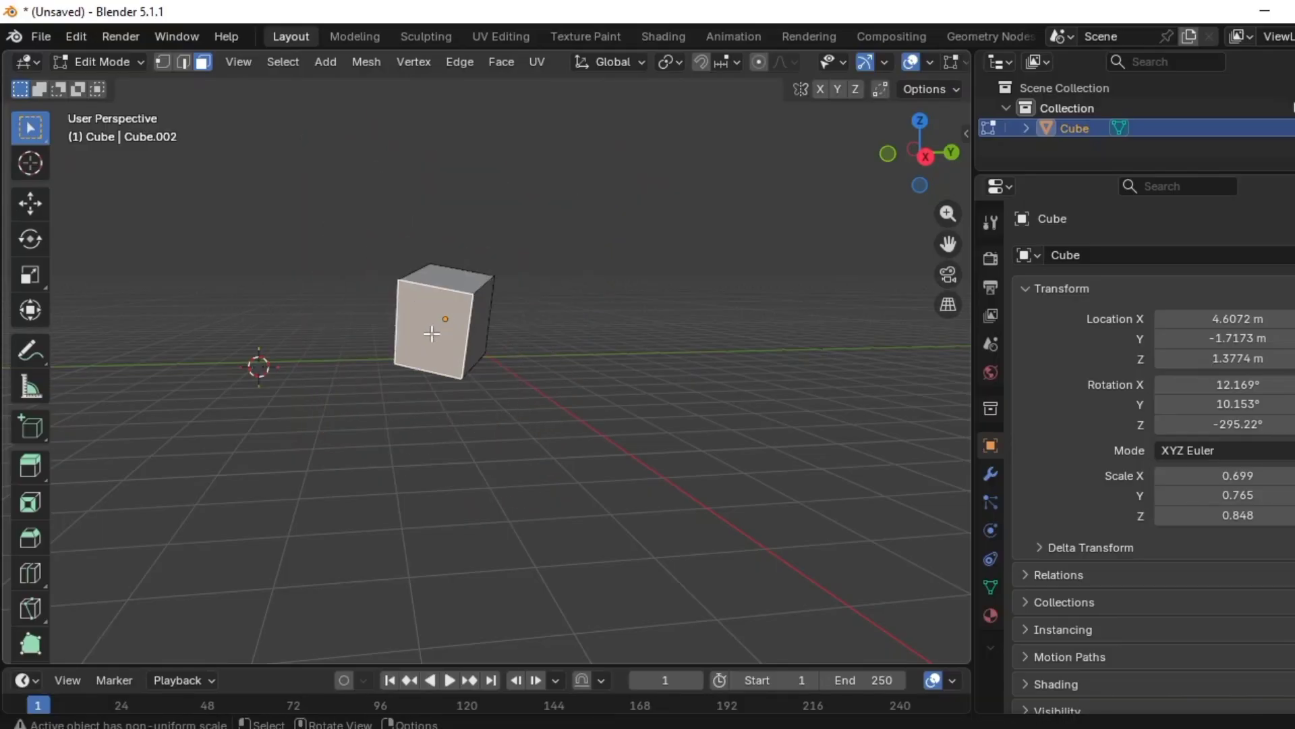
# Select only the cube's front face and extrude it outward along its normal with the Extrude Region tool
pyautogui.press('a')
pyautogui.scroll(3, 84, 358)
pyautogui.click(30, 466)
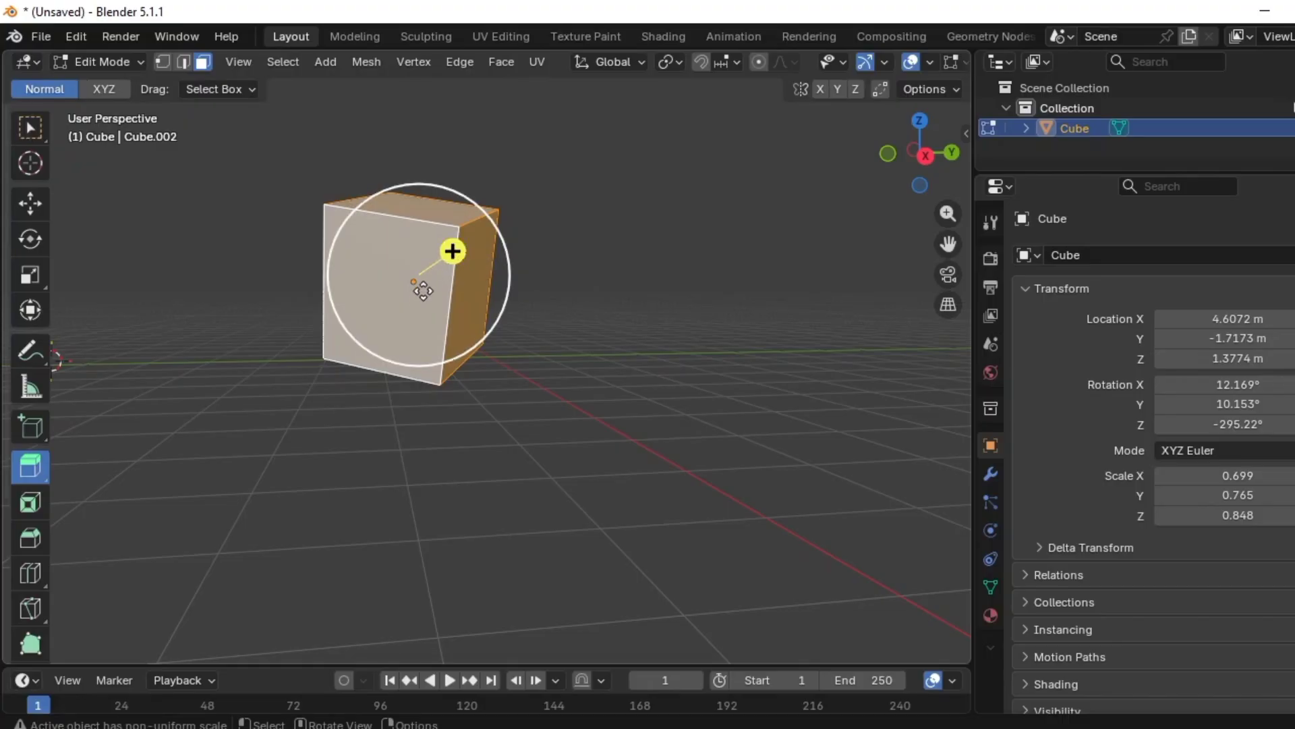
pyautogui.moveTo(454, 250); pyautogui.dragTo(454, 251)
pyautogui.click(456, 251)
pyautogui.click(427, 273)
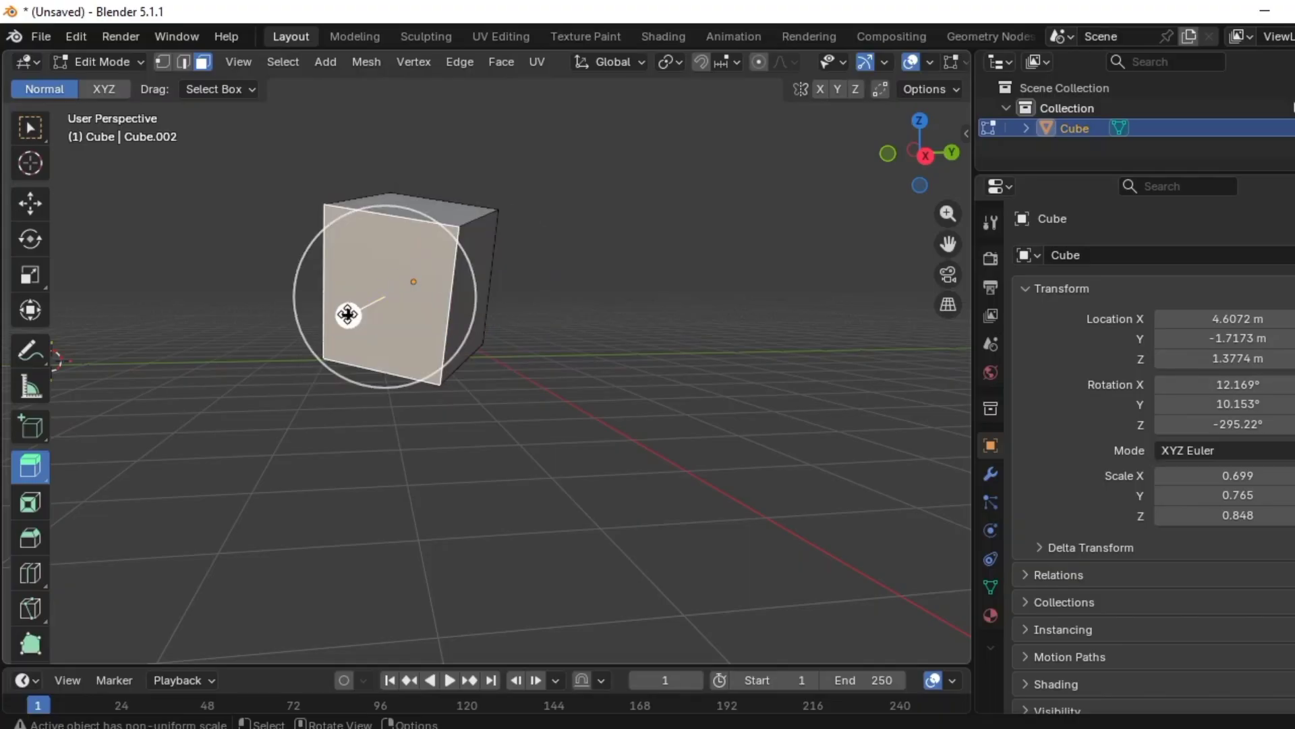
pyautogui.moveTo(348, 314); pyautogui.dragTo(301, 338)
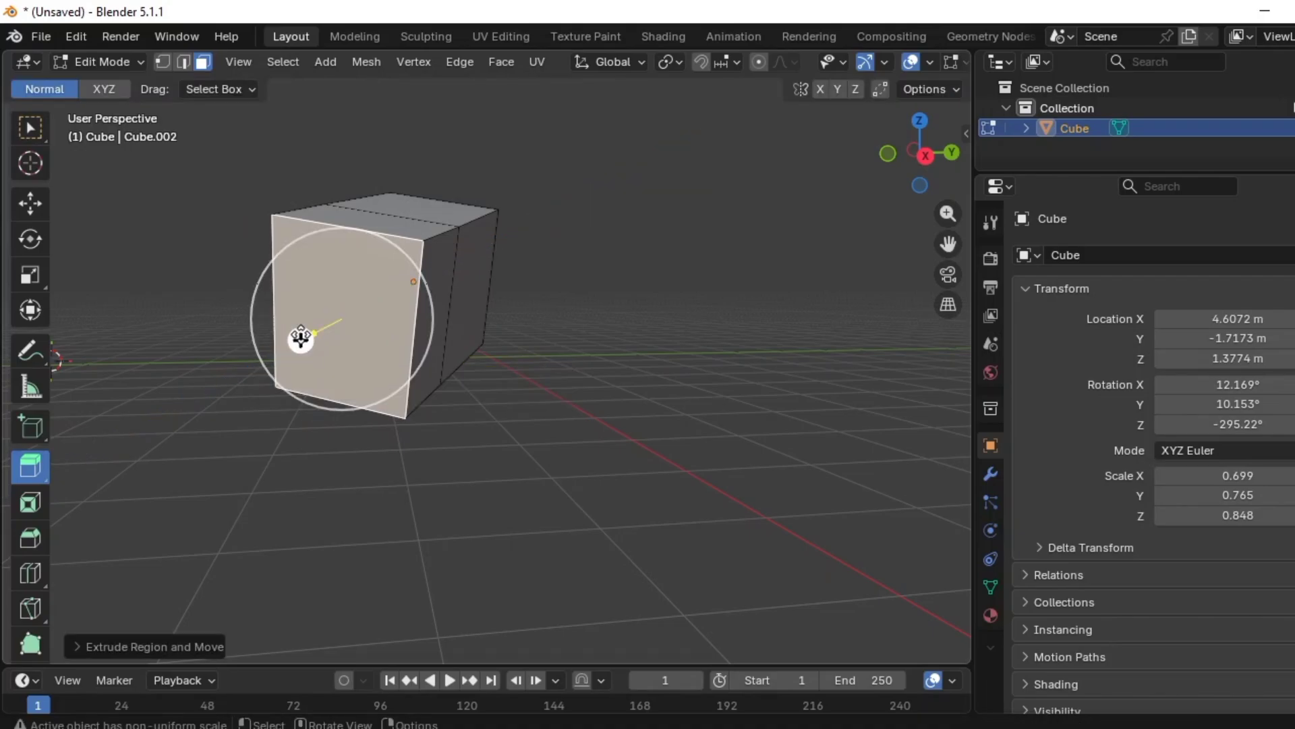
# Inset the extruded front face several times to form nested concentric faces around a small central face
pyautogui.click(34, 502)
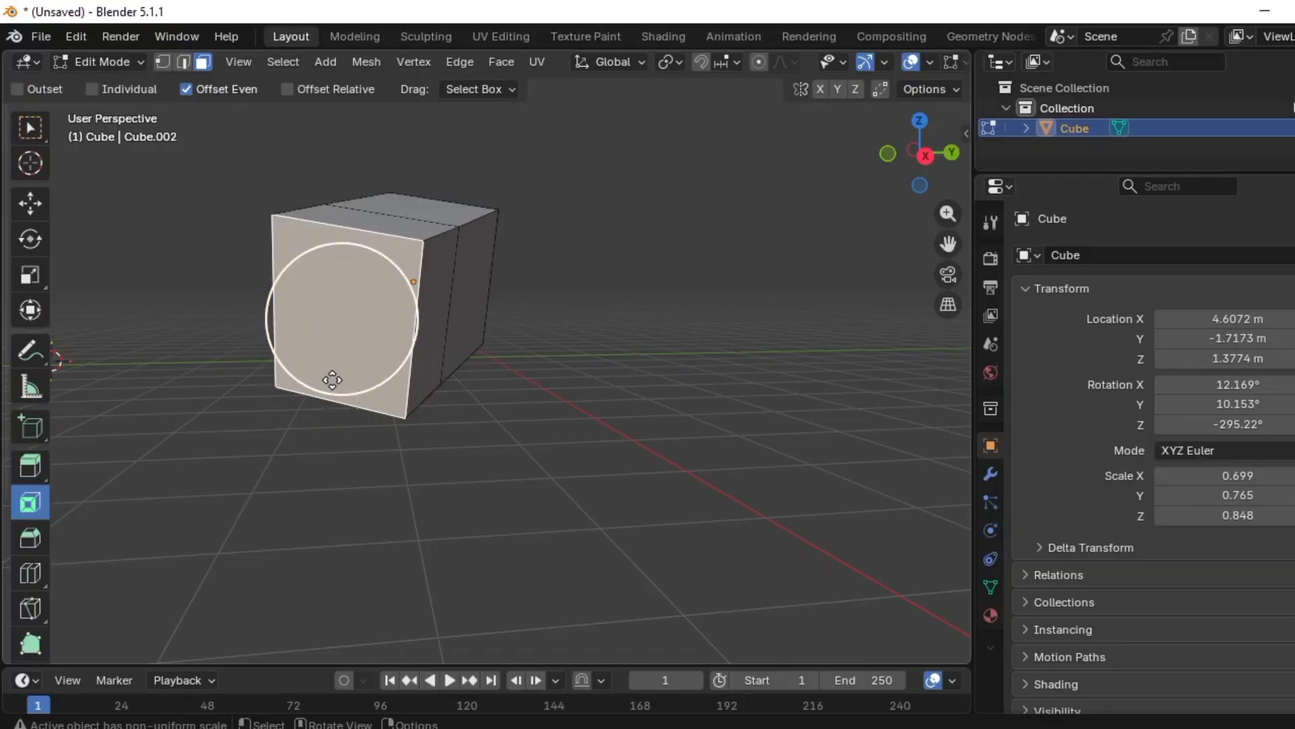
pyautogui.moveTo(344, 390); pyautogui.dragTo(356, 371)
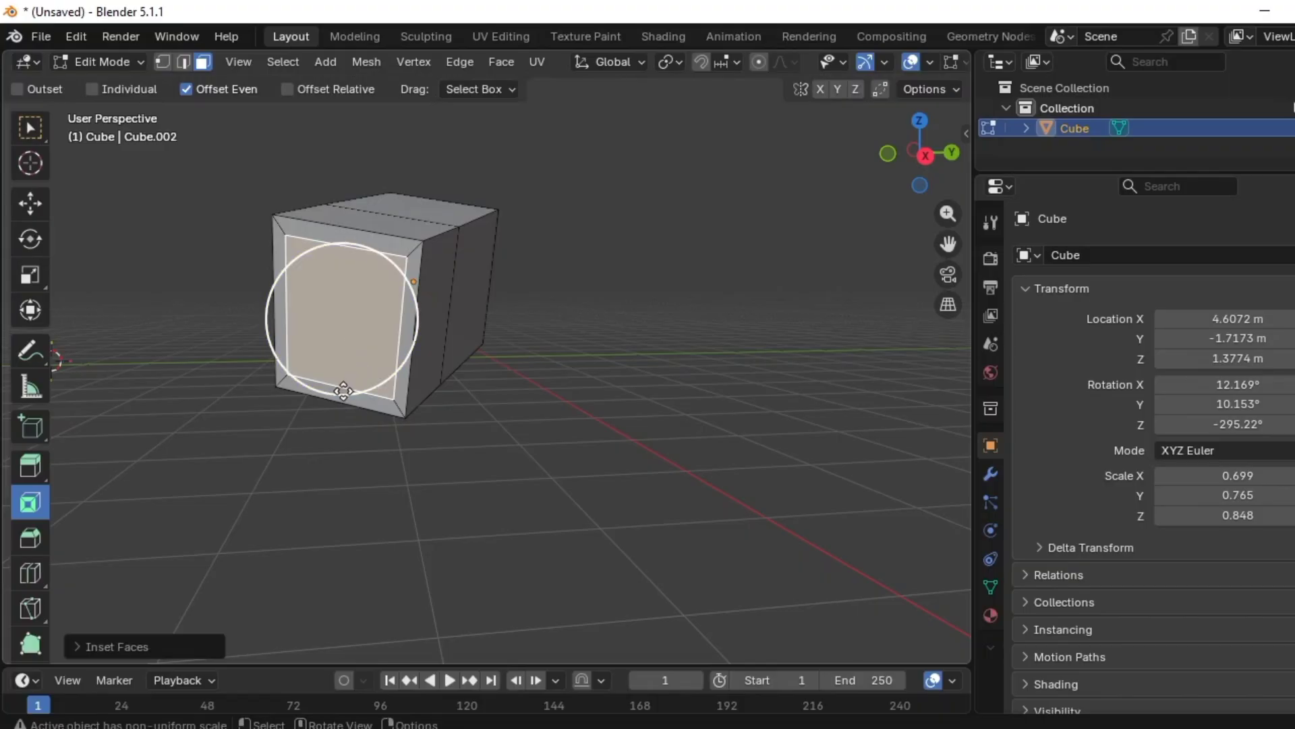
pyautogui.moveTo(343, 390)
pyautogui.mouseDown()
pyautogui.moveTo(356, 351)
pyautogui.moveTo(332, 398)
pyautogui.mouseUp()
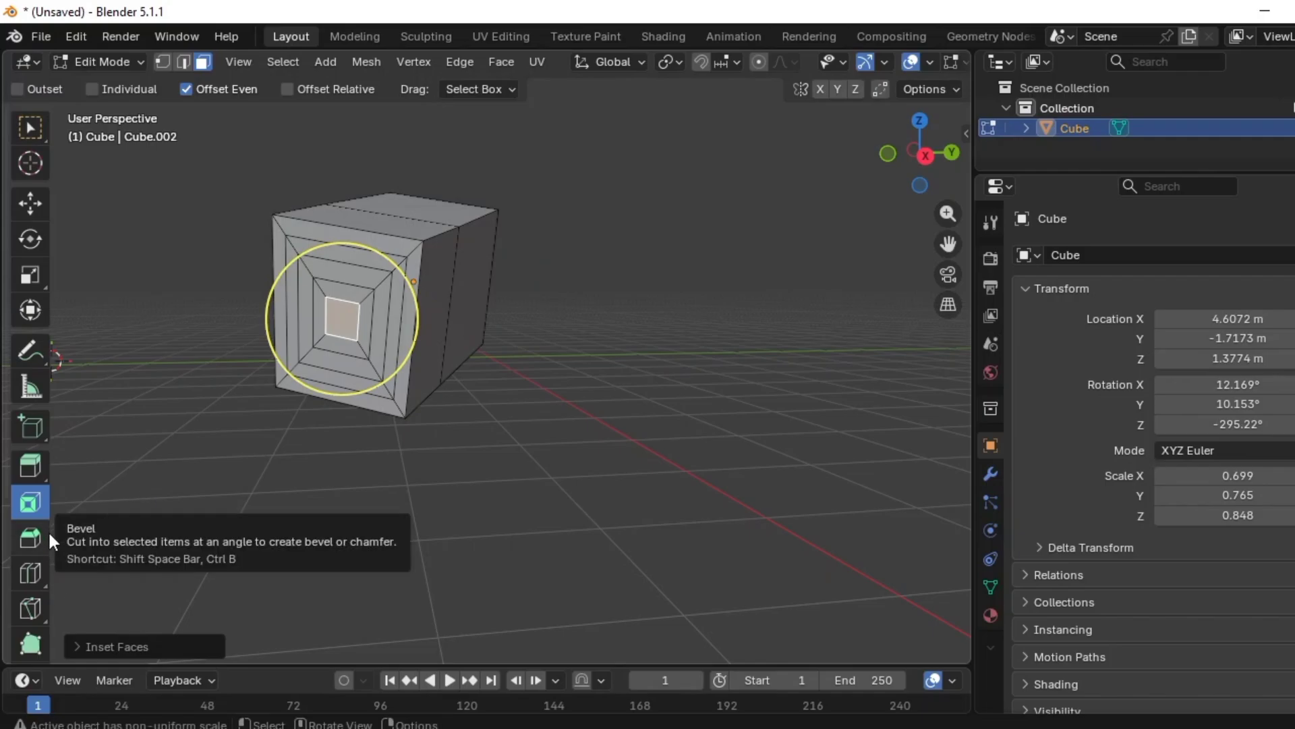
# Activate the Bevel tool and try loop-selecting the inset faces in face select mode, clearing the selection each time
pyautogui.click(30, 538)
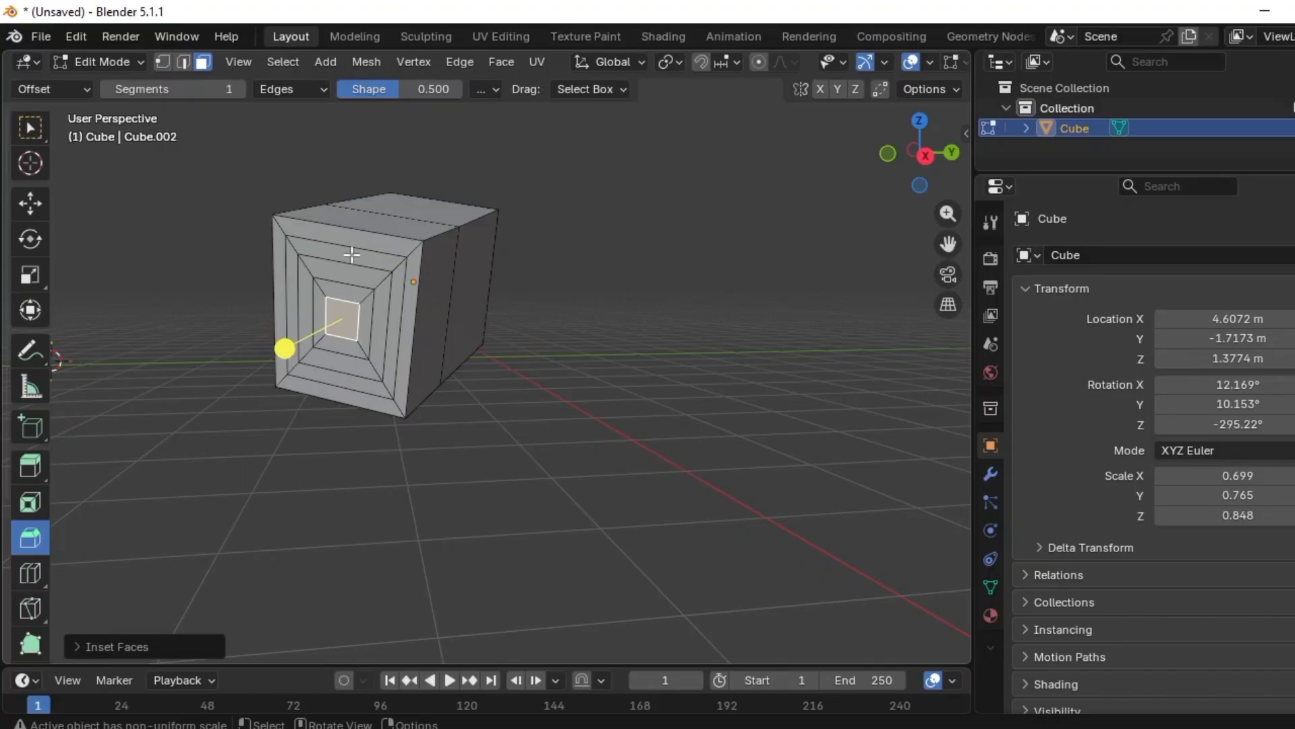
pyautogui.keyDown('alt'); pyautogui.click(339, 300); pyautogui.keyUp('alt')
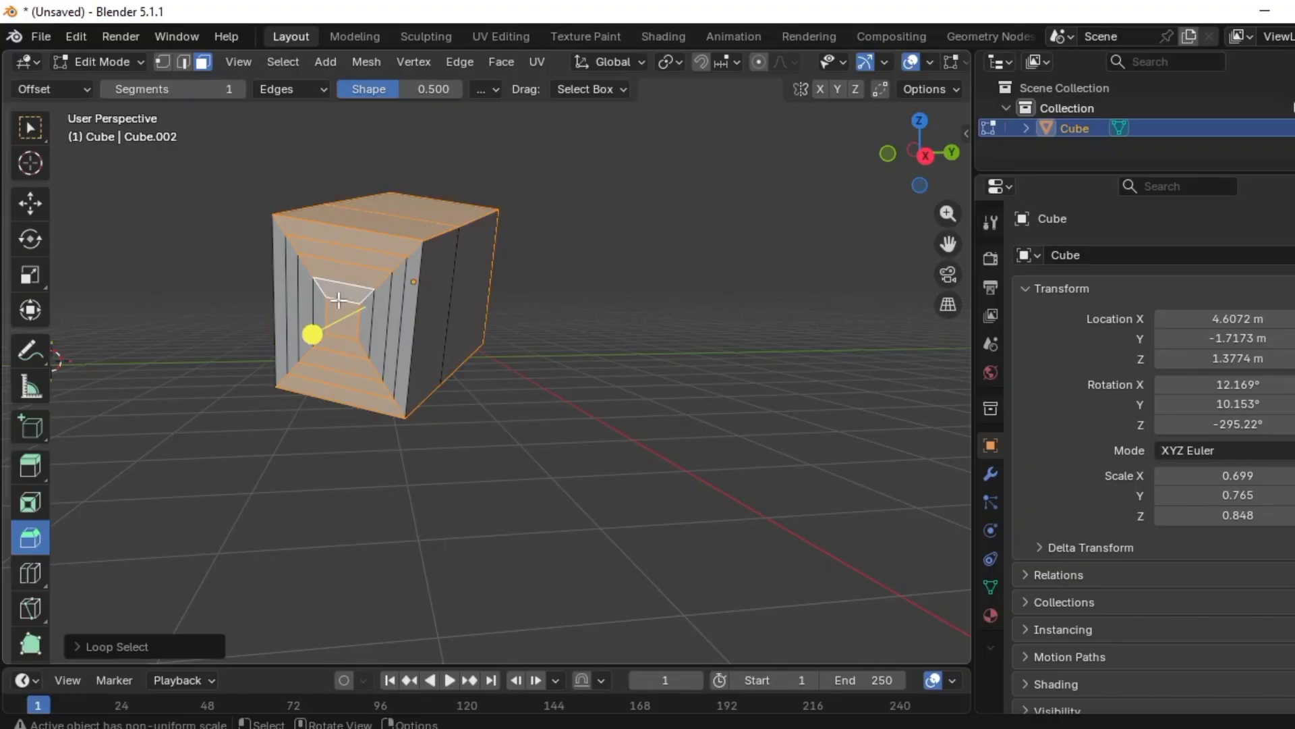
pyautogui.click(335, 448)
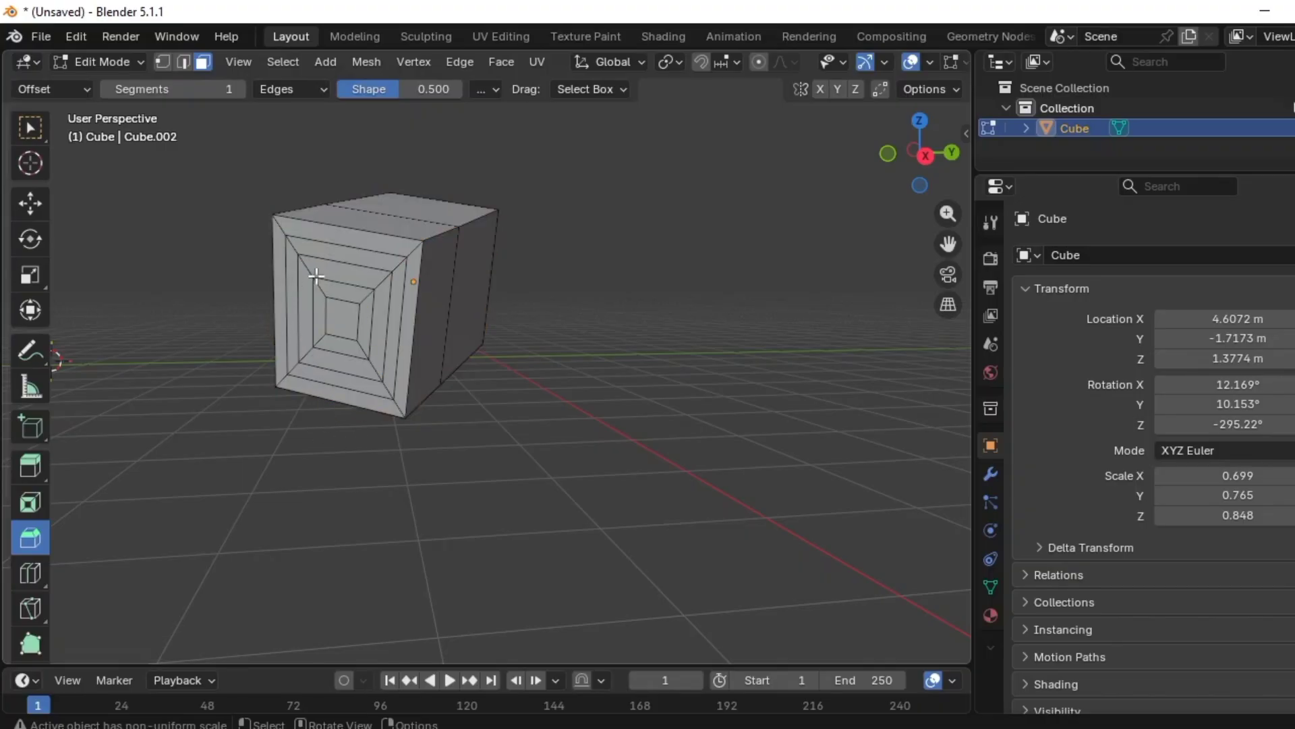
pyautogui.keyDown('alt'); pyautogui.click(340, 227); pyautogui.keyUp('alt')
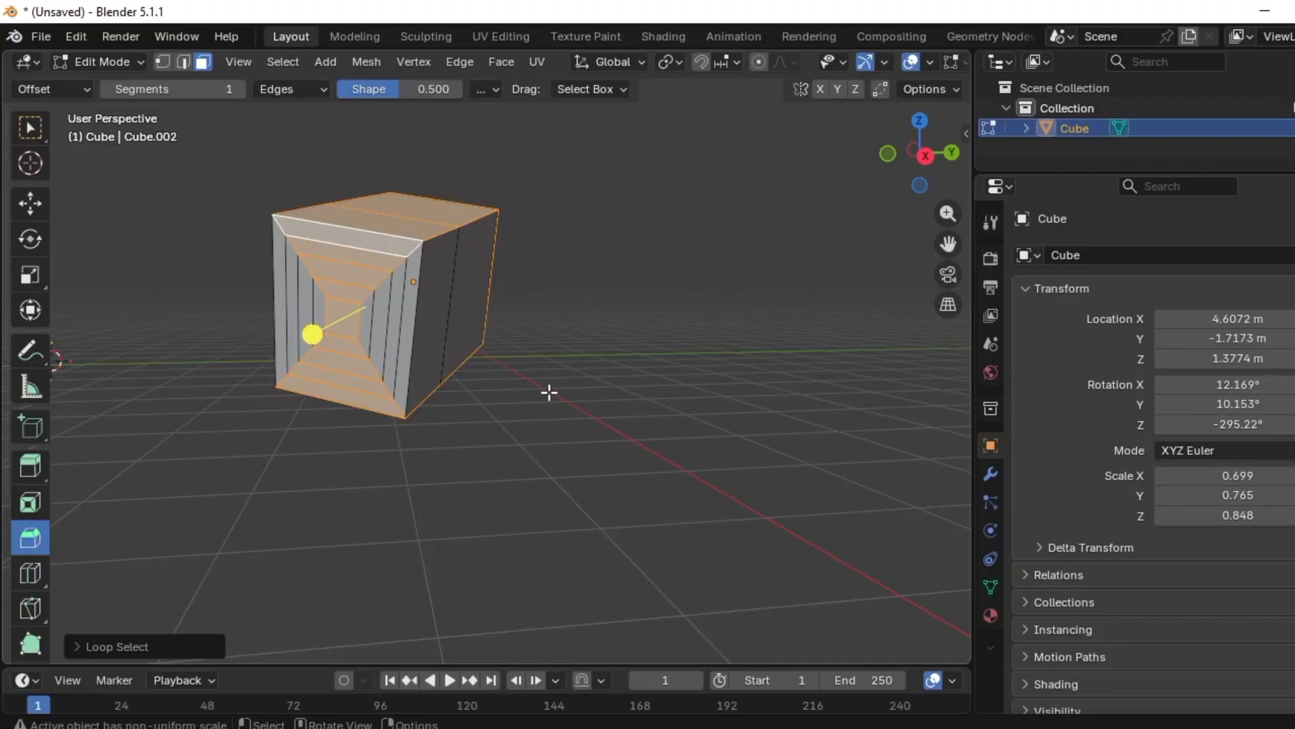
pyautogui.click(549, 392)
# Select the block's upper front edge in edge select mode and bevel it with one segment and profile shape 0.5
pyautogui.click(182, 62)
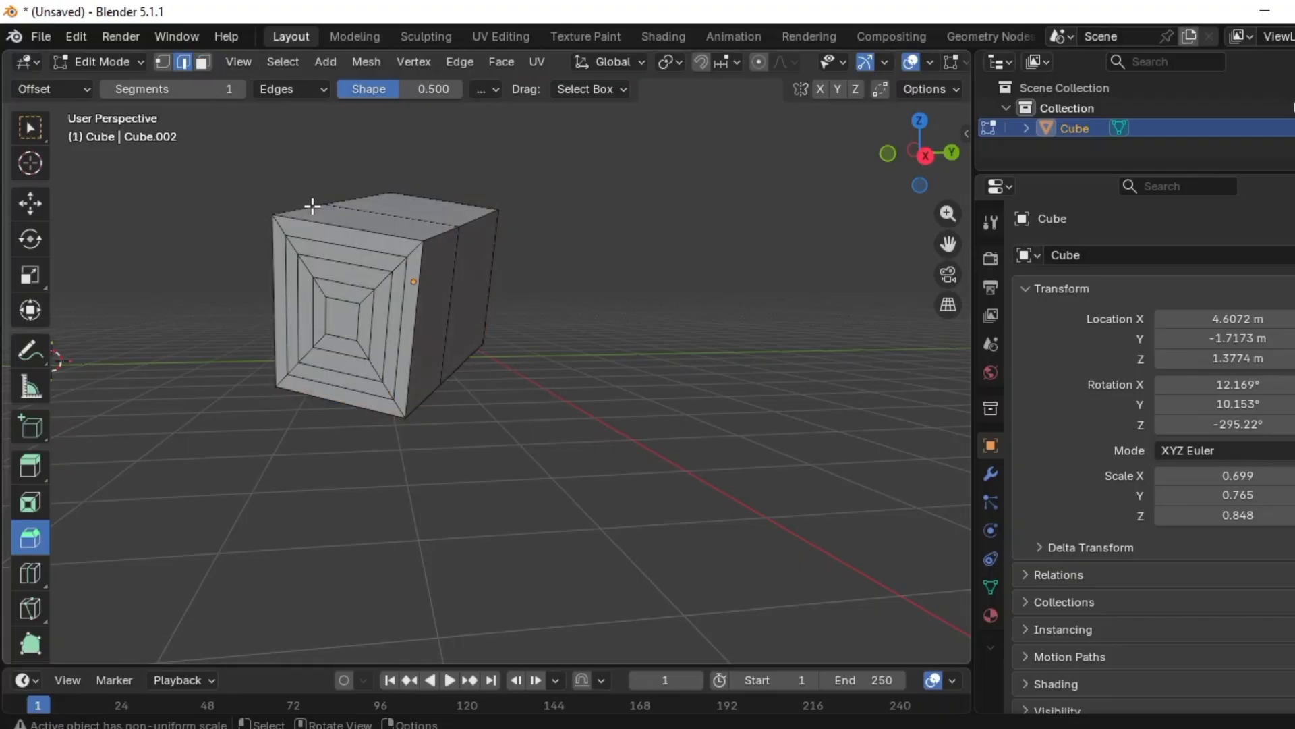
pyautogui.keyDown('alt'); pyautogui.click(329, 225); pyautogui.keyUp('alt')
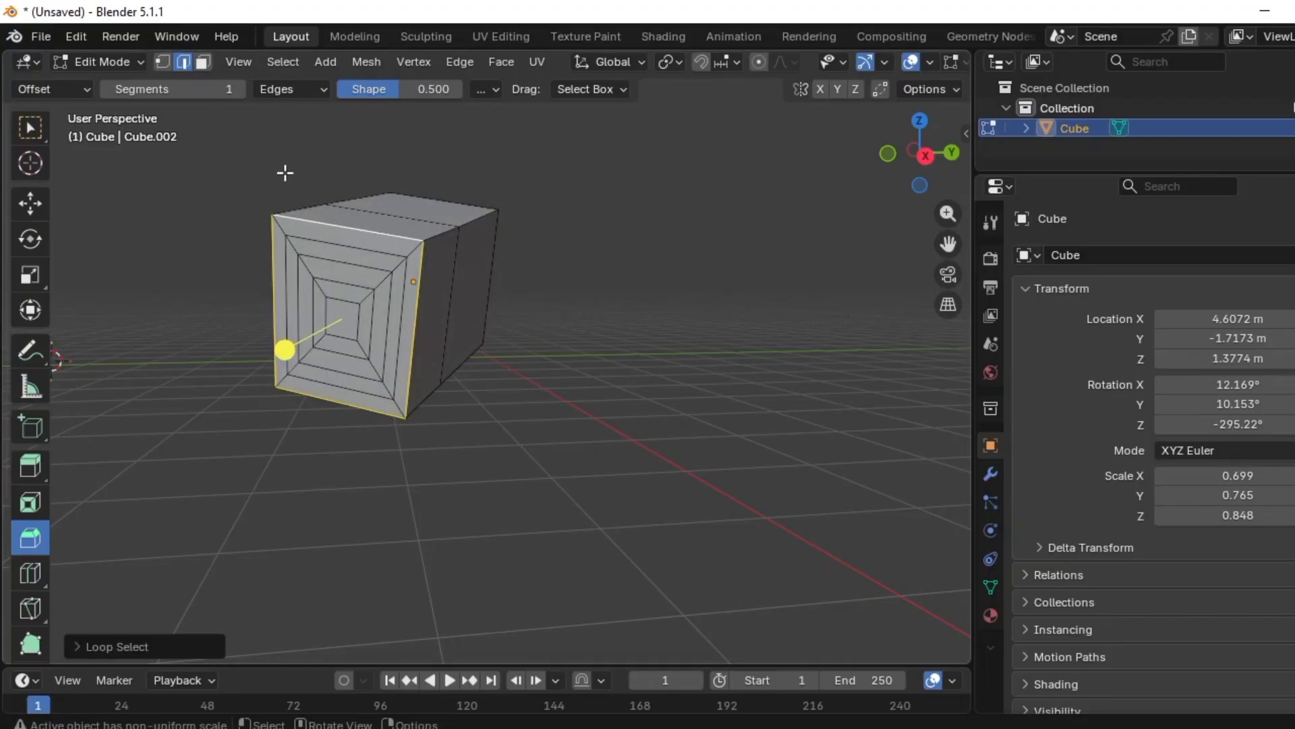
pyautogui.click(285, 205)
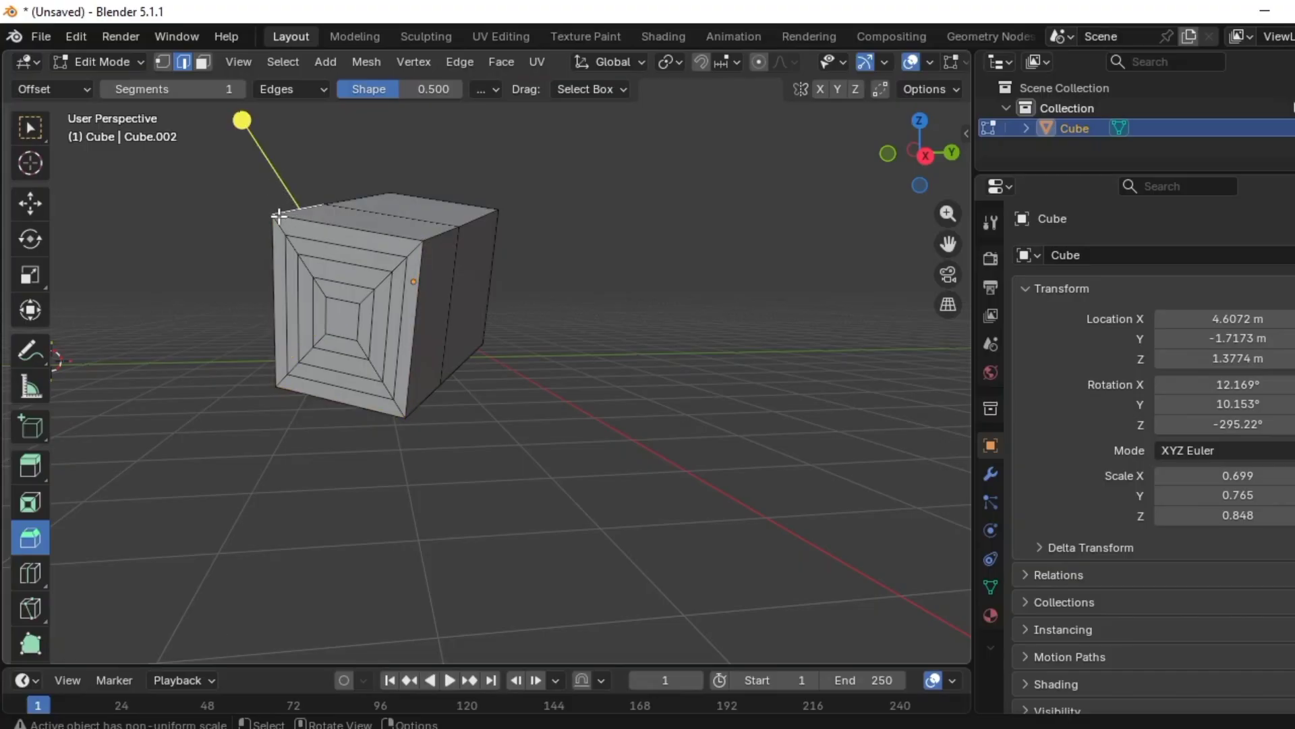
pyautogui.click(276, 220)
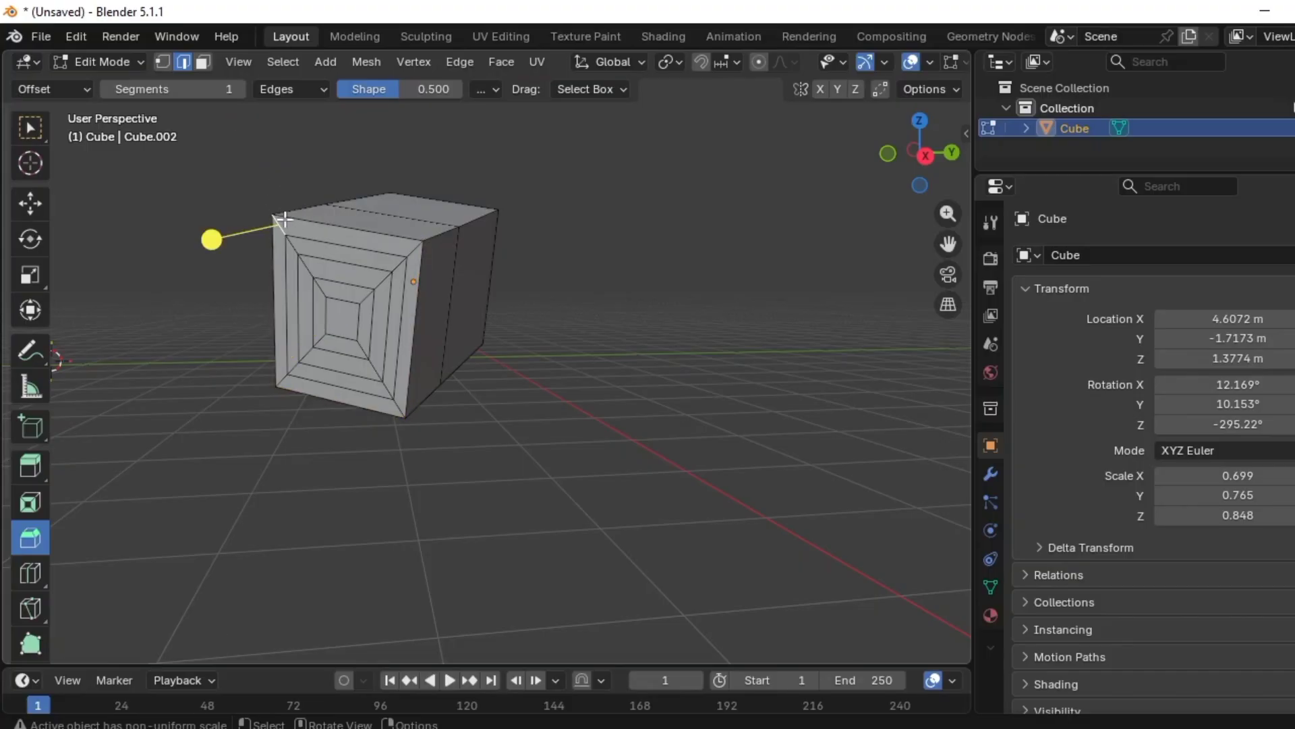
pyautogui.click(285, 221)
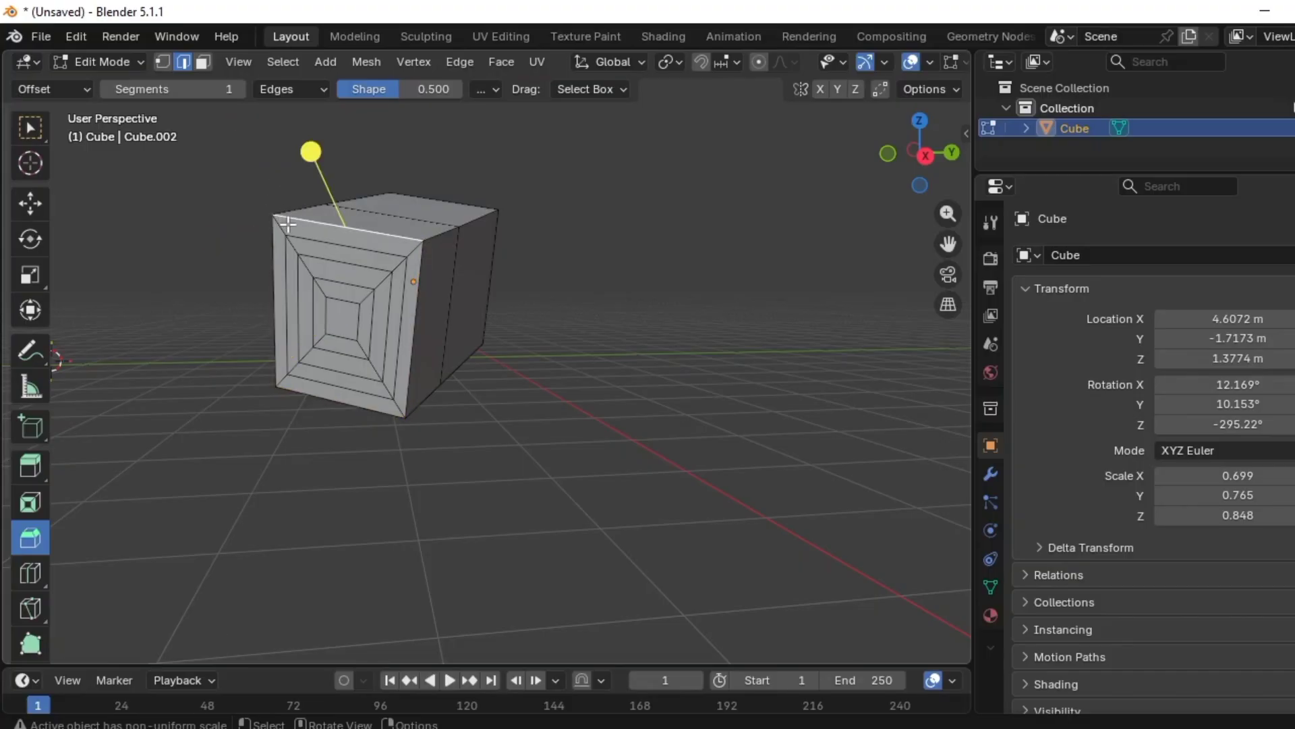
pyautogui.hotkey('ctrl', 'b')
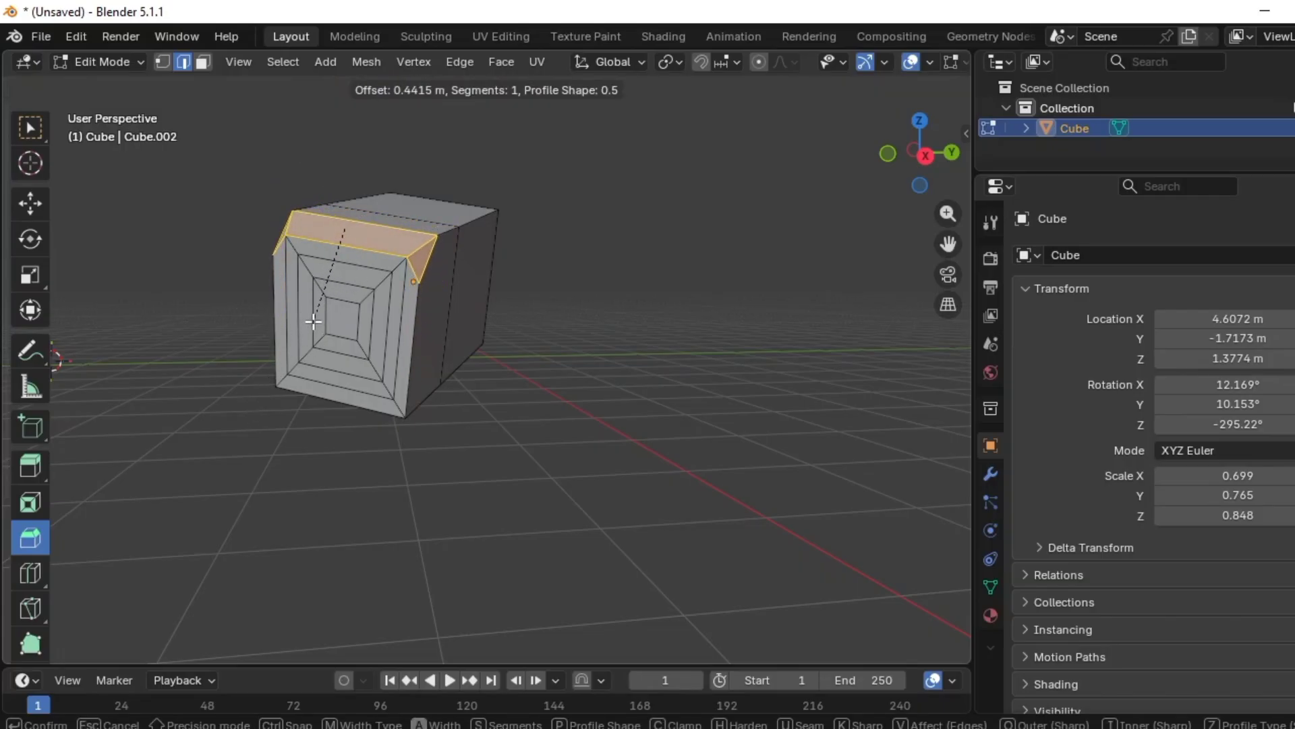
pyautogui.click(290, 358)
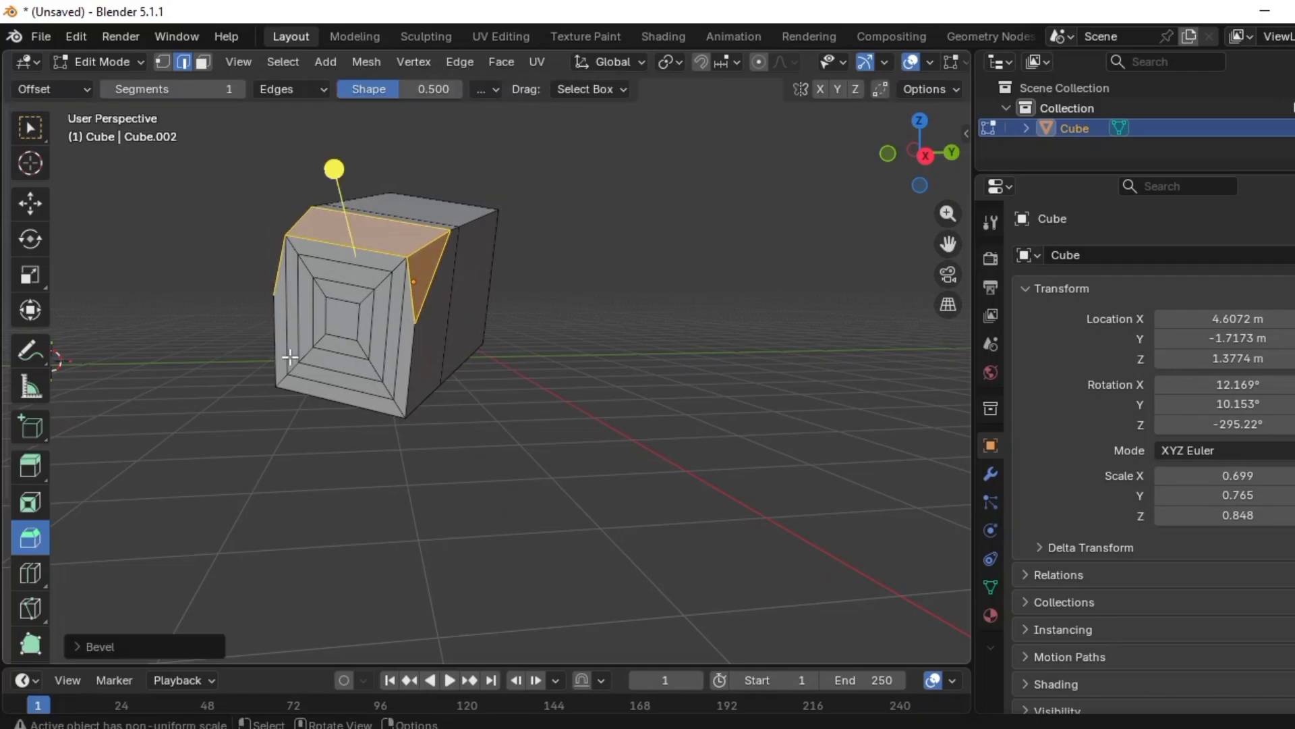
# Try a second bevel on the already beveled front edges and undo back to the single bevel
pyautogui.click(344, 164)
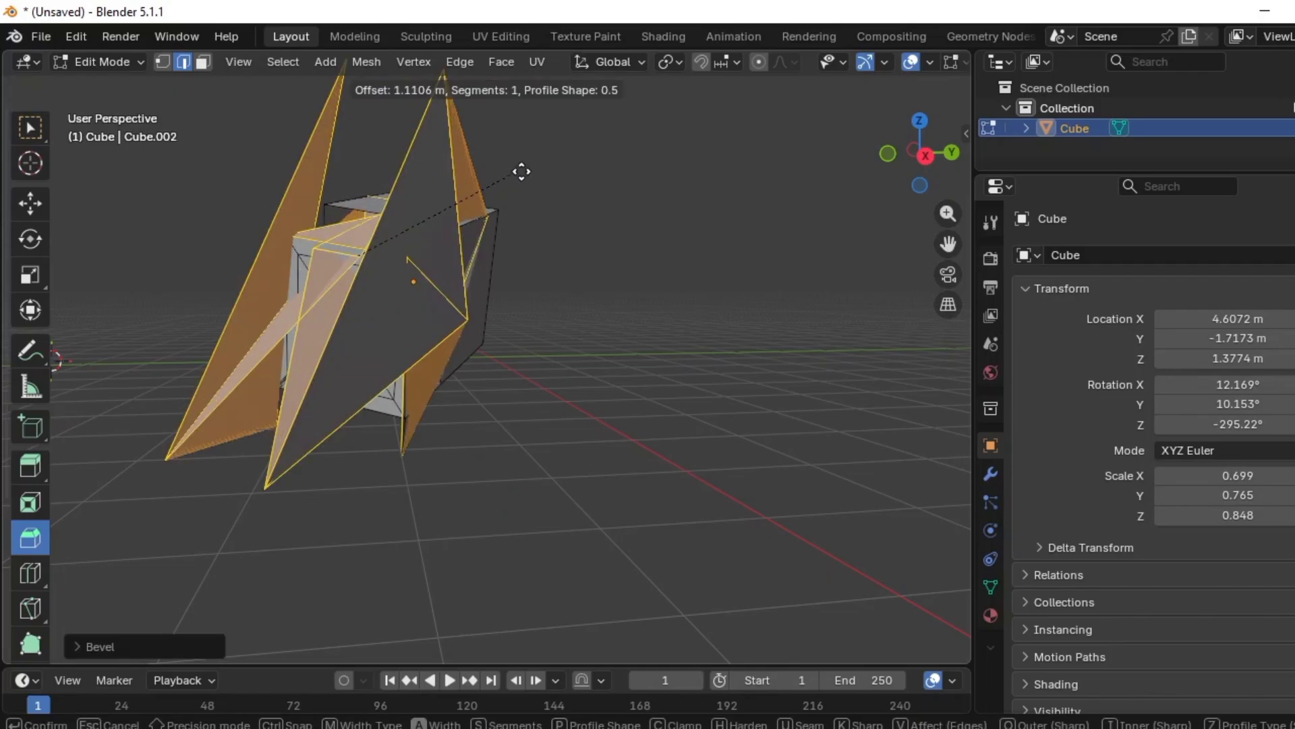
pyautogui.click(390, 240)
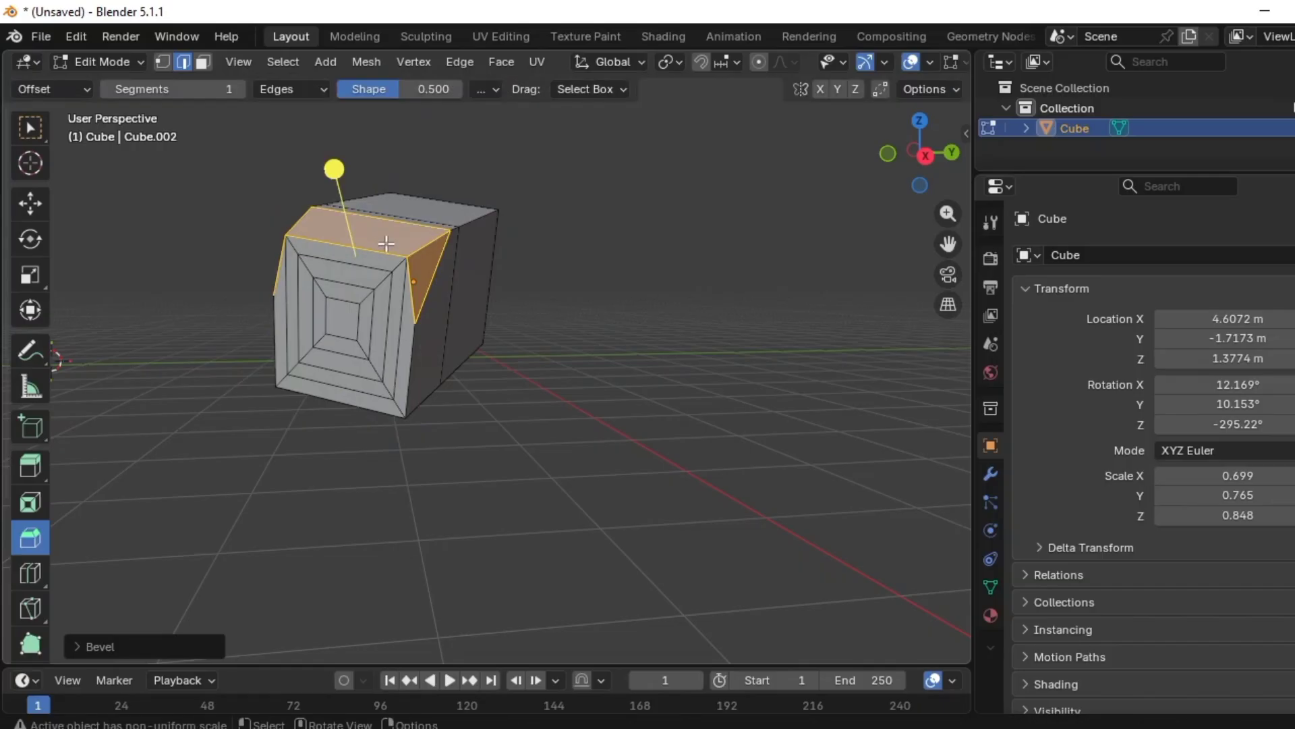
pyautogui.click(219, 351)
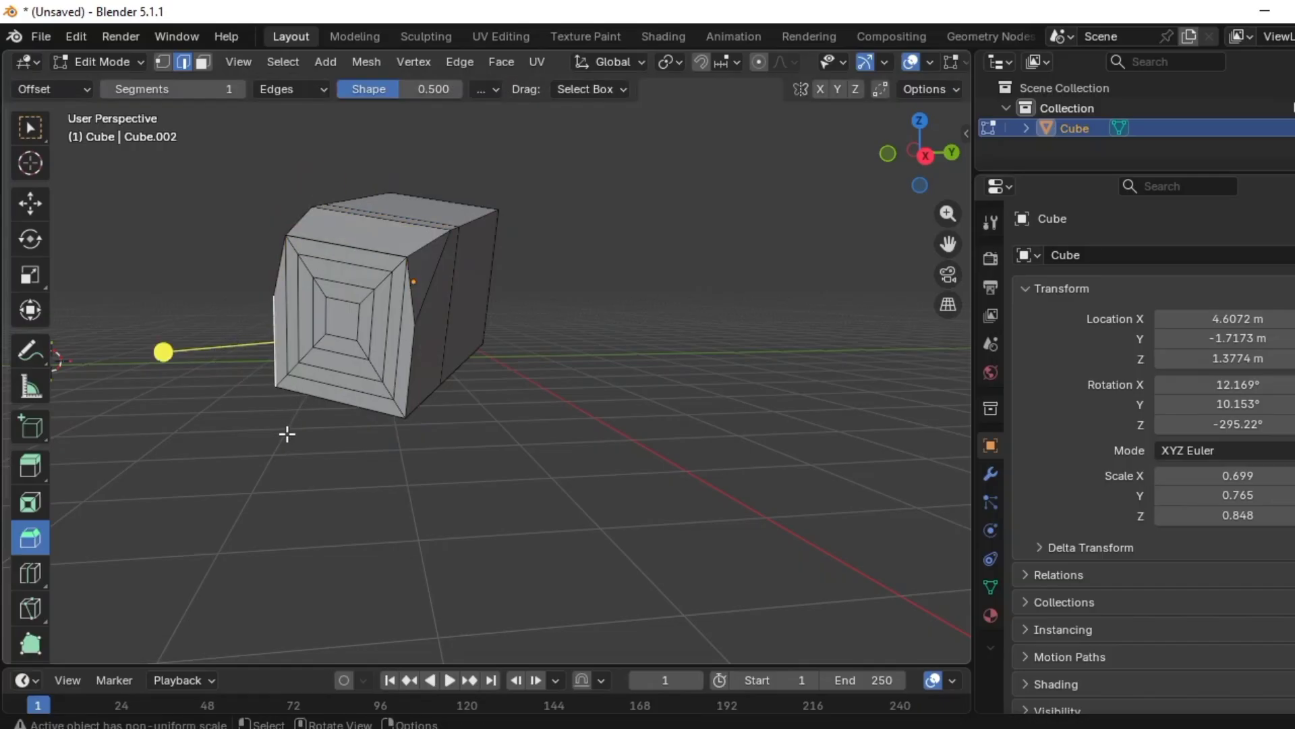
pyautogui.hotkey('ctrl', 'z')
pyautogui.hotkey('ctrl', 'z')
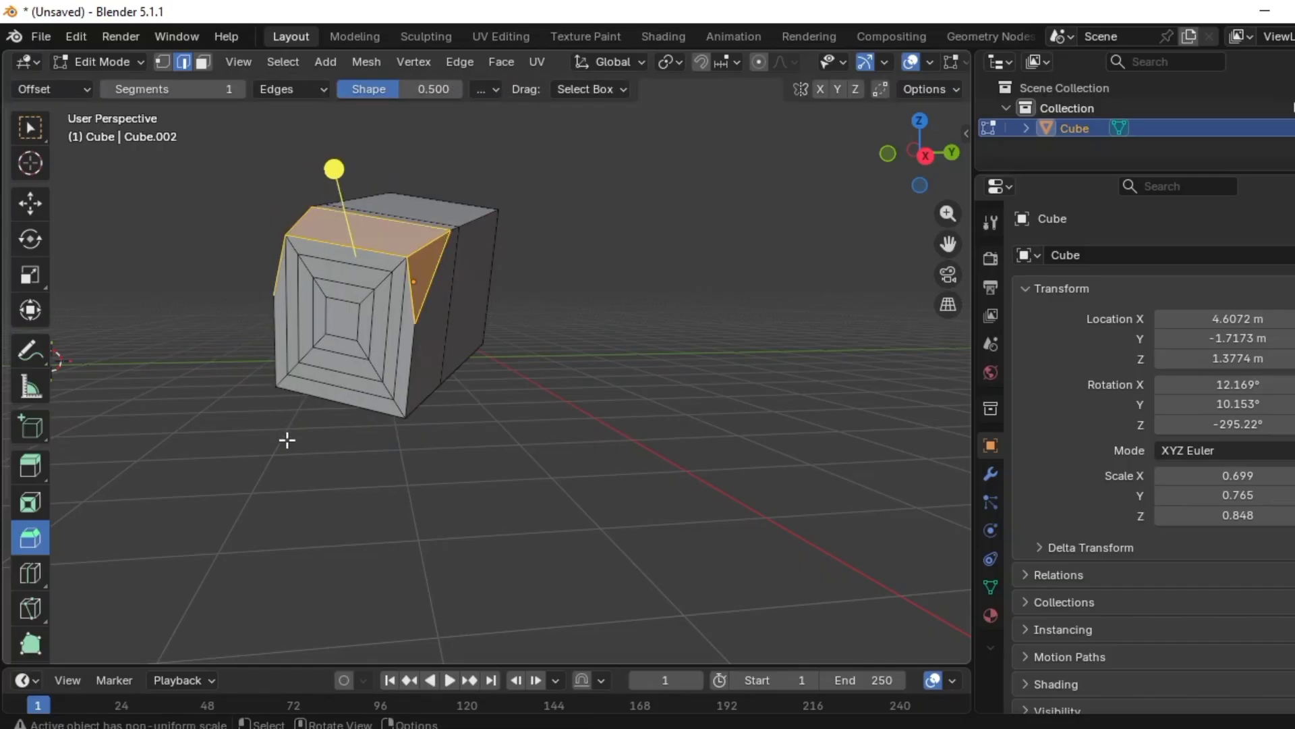
# Clear the selection and add single loop cuts with Loop Cut, vertically through the block's middle and horizontally across the front face
pyautogui.click(251, 471)
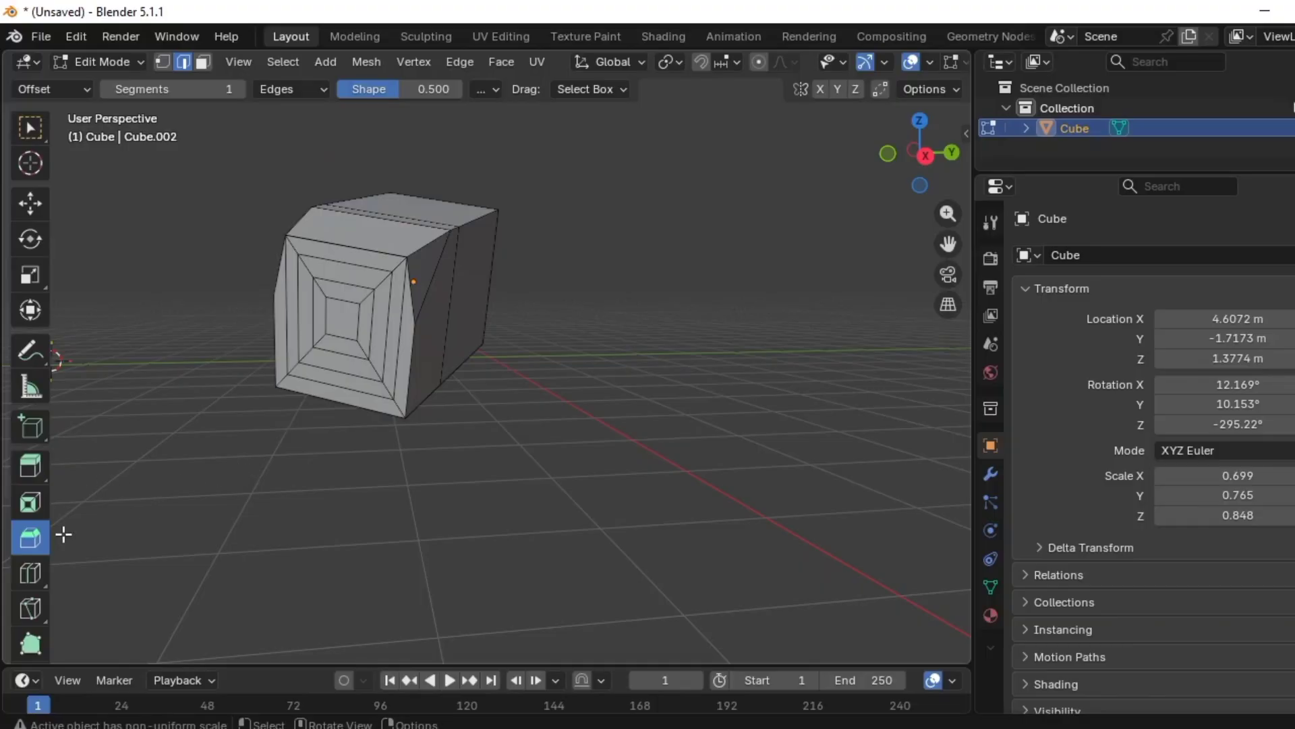
pyautogui.click(36, 578)
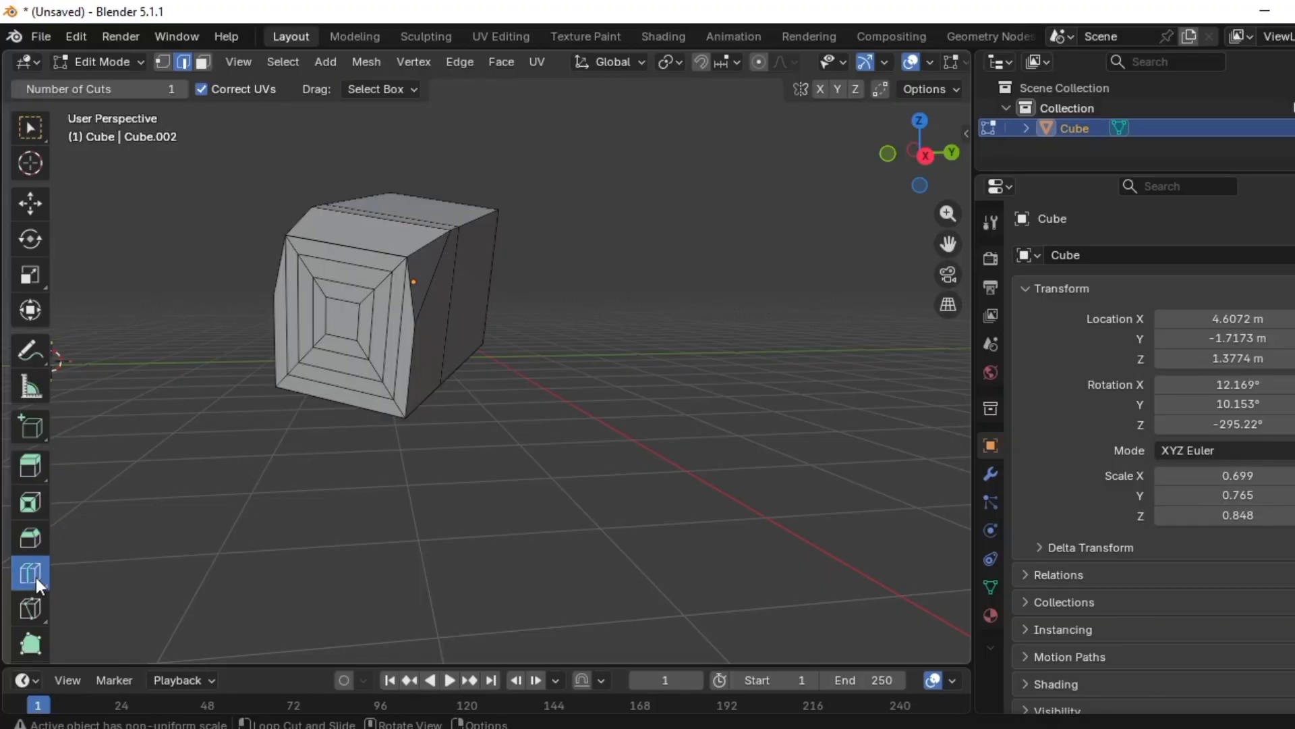
pyautogui.click(341, 350)
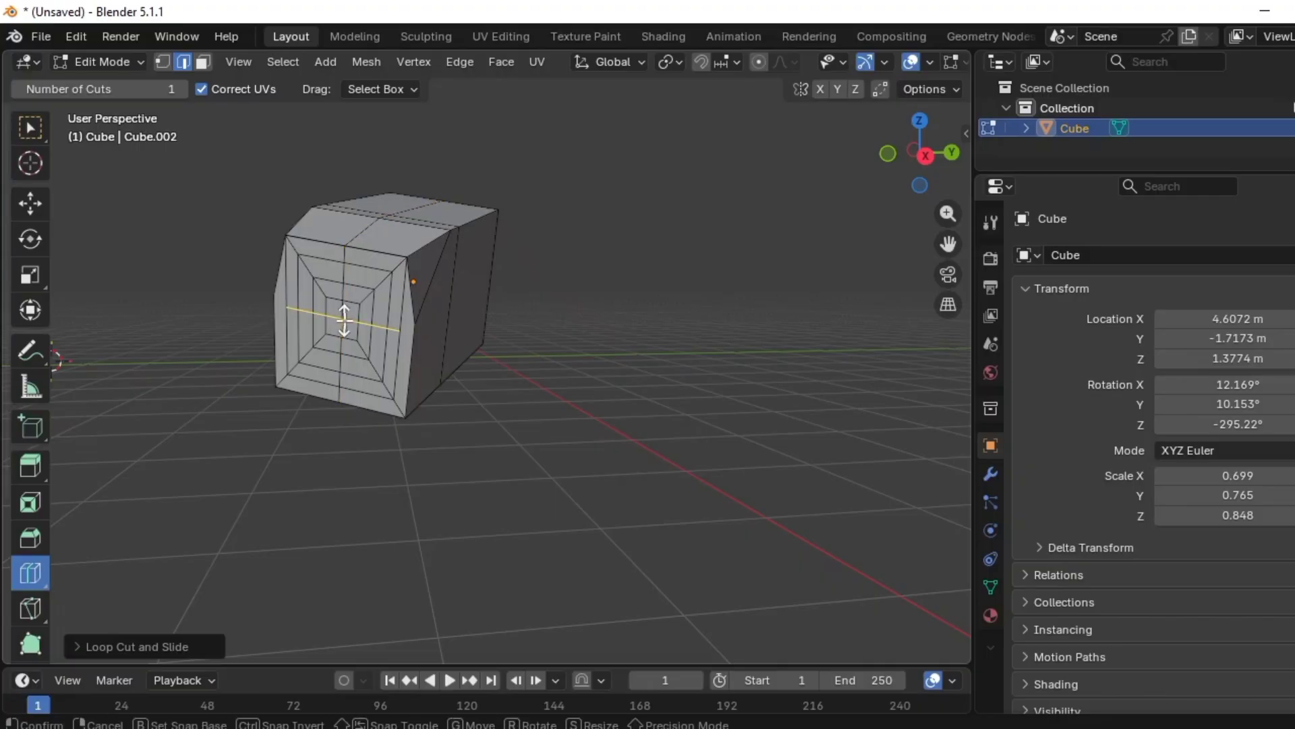
# Draw a zigzag Knife cut from the beveled upper face across the front face to its lower edge, its right-hand corners and its center
pyautogui.click(39, 612)
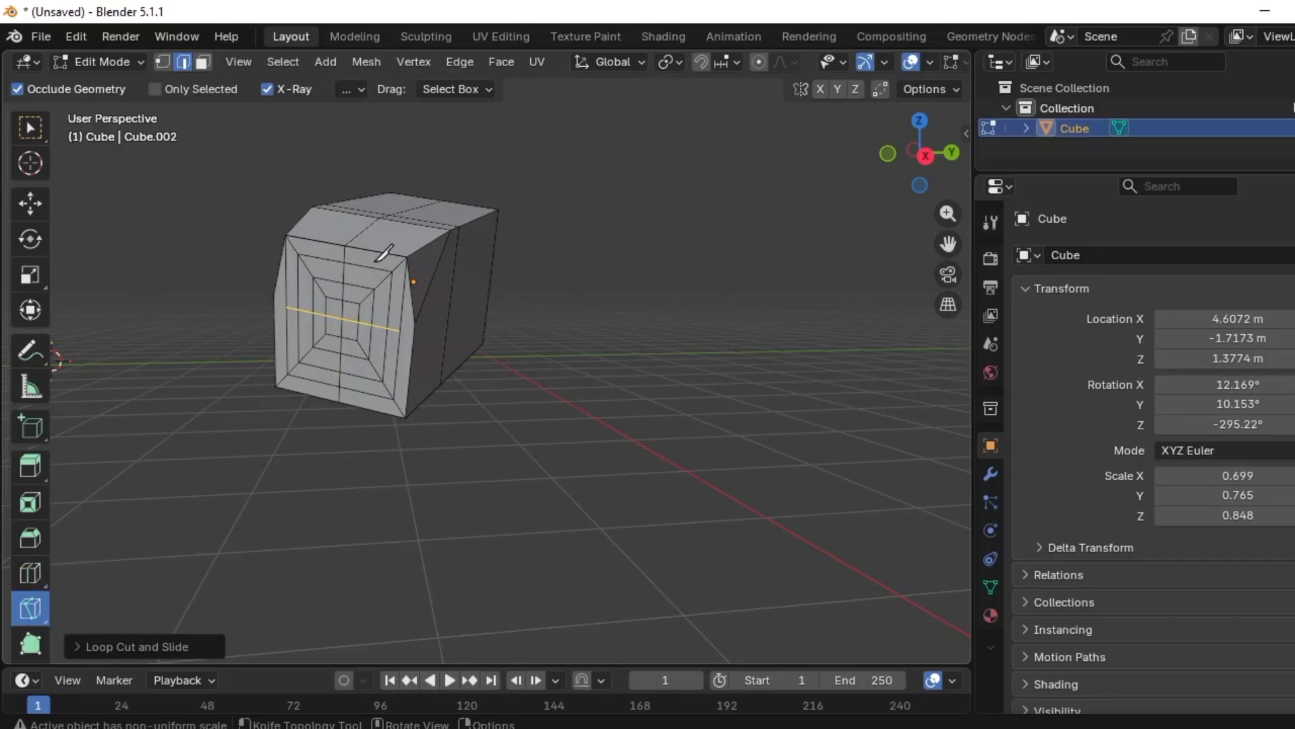
pyautogui.click(368, 224)
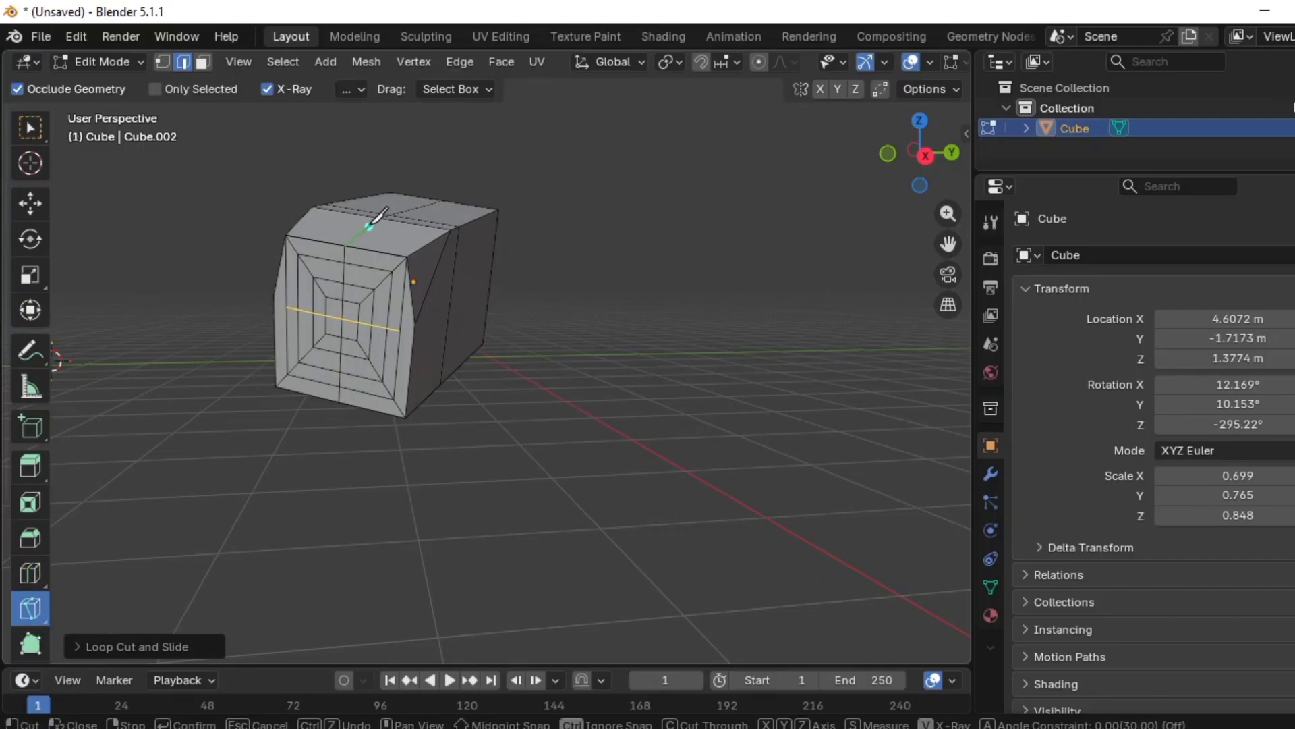
pyautogui.click(382, 327)
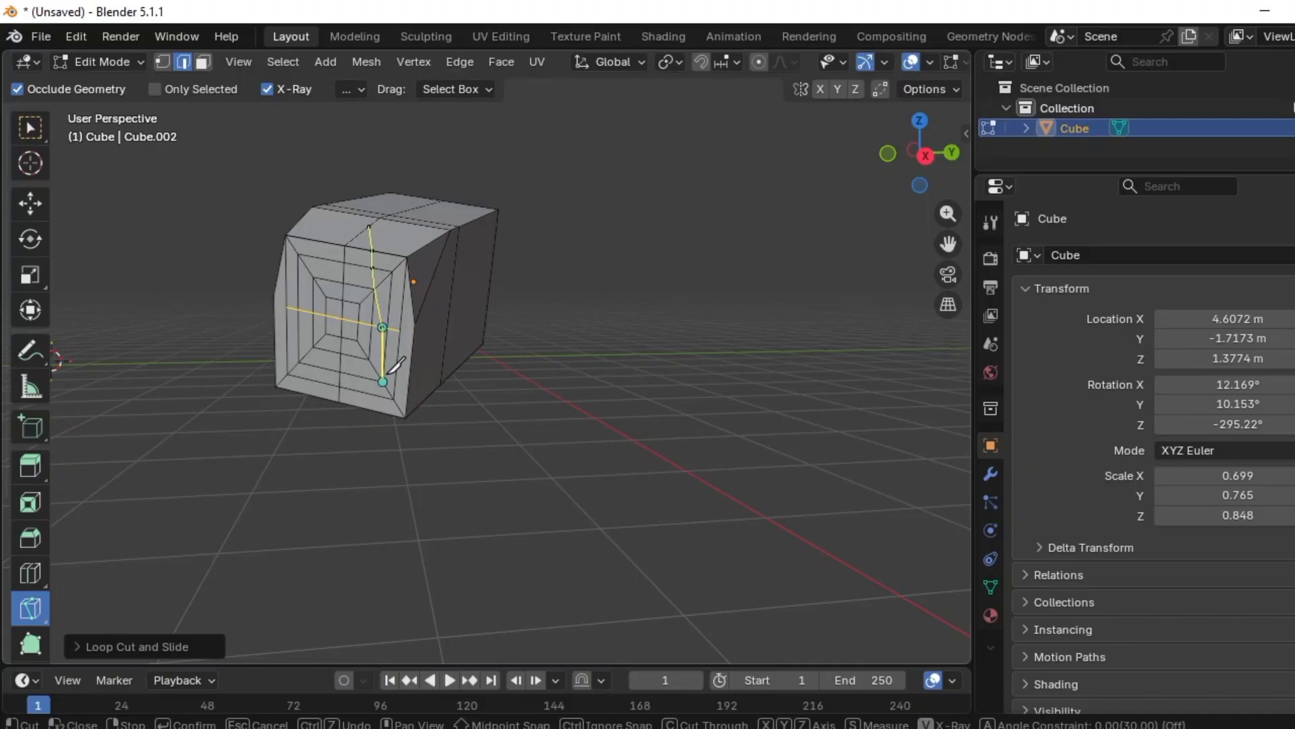
pyautogui.click(382, 411)
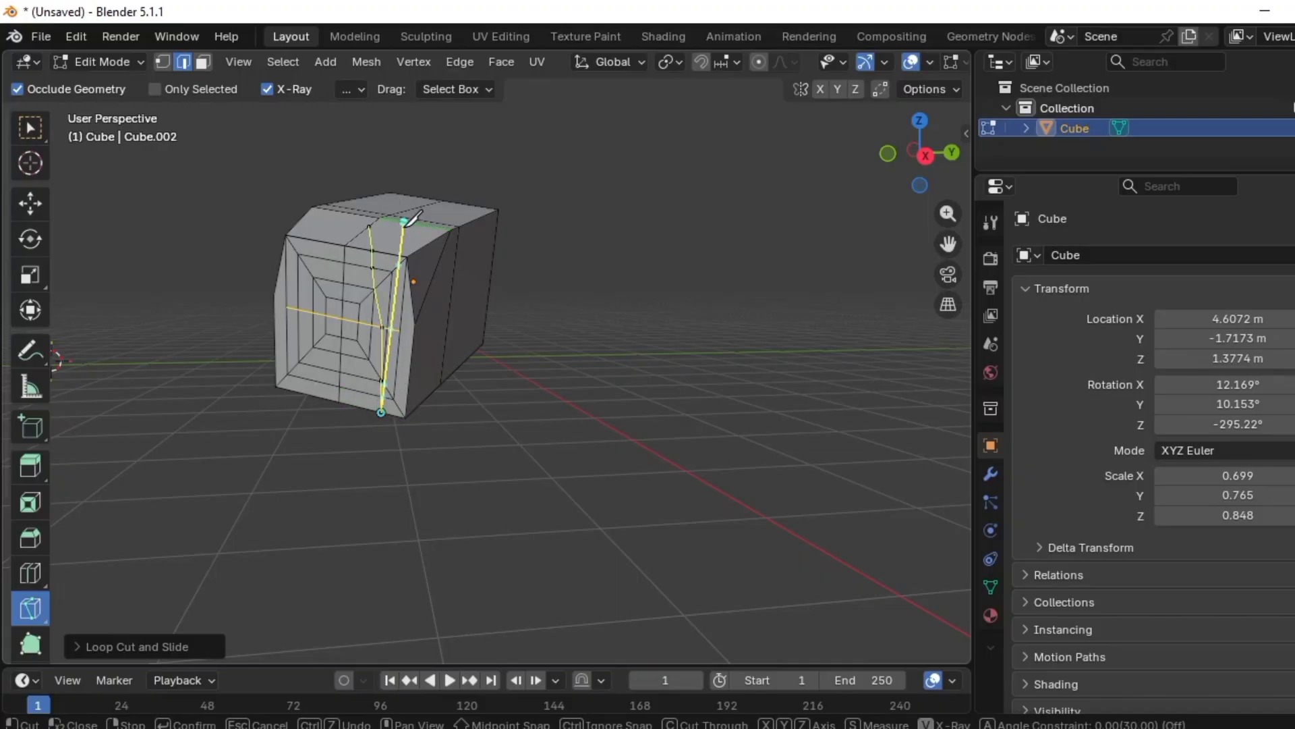
pyautogui.click(407, 256)
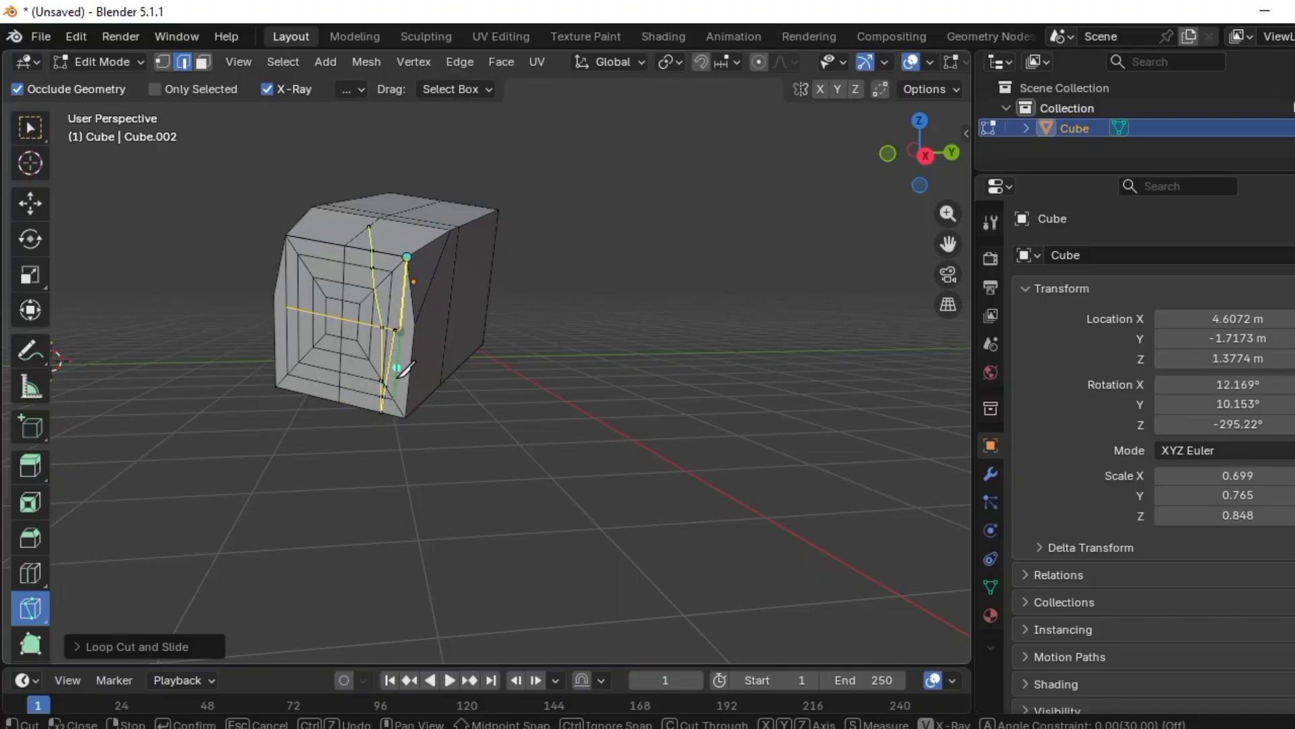
pyautogui.click(401, 410)
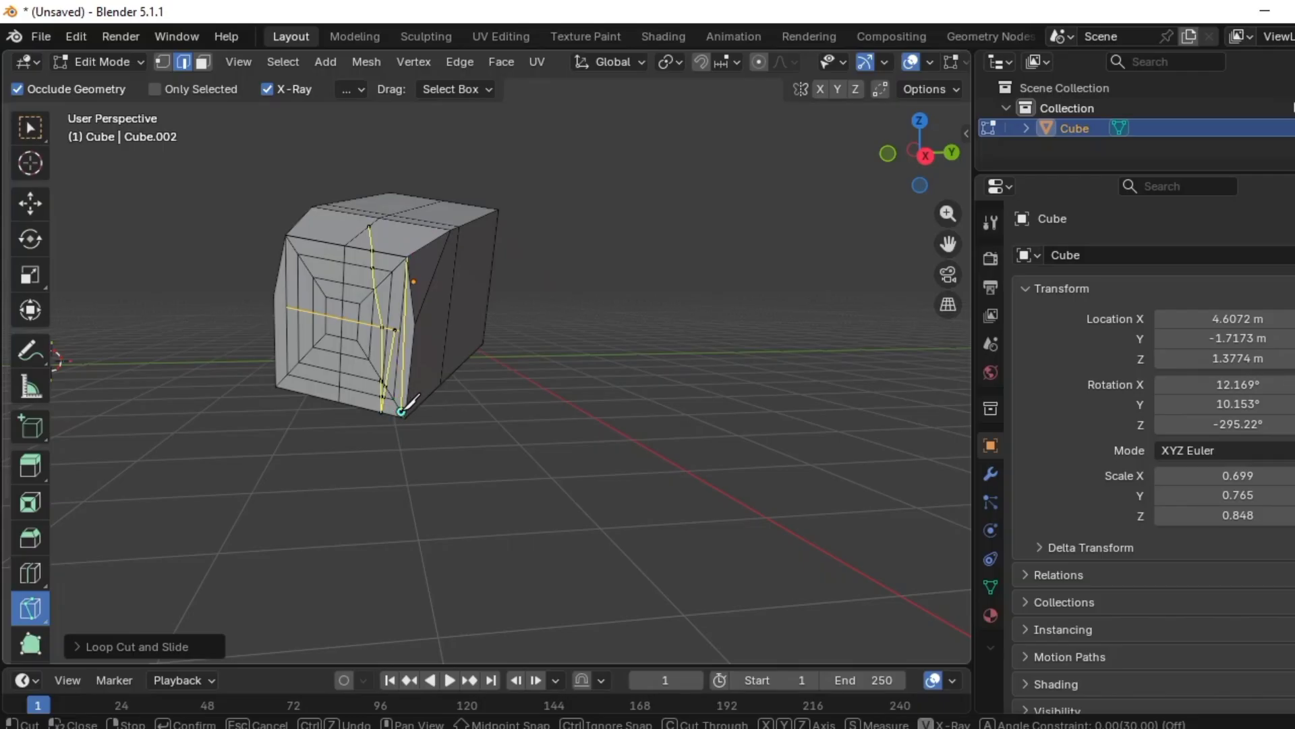
pyautogui.click(342, 319)
pyautogui.doubleClick(343, 321)
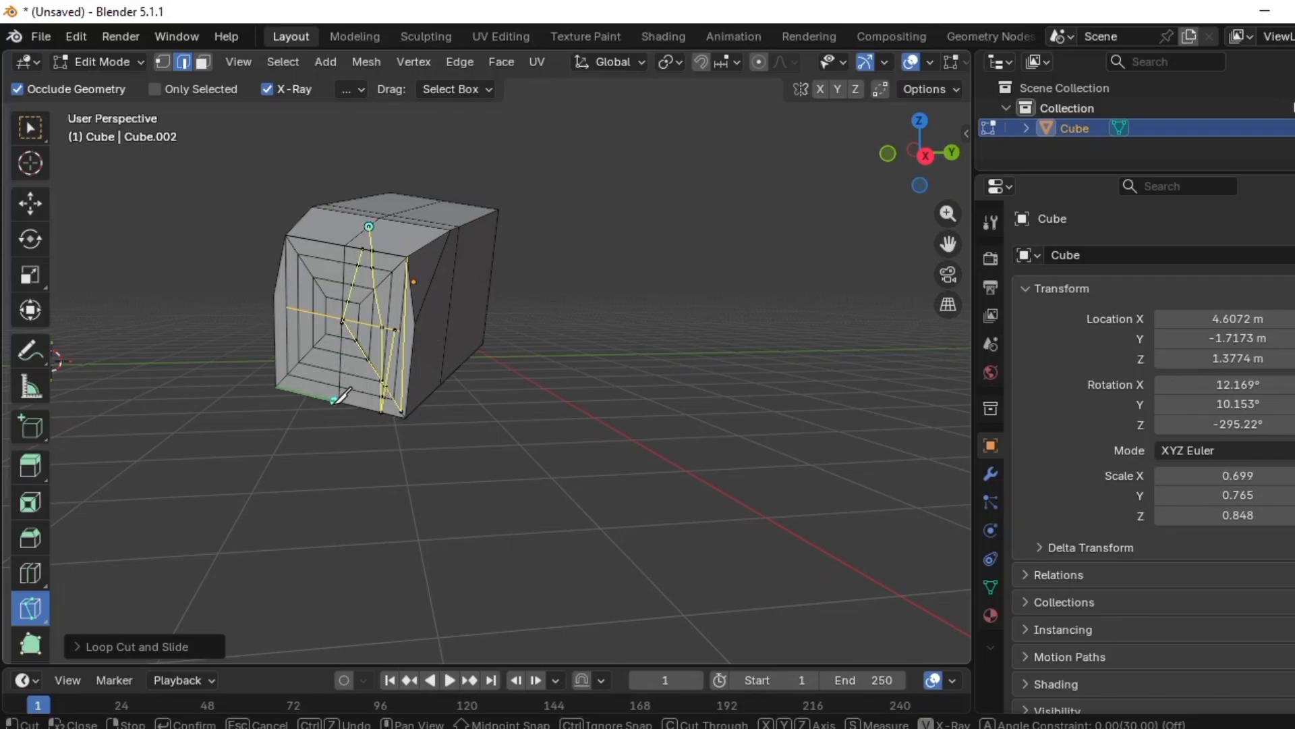